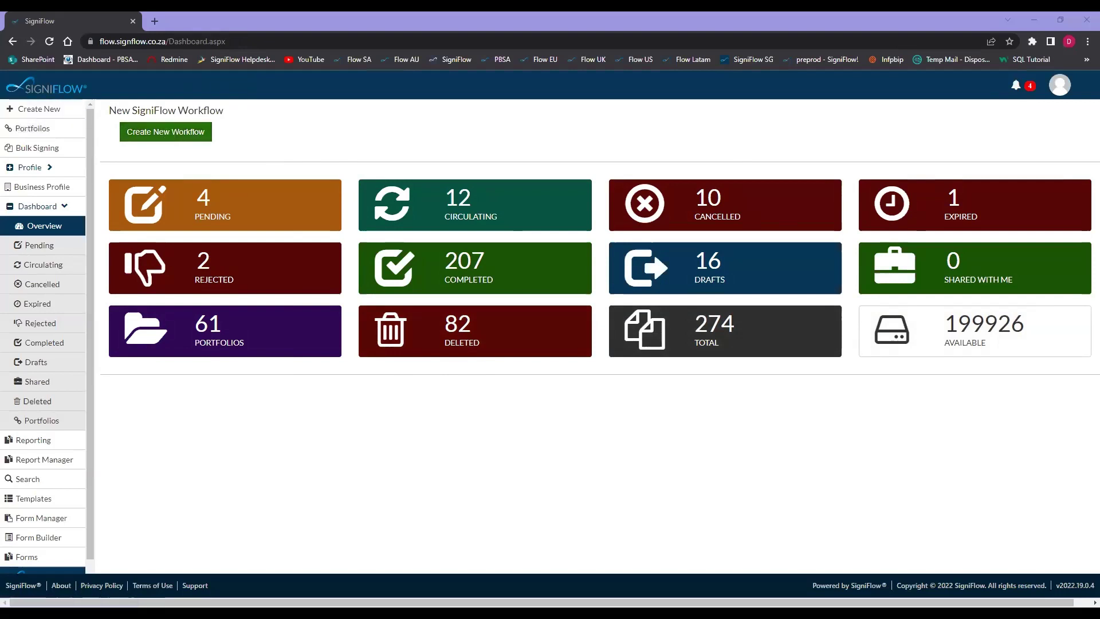
Step: Start a new workflow and upload the NEW FIELDS - Demo Agreement PDF from the Test Docs QA folder
key(Return)
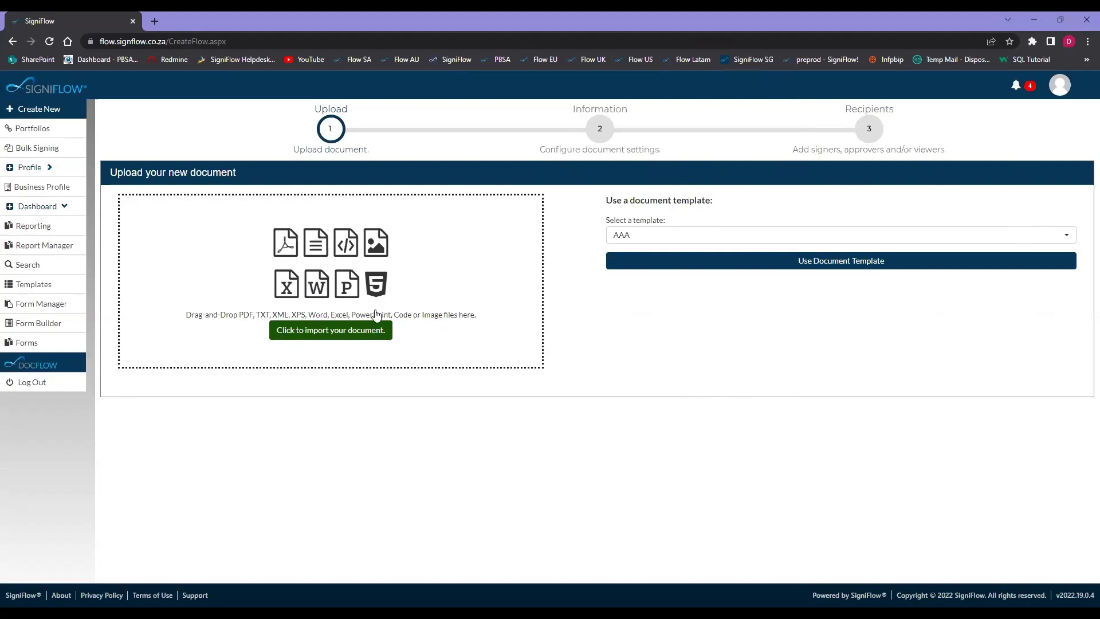
click(364, 329)
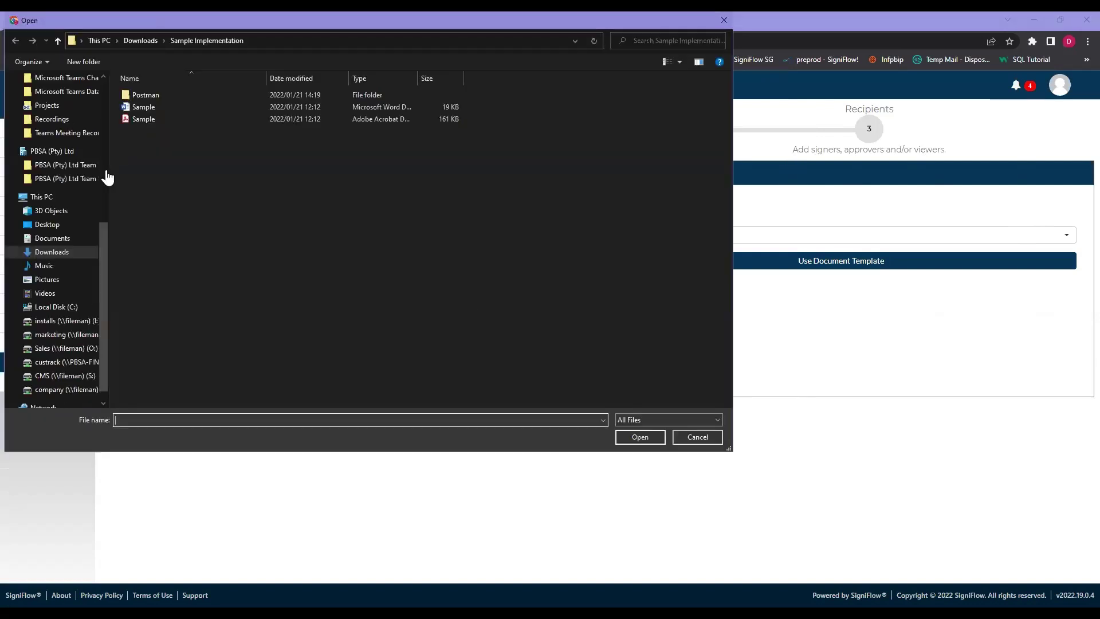
scroll(72, 235, up, 10)
scroll(66, 171, up, 2)
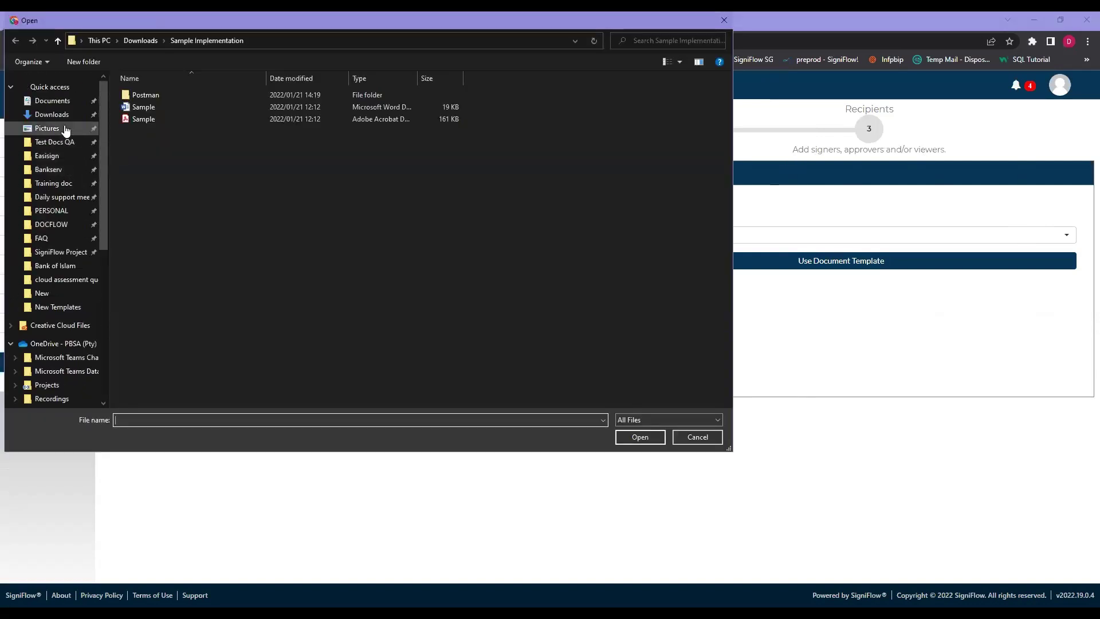
click(64, 143)
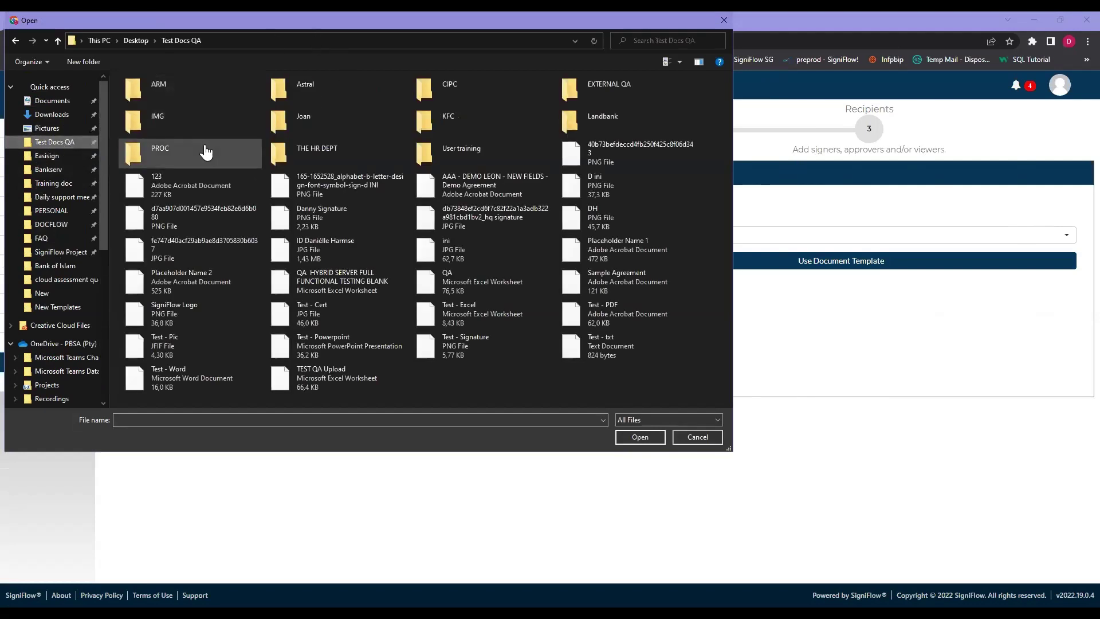
click(481, 185)
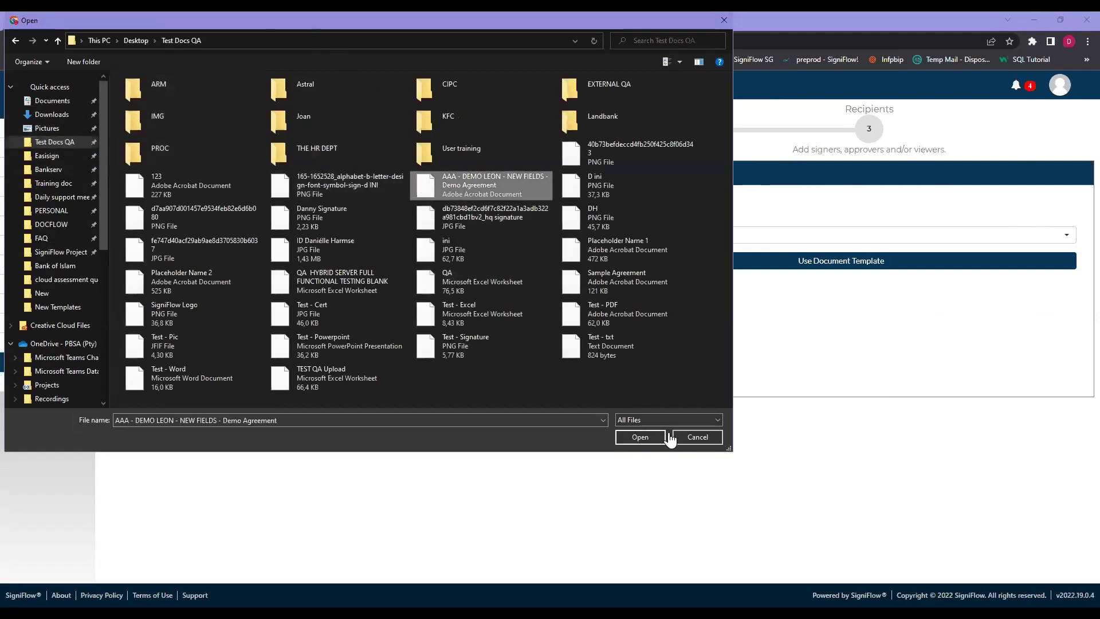
click(640, 437)
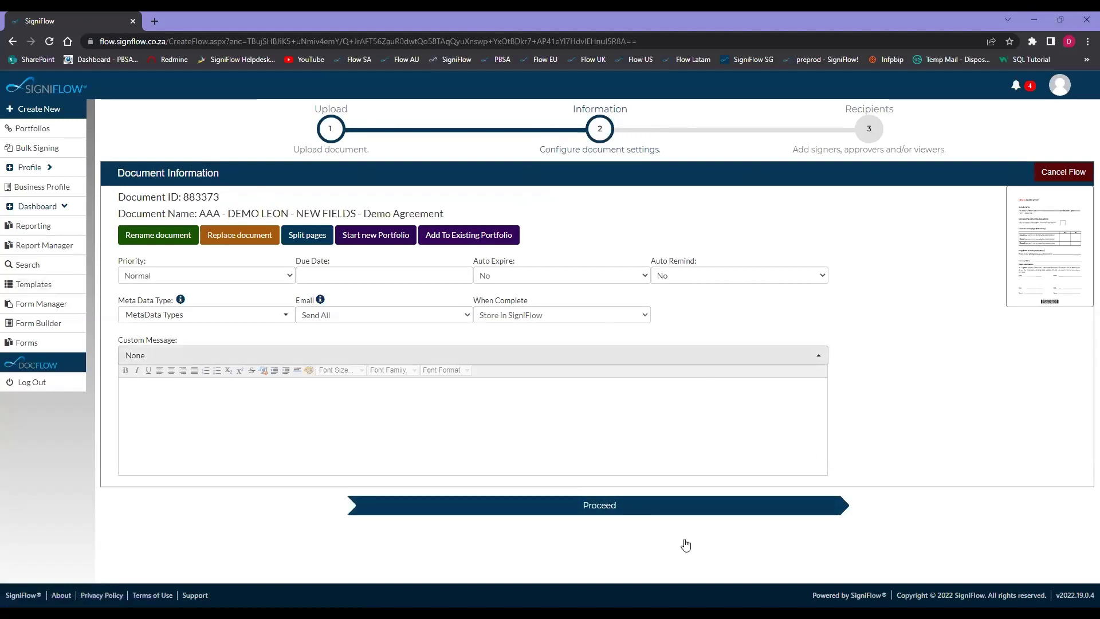
Step: Preview the uploaded agreement's page content, then close the preview
click(625, 514)
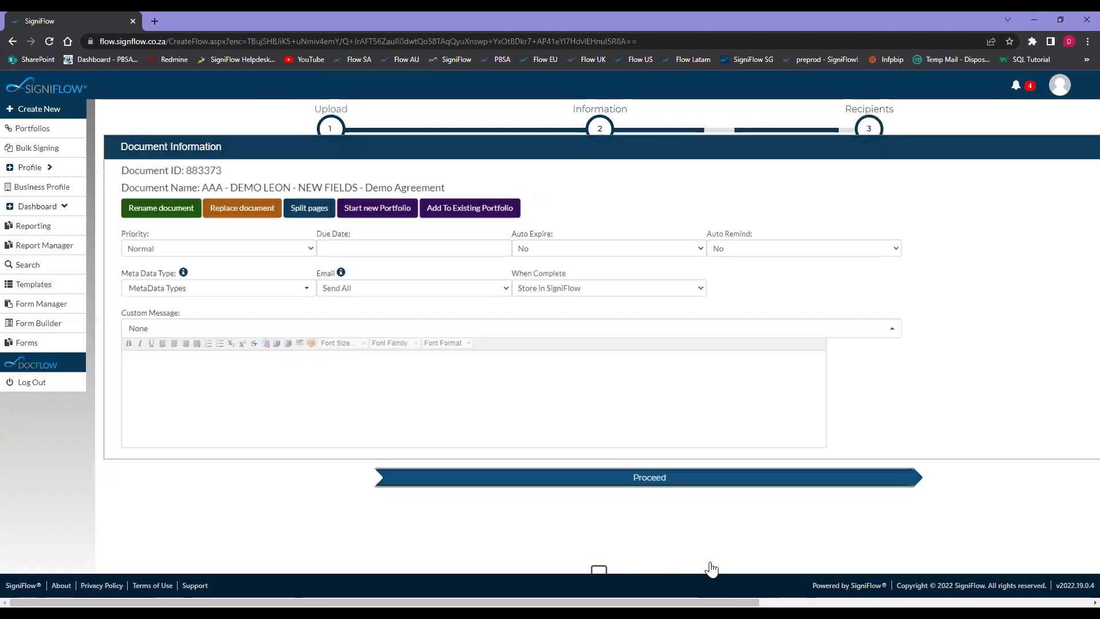
click(971, 302)
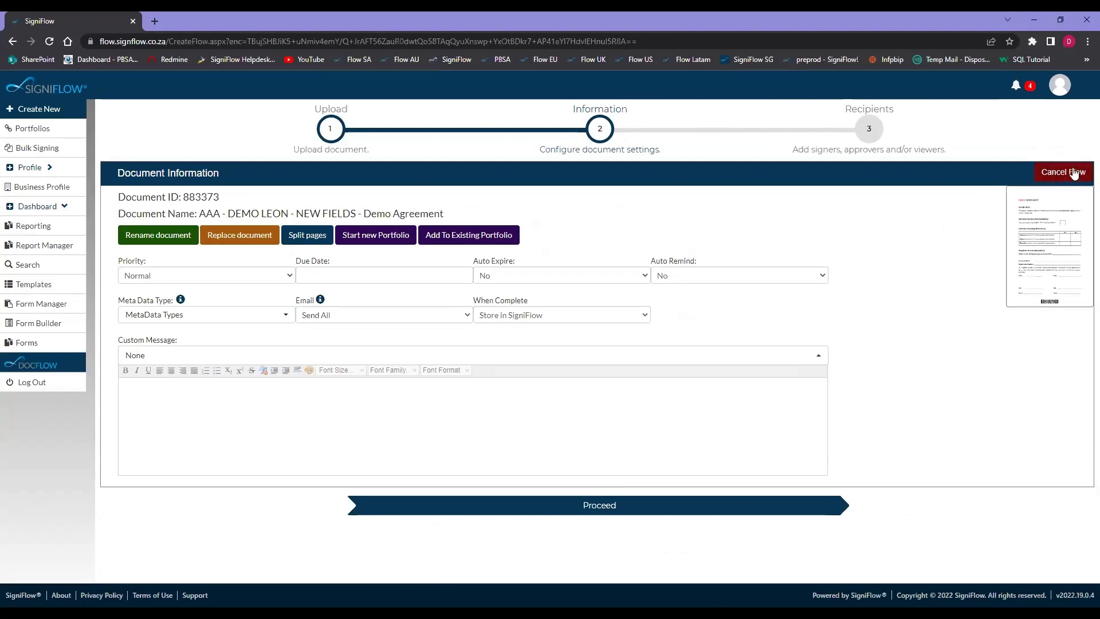
click(1052, 275)
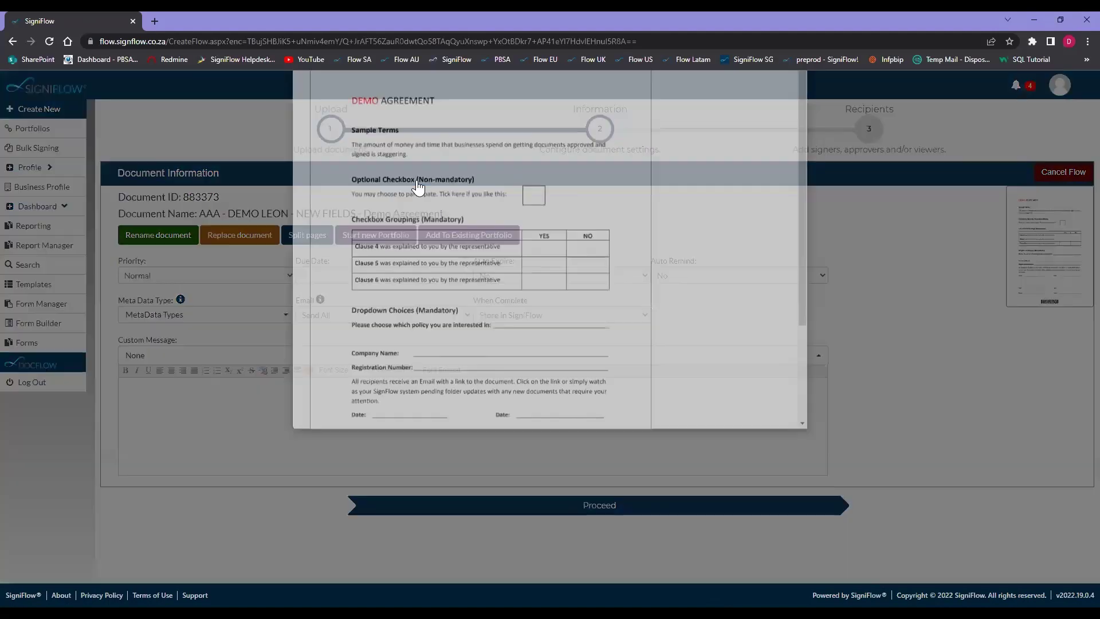
scroll(415, 189, down, 3)
scroll(415, 238, up, 3)
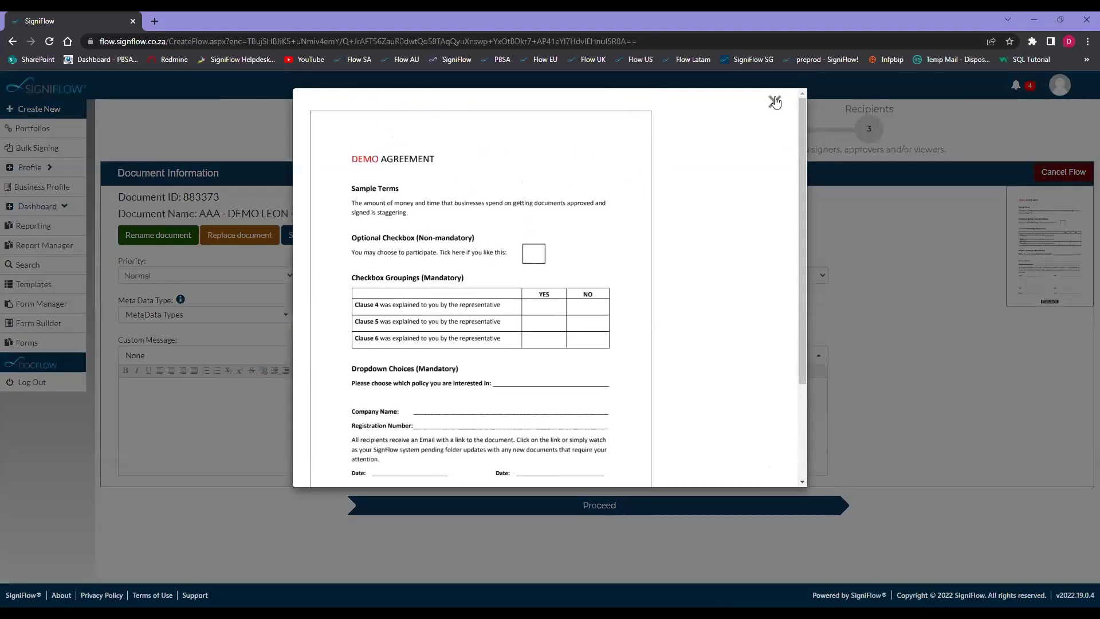
click(775, 104)
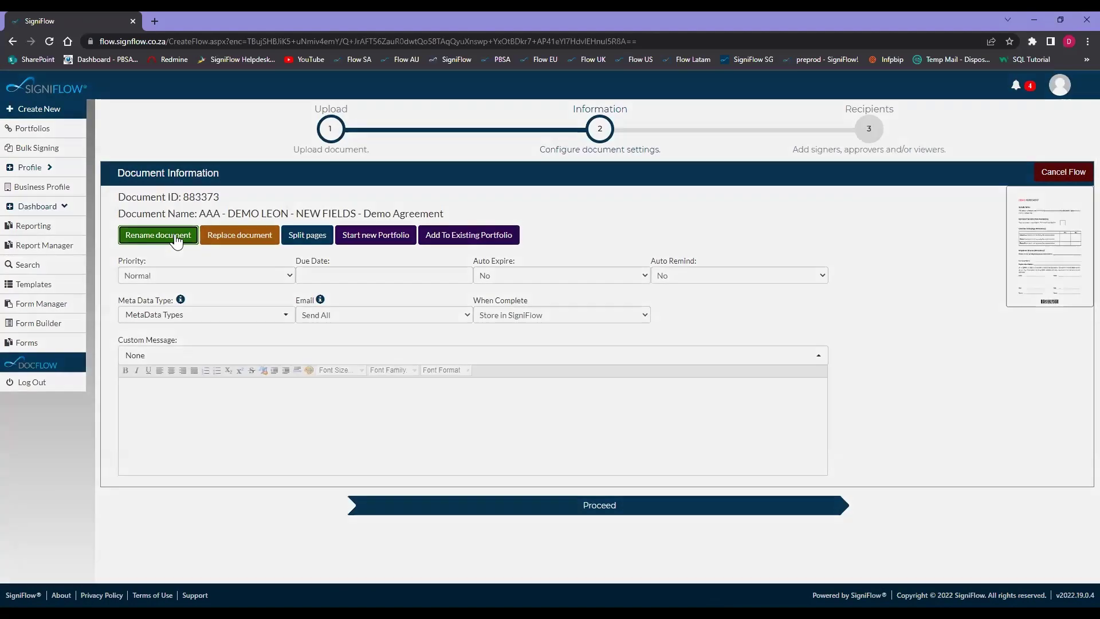
Step: Rename the document as Demo Agreement and save the new name
click(176, 240)
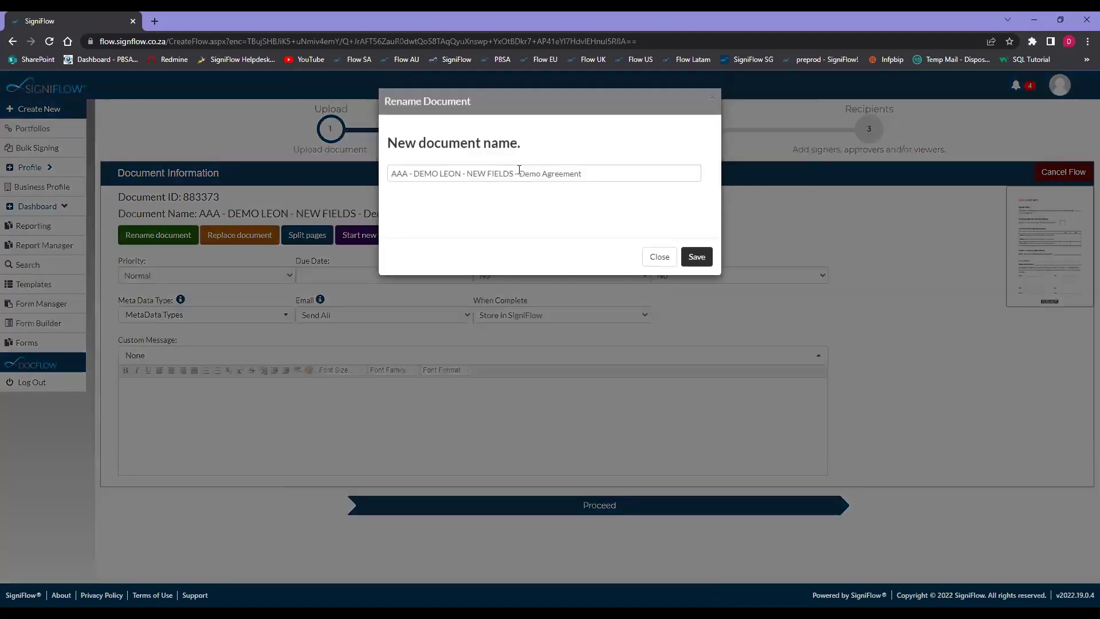
drag(519, 172, 339, 178)
key(BackSpace)
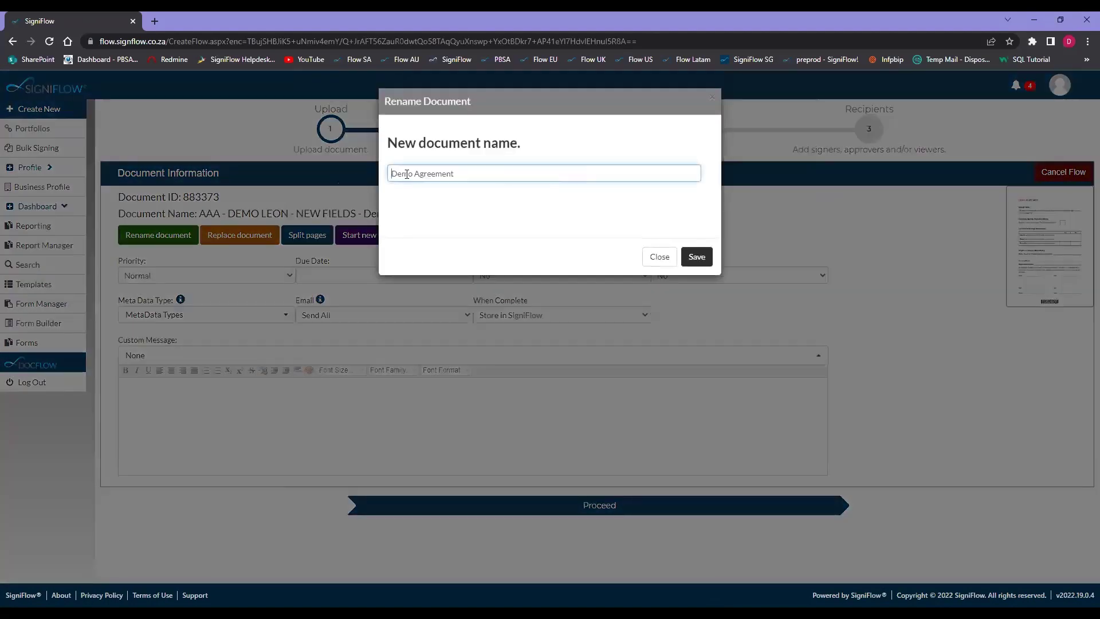
click(702, 258)
click(519, 446)
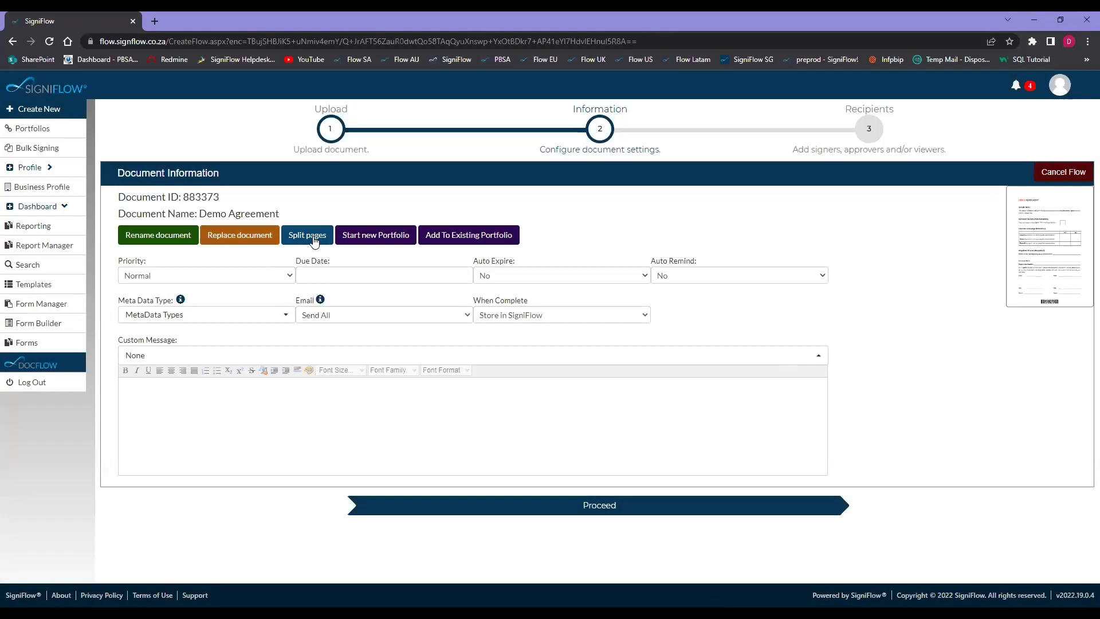
Step: View the options for starting a new portfolio and linking to an existing one, closing each without changes
click(379, 236)
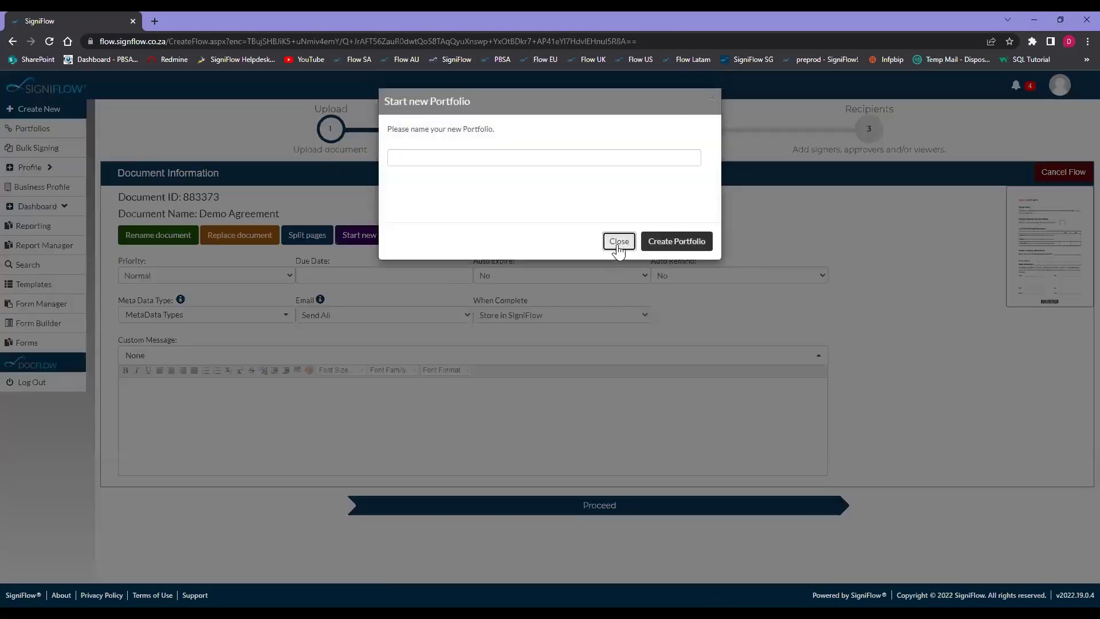
click(616, 242)
click(461, 237)
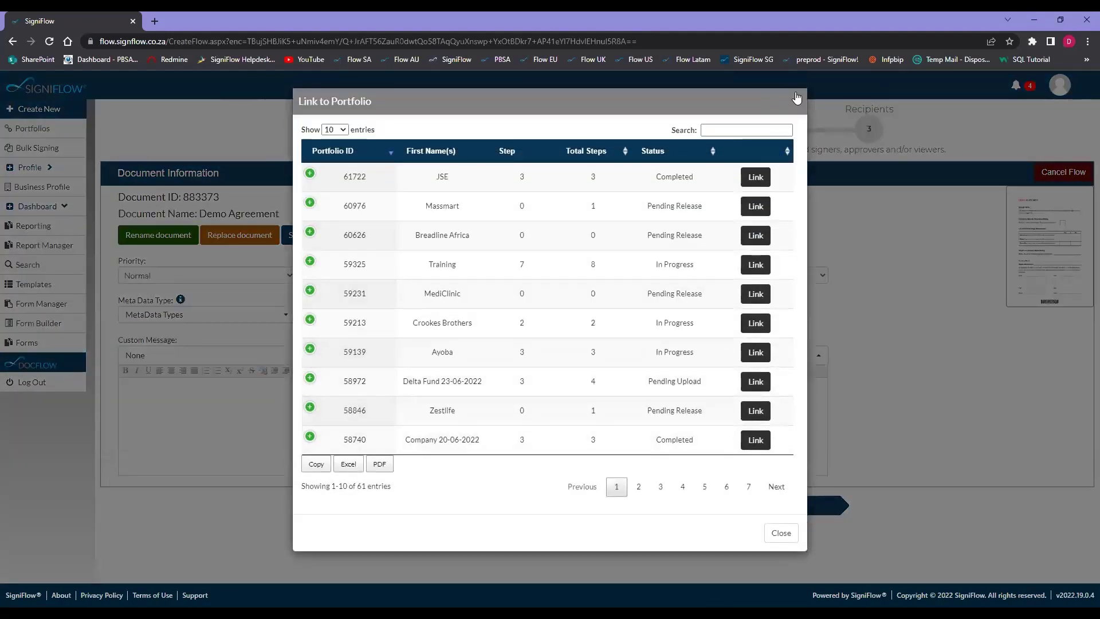
click(798, 101)
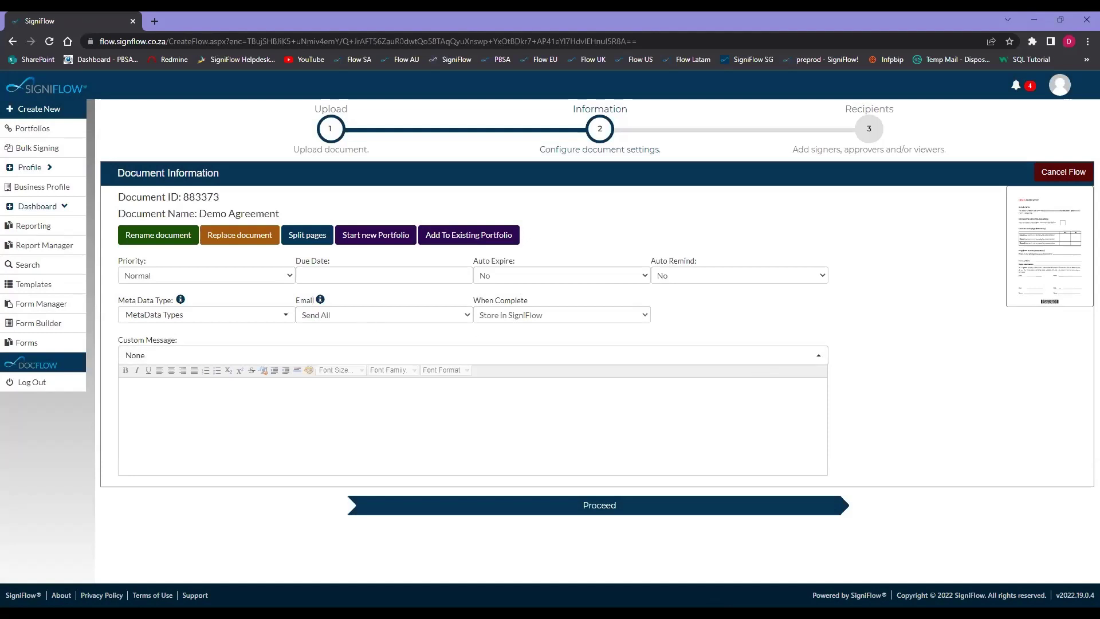
Step: Keep the document's priority at Normal and set its due date to 30 Sep 2022
click(288, 278)
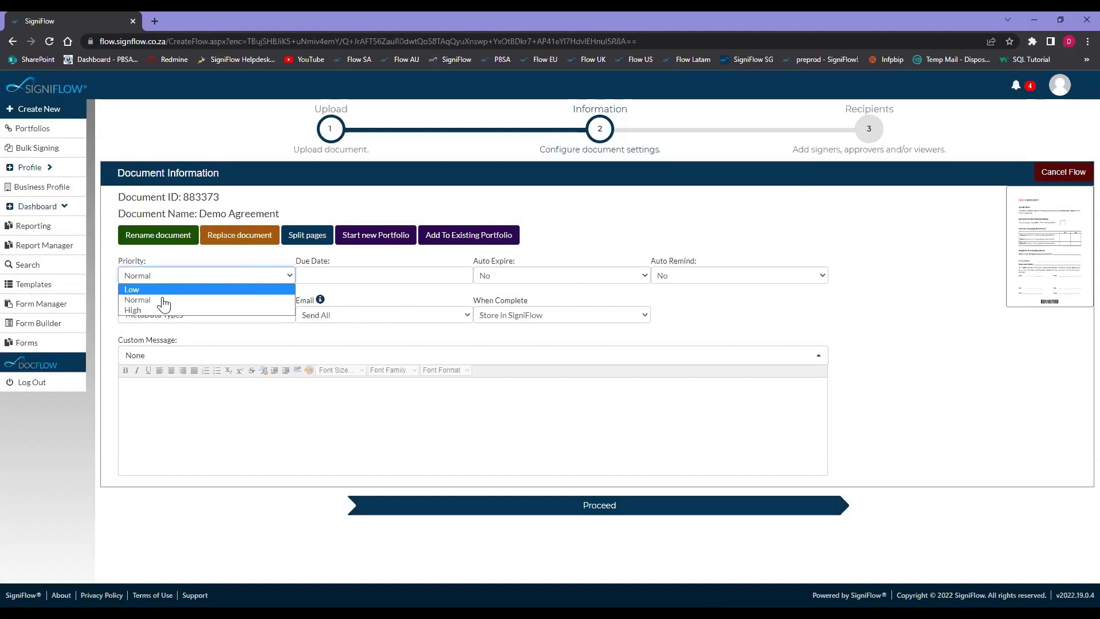
click(397, 278)
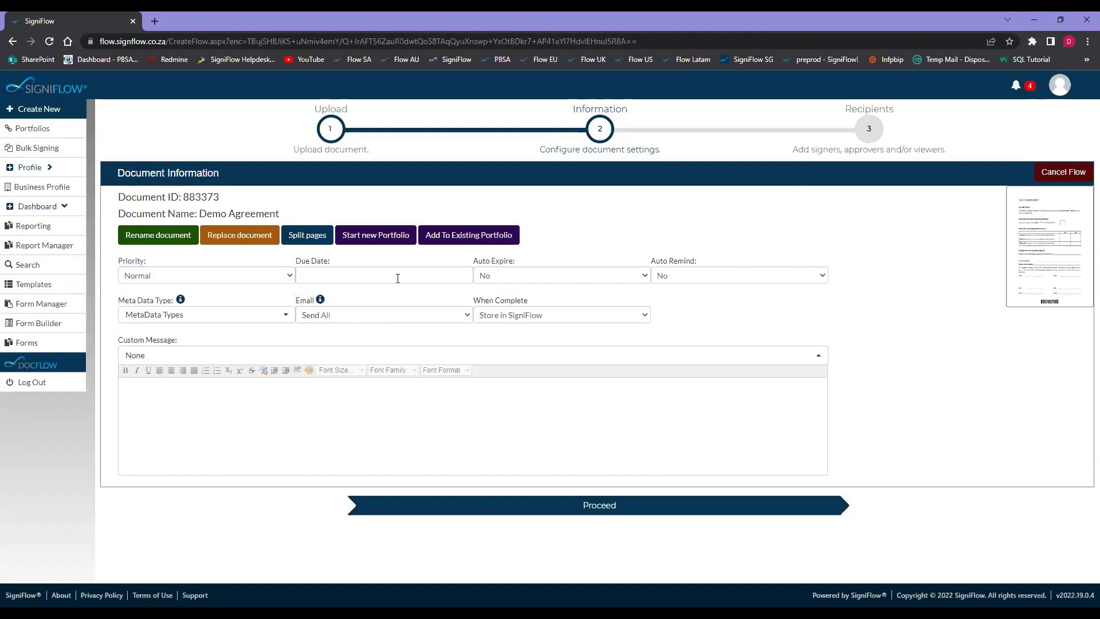
click(395, 277)
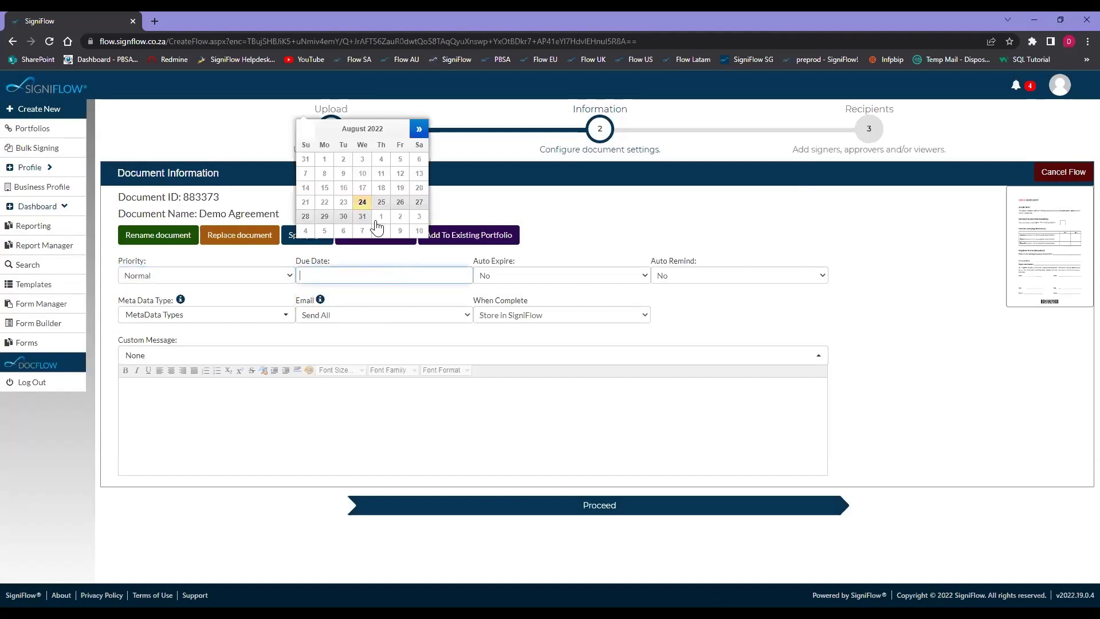
click(426, 130)
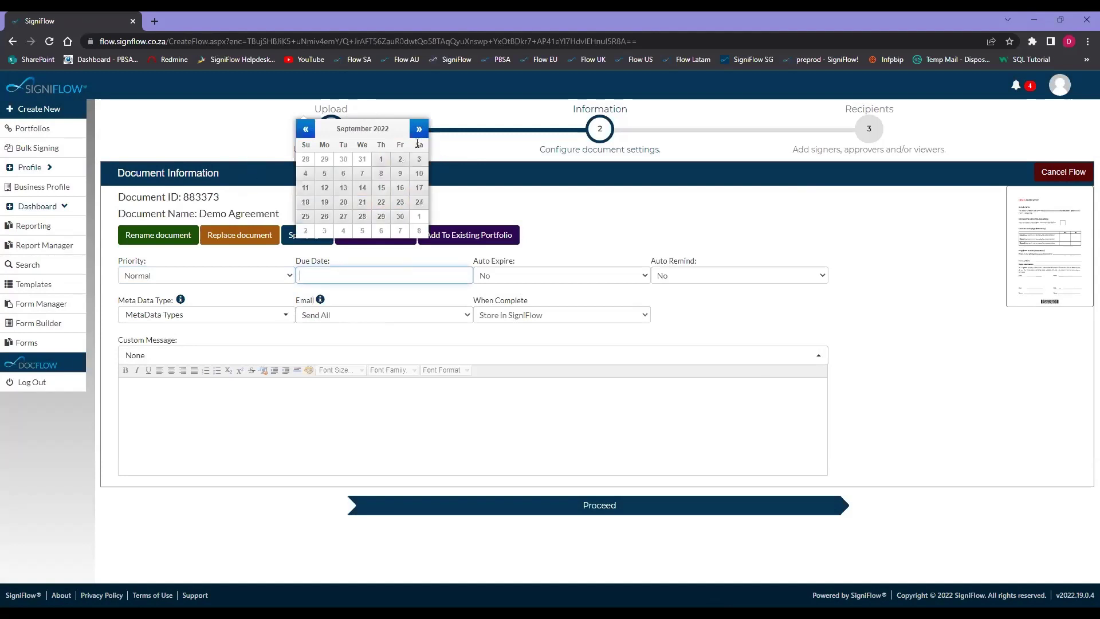
click(400, 216)
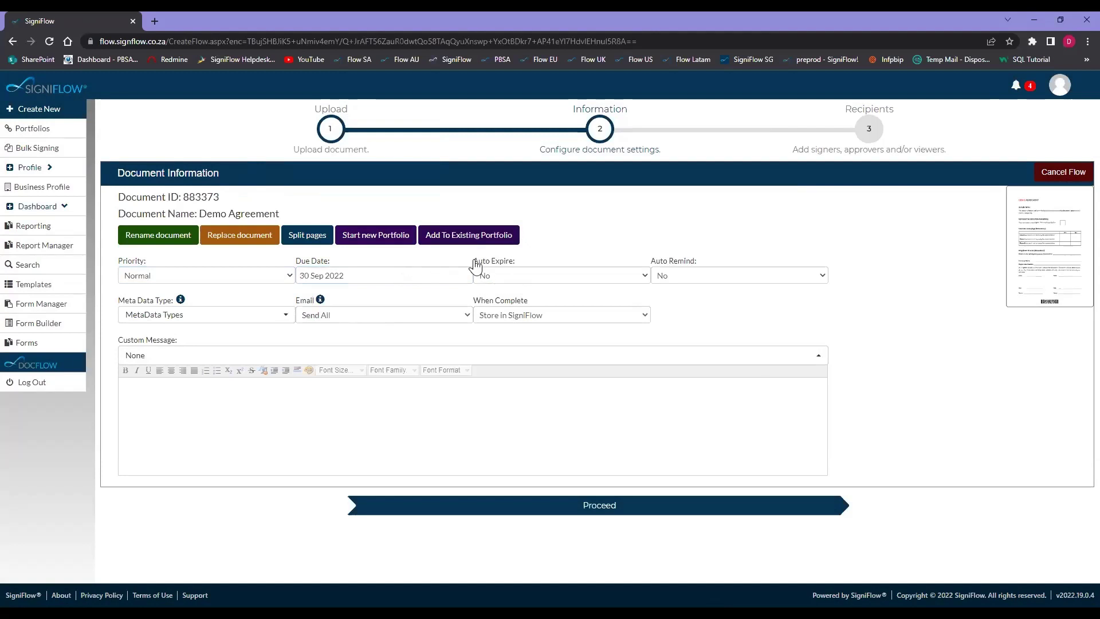
Step: Turn on automatic reminders for the document by setting Auto Remind to Yes
drag(475, 261, 519, 263)
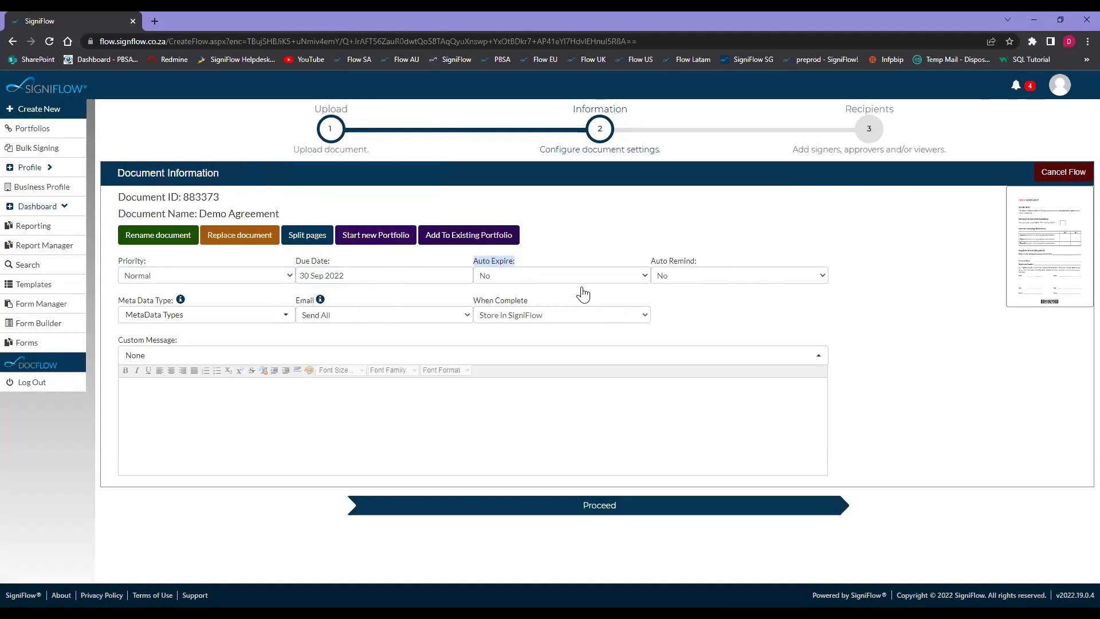
click(813, 280)
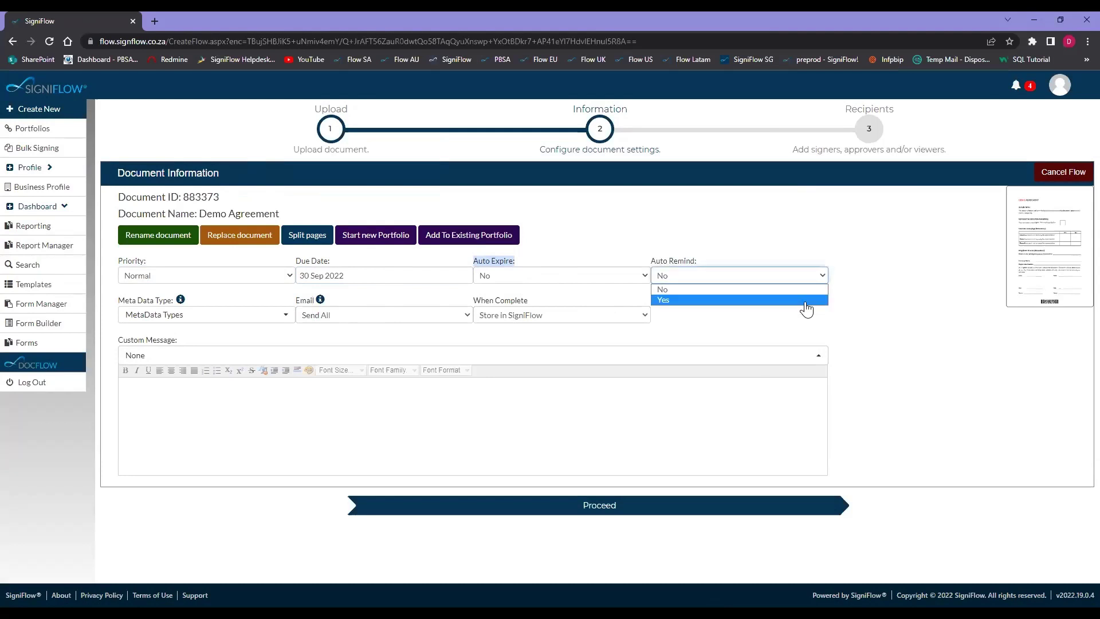
click(806, 303)
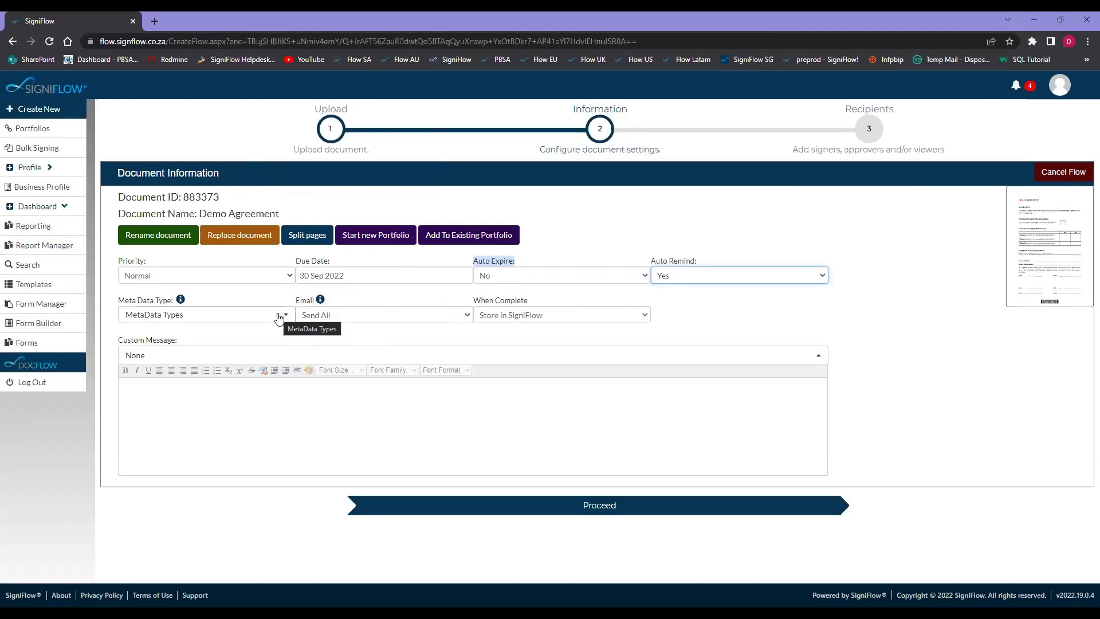
Step: Examine the available choices for email notifications and for handling the completed document, without changing either
click(468, 324)
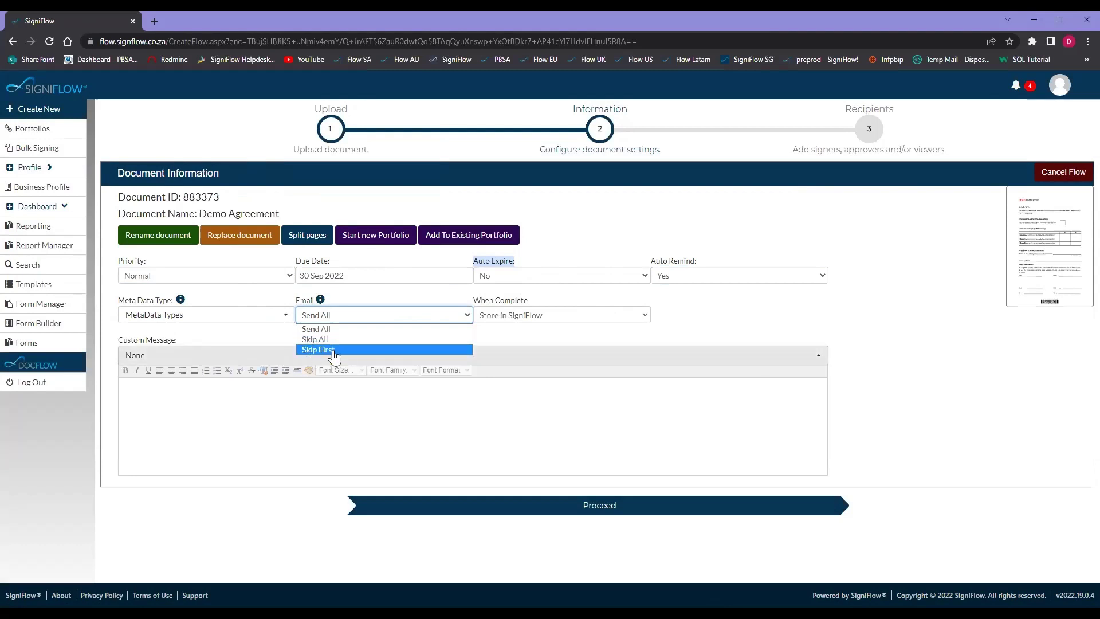
click(635, 335)
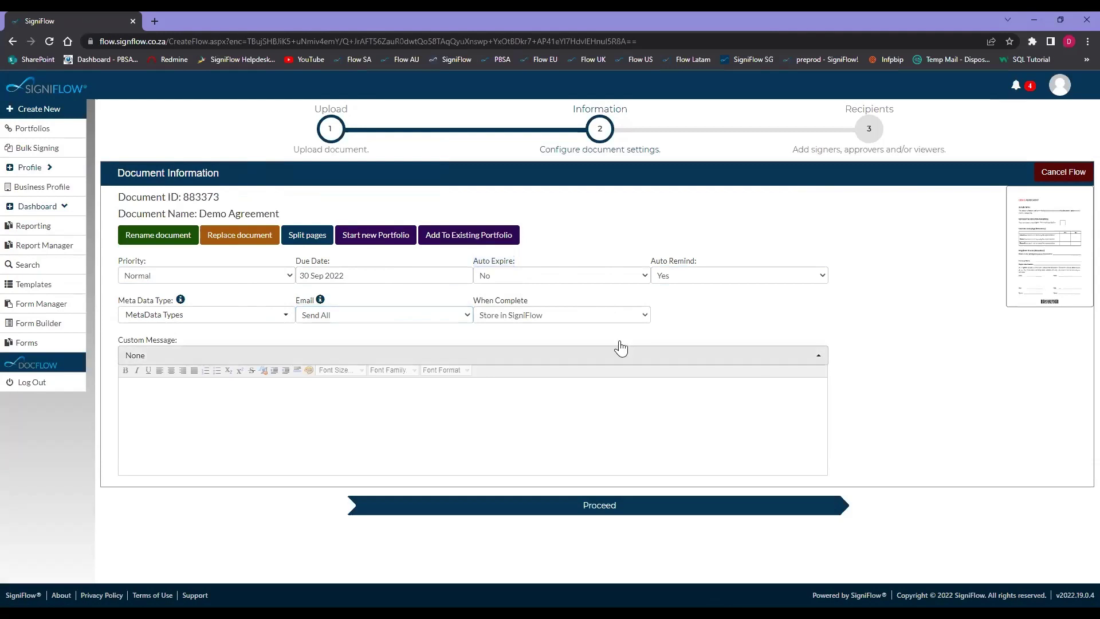
click(383, 321)
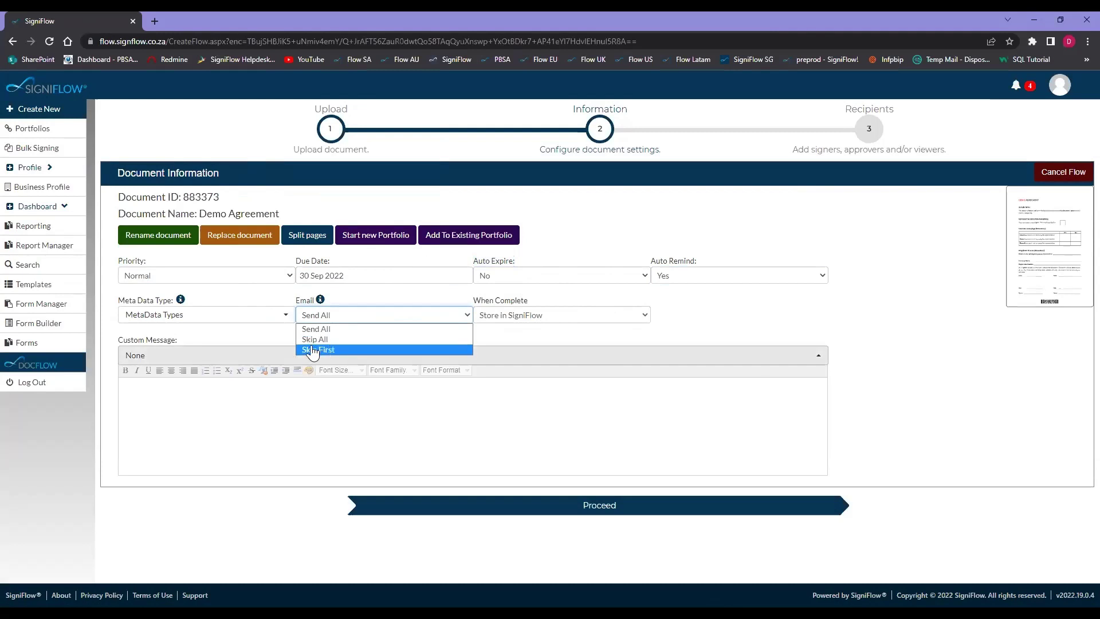
click(588, 338)
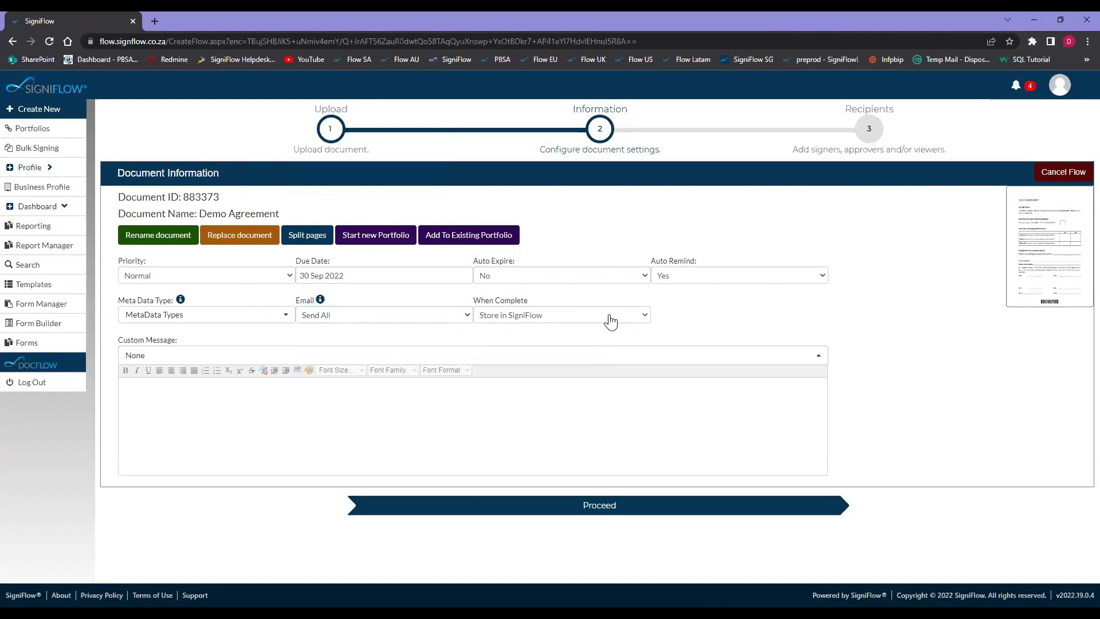
click(645, 319)
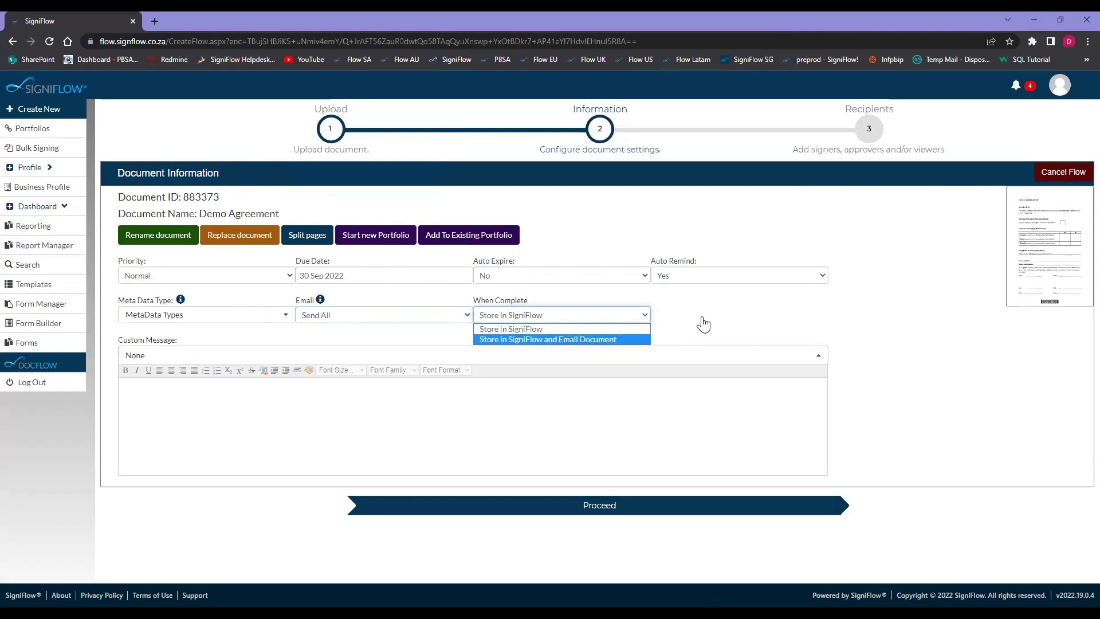
click(688, 331)
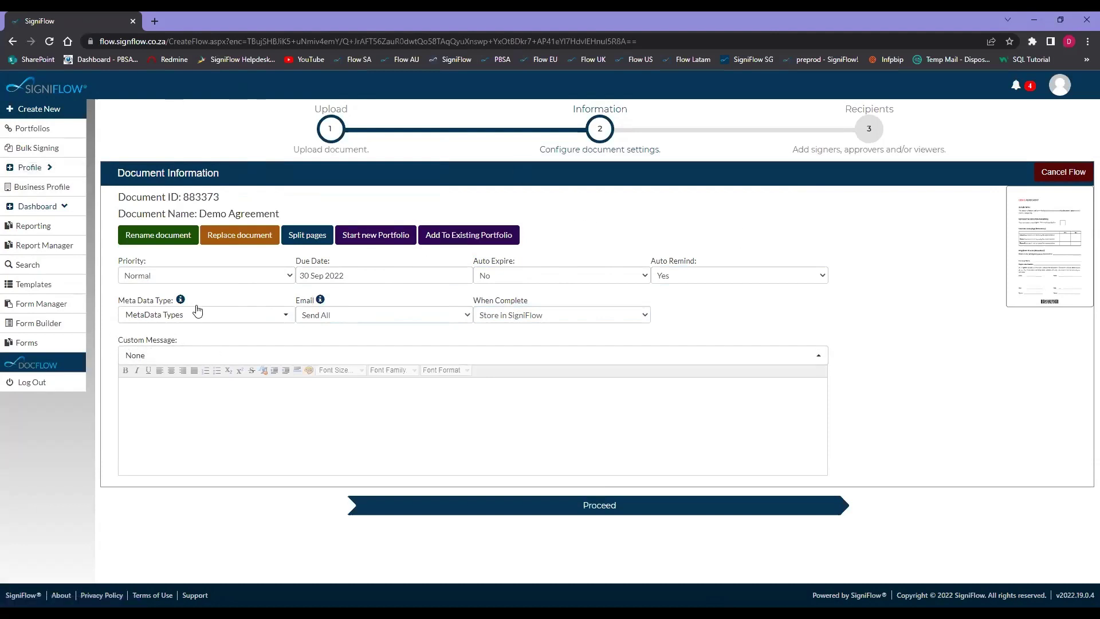
click(153, 395)
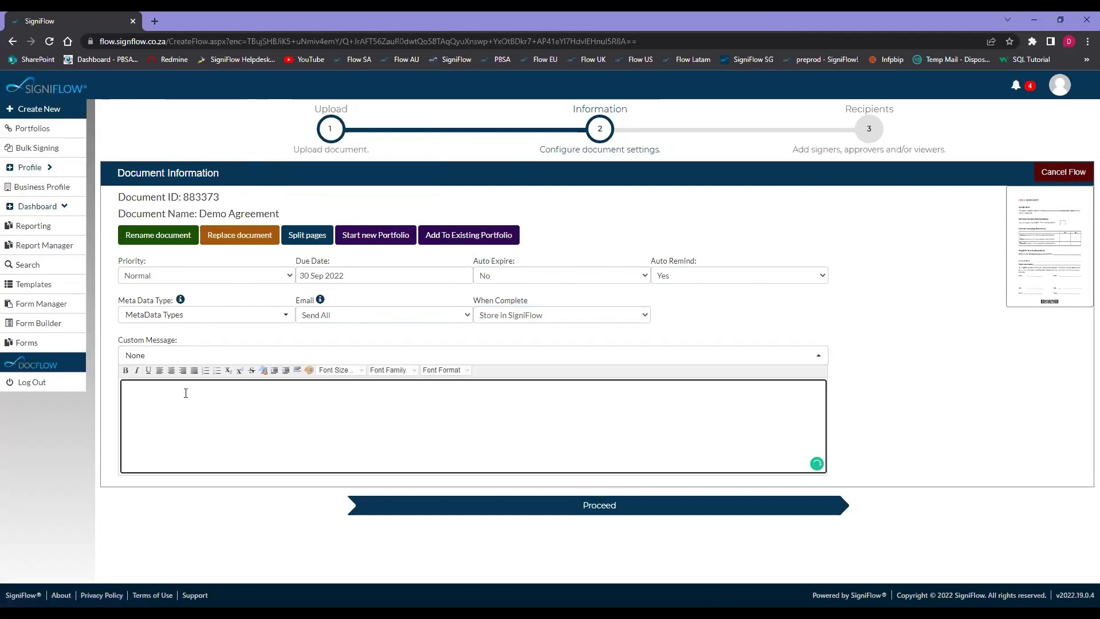
text(Hi)
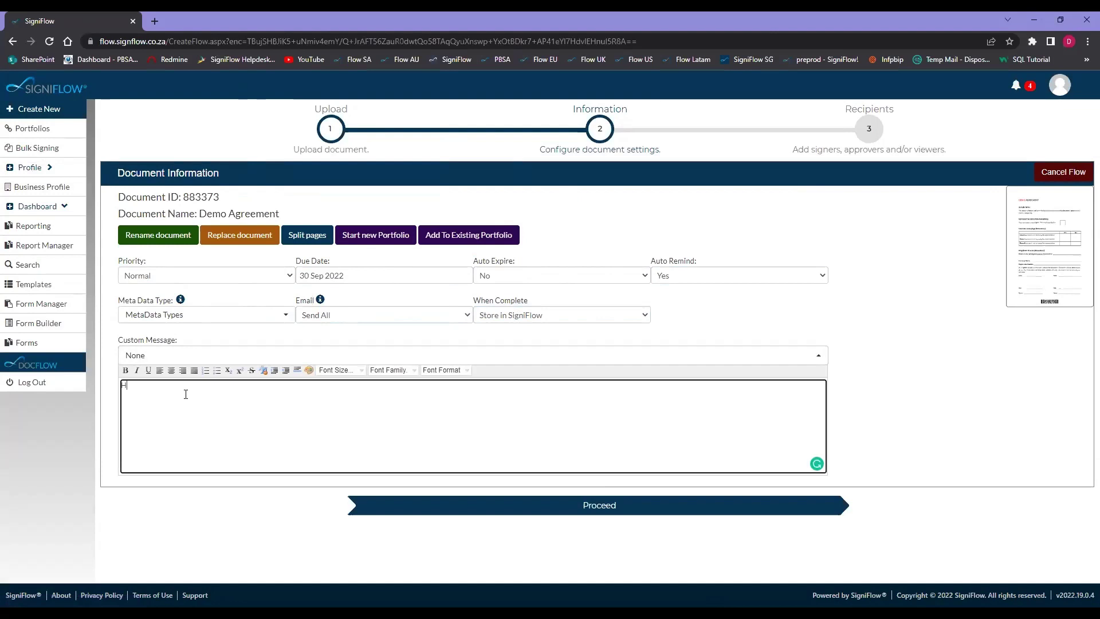
key(BackSpace)
key(BackSpace)
Step: Use the saved Fill and sign template as the document's custom message
click(183, 356)
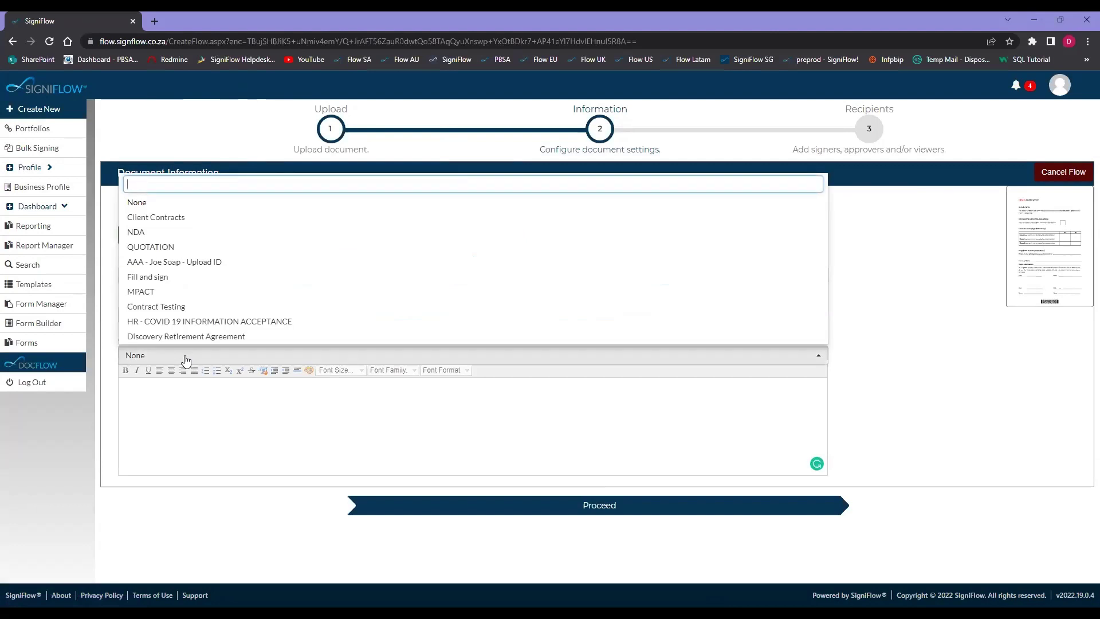
click(164, 280)
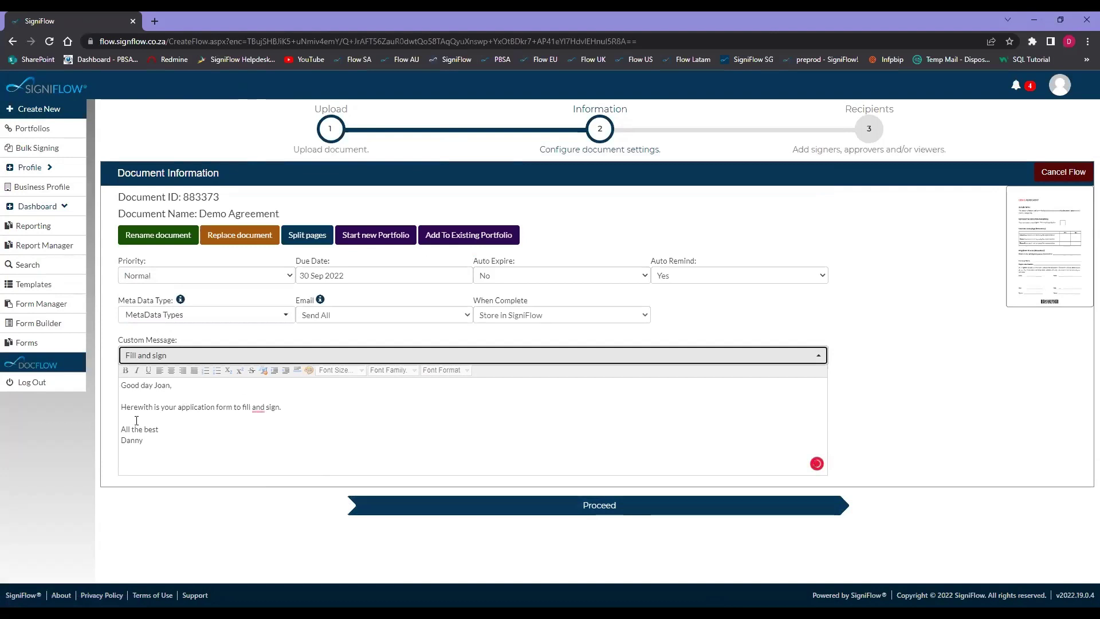
Step: Proceed to the recipients stage of the workflow and open the form for adding yourself as a recipient
click(633, 506)
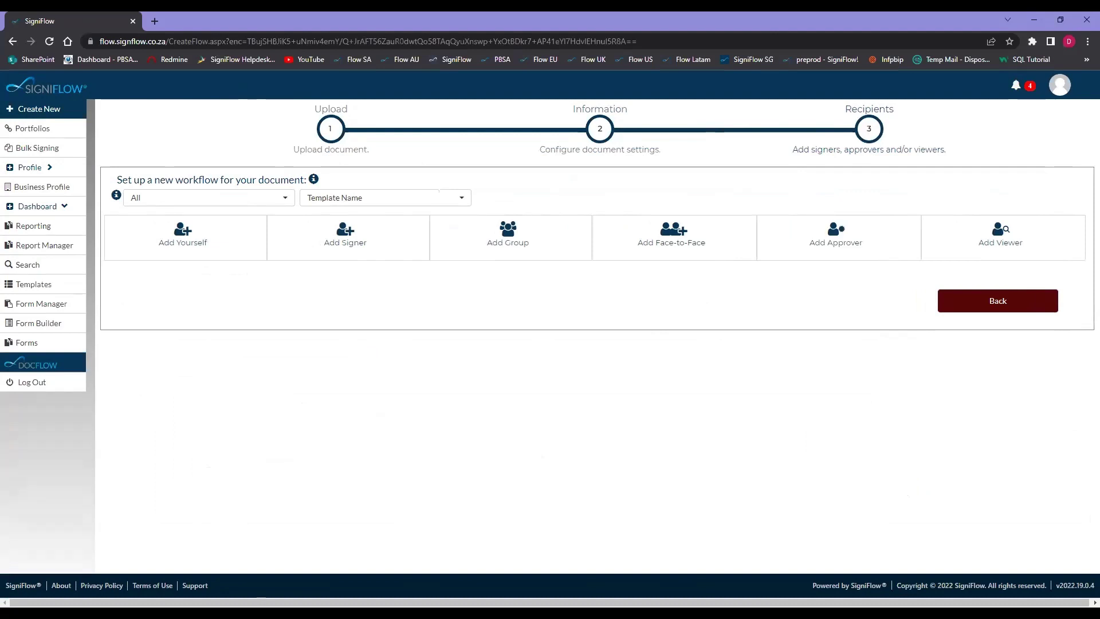
click(185, 236)
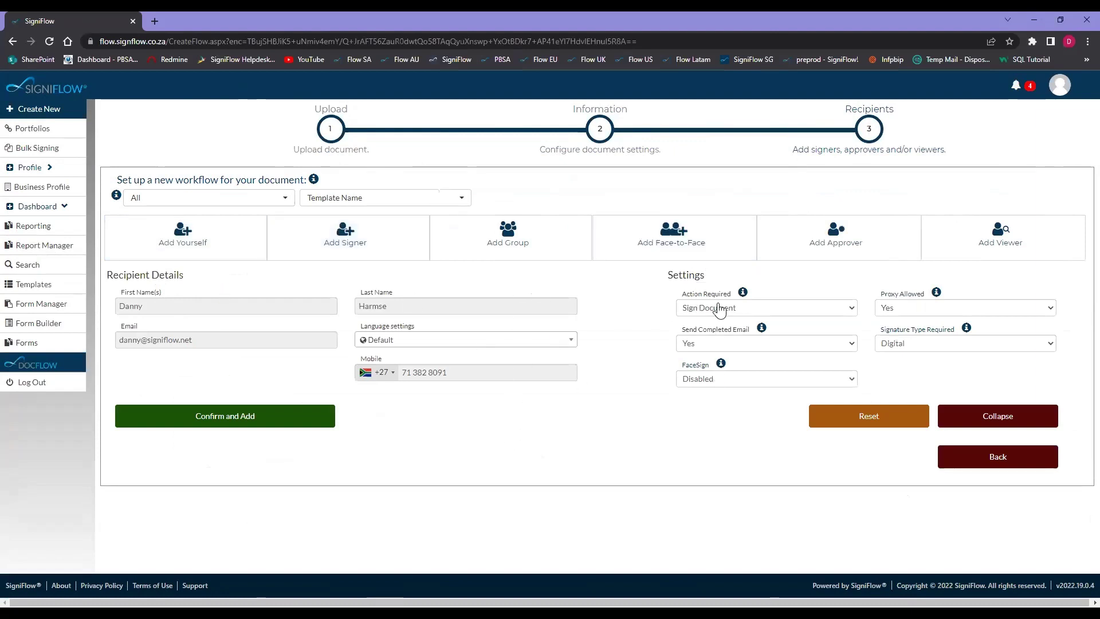
Step: Examine the choices for required action, completed email, signature type and FaceSign in your own recipient settings, and collapse the form without adding yourself
click(848, 315)
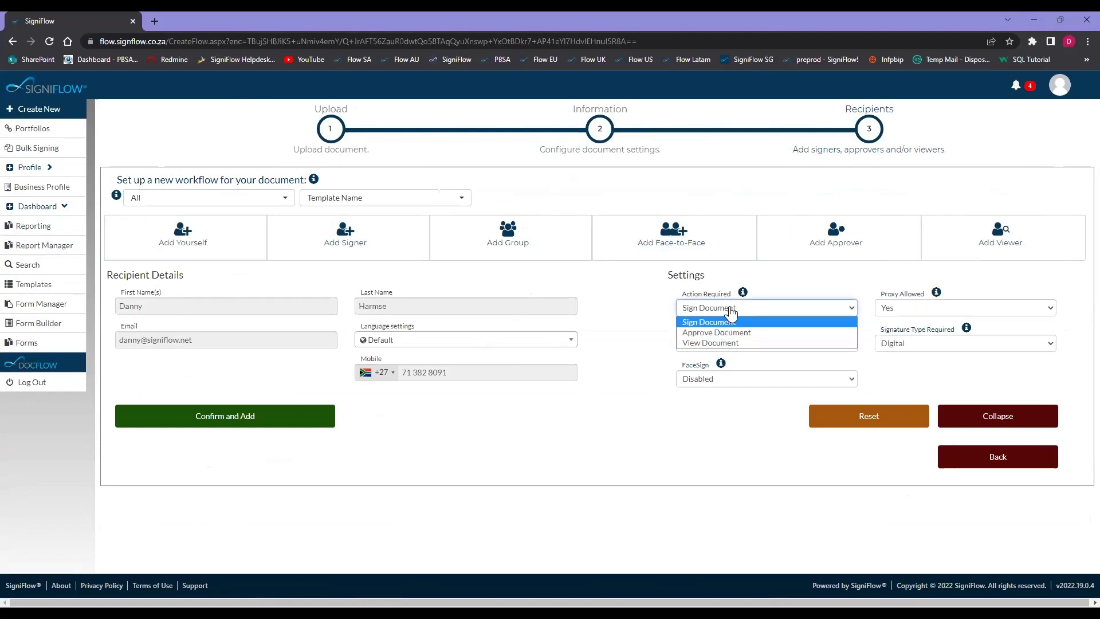
click(731, 312)
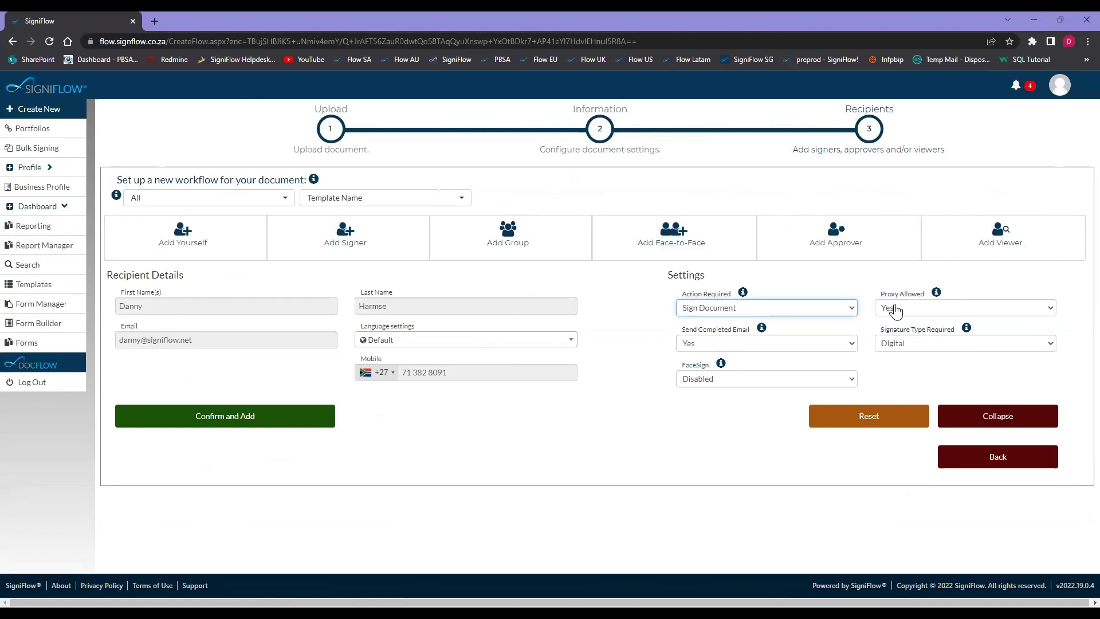
click(854, 349)
click(766, 359)
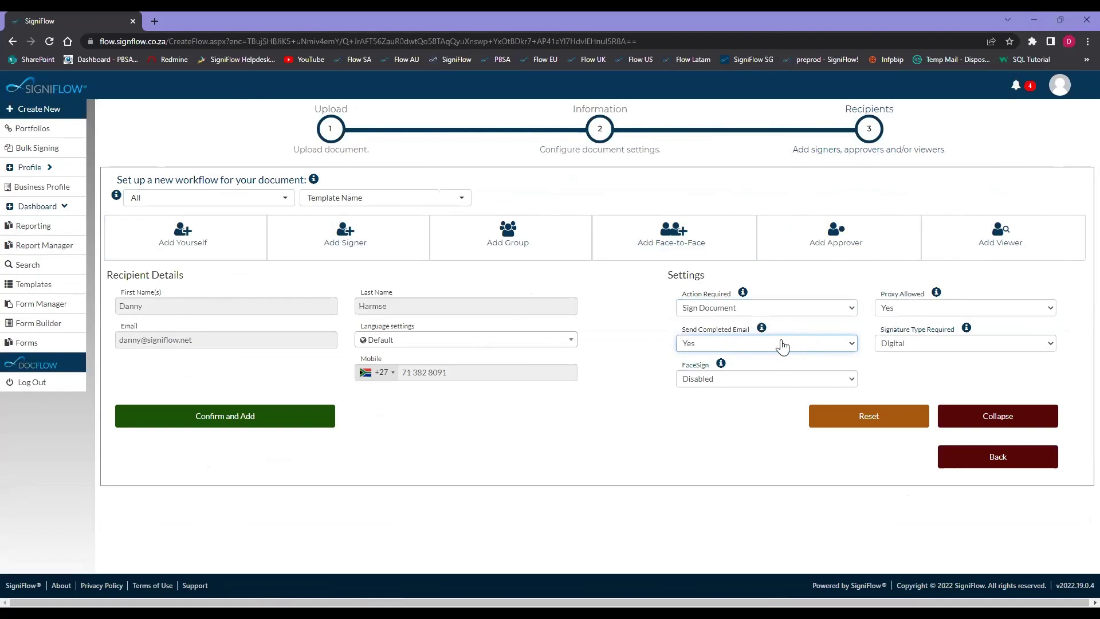
click(1042, 350)
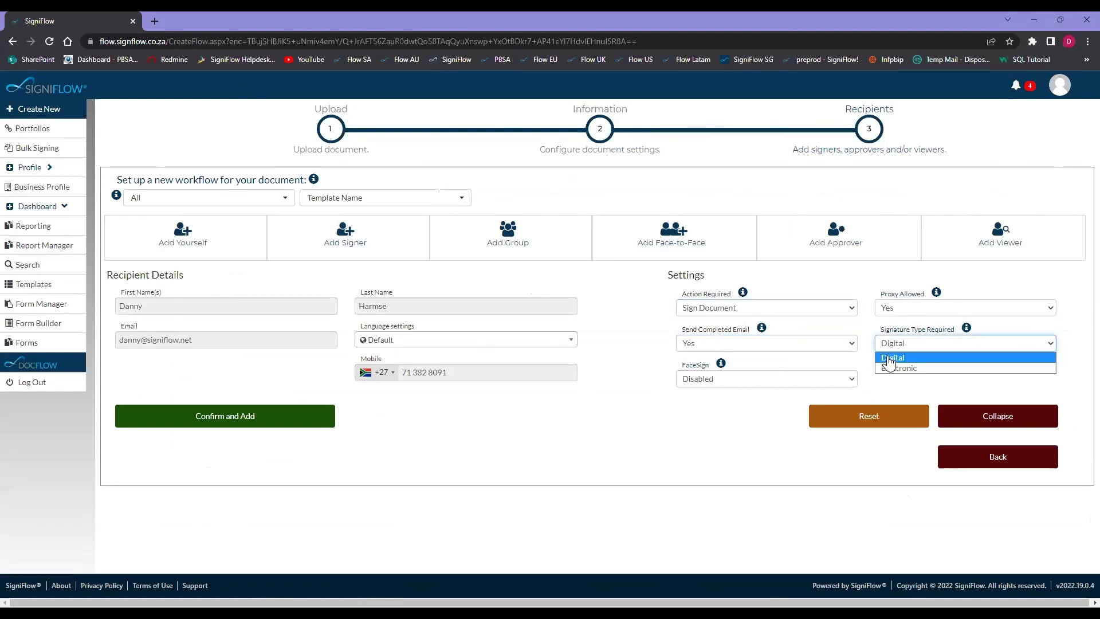
click(911, 348)
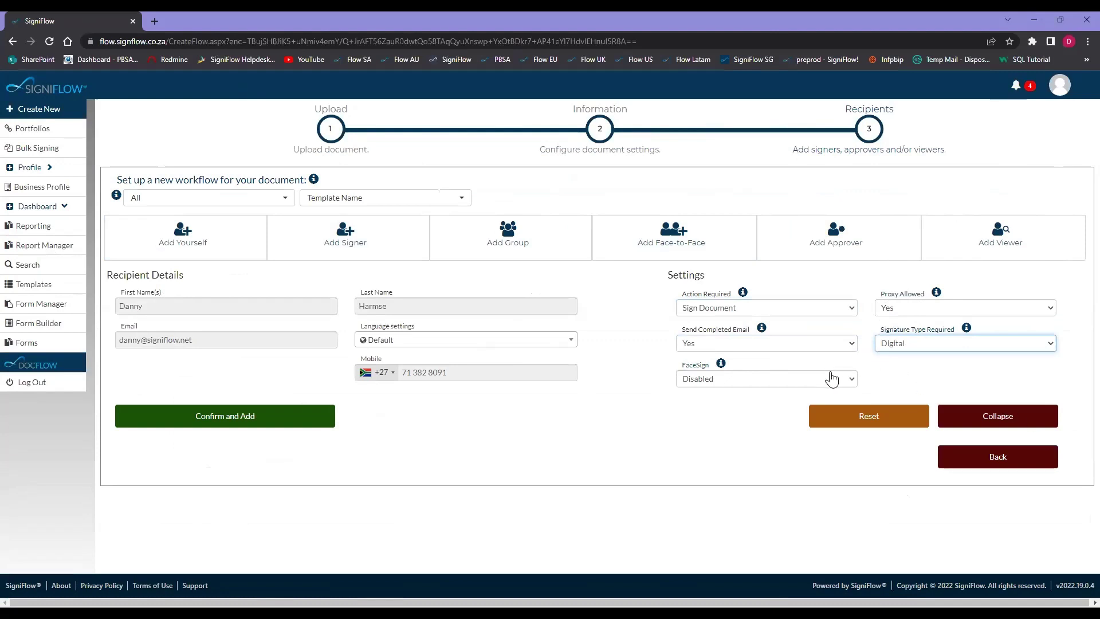
click(726, 383)
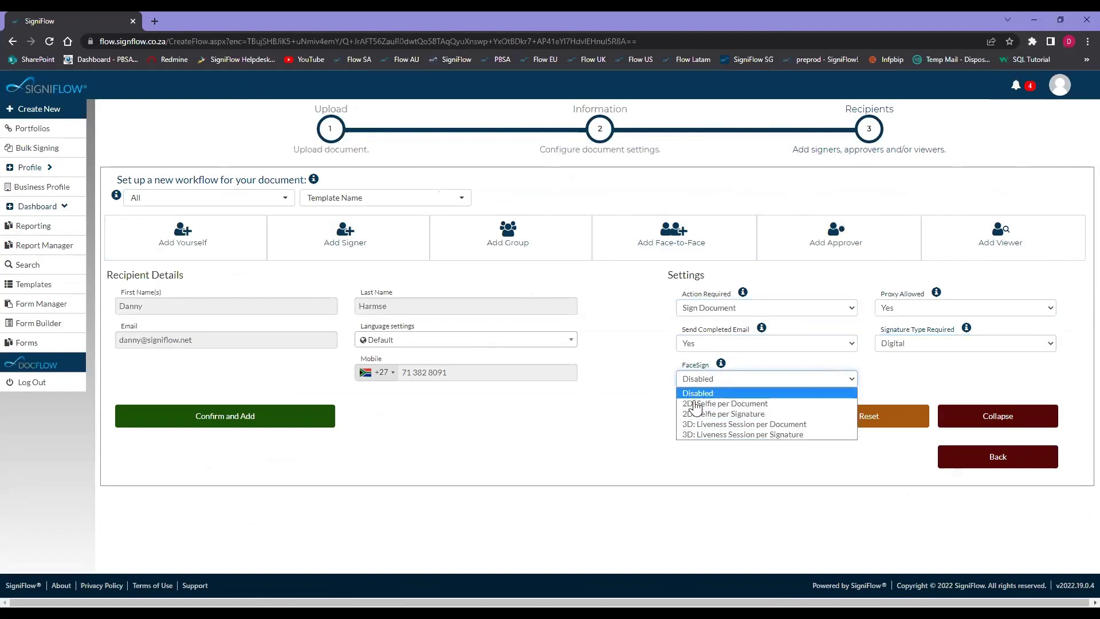
click(378, 232)
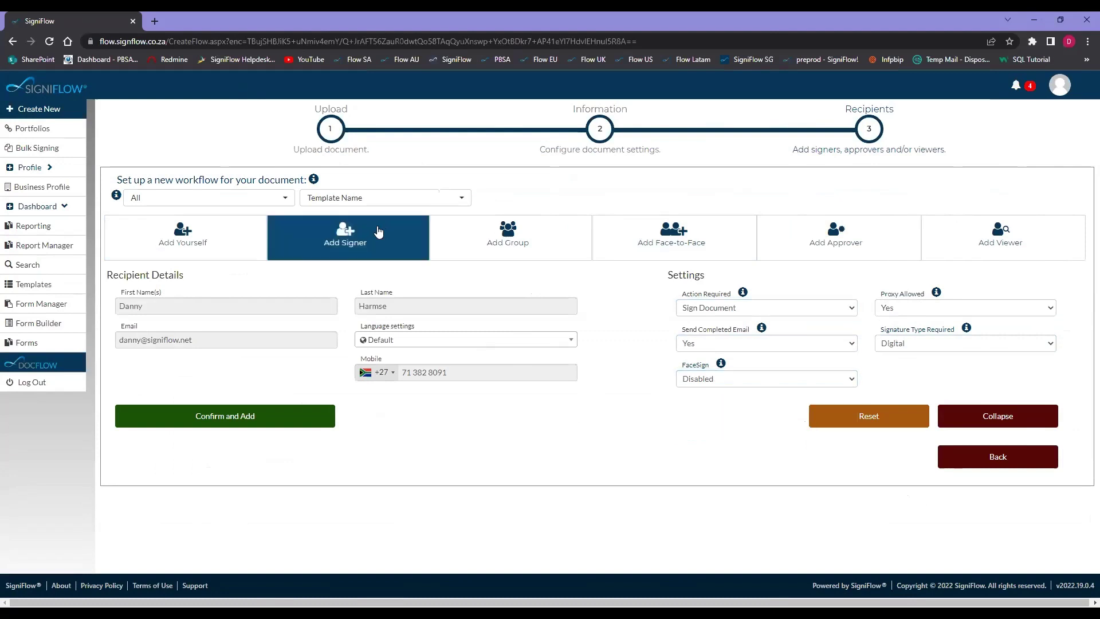
right_click(300, 551)
click(687, 484)
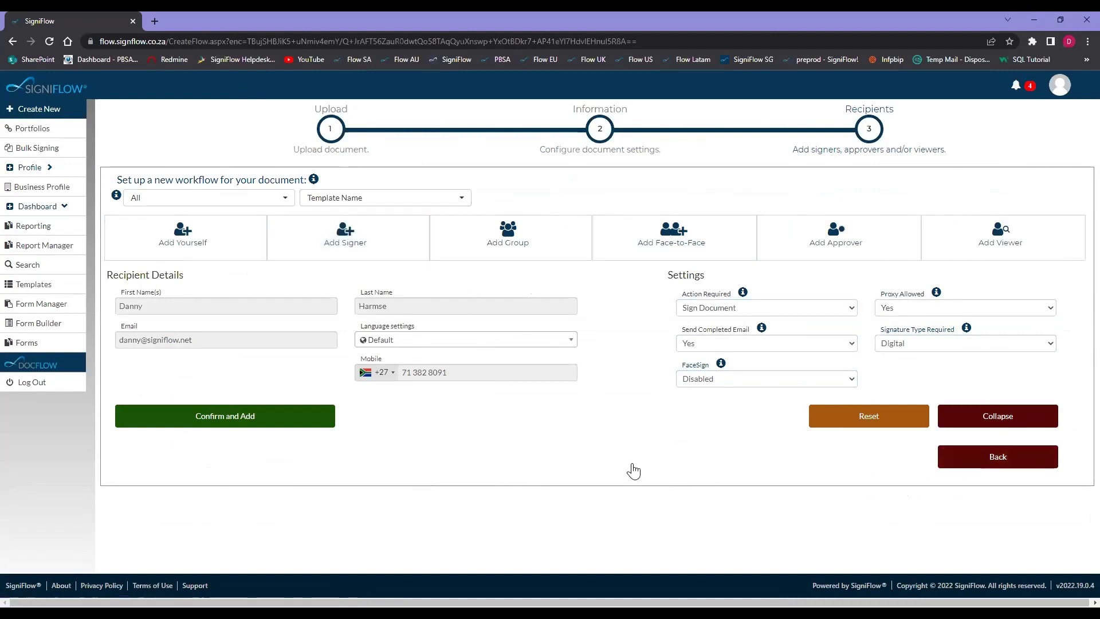
click(990, 419)
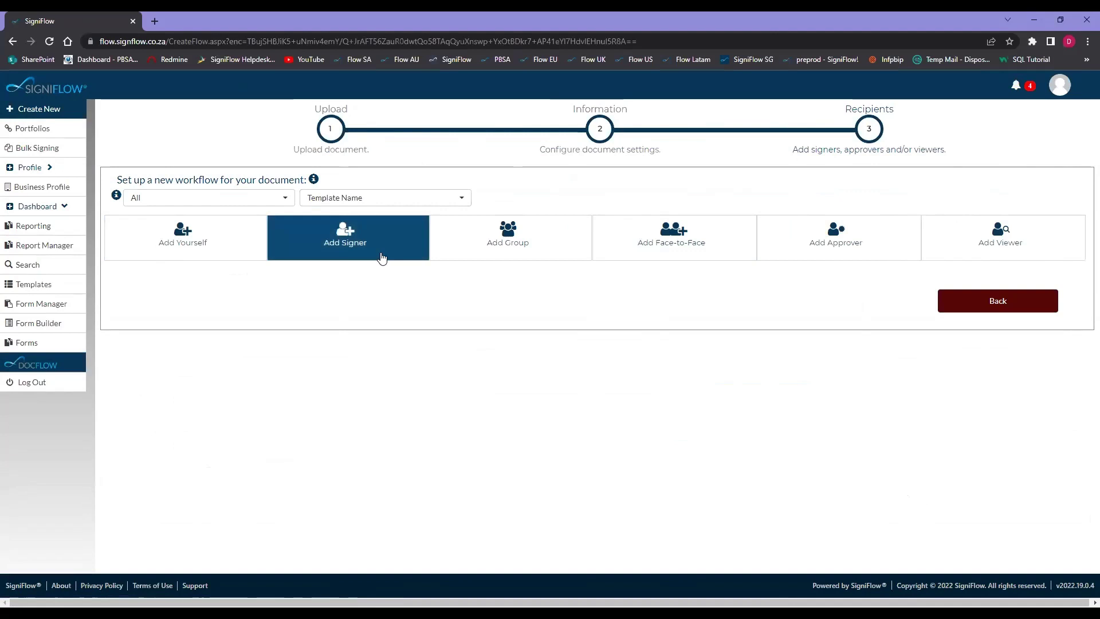
Step: Examine the blank signer form and the fields for creating a recipient group, without adding any recipient
click(382, 258)
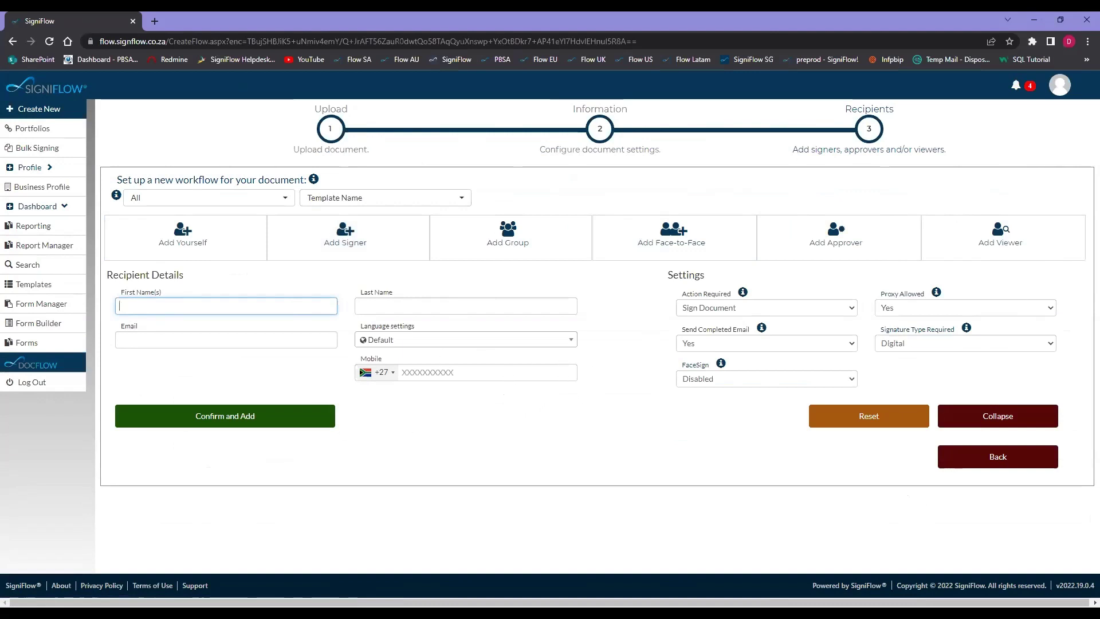
click(495, 235)
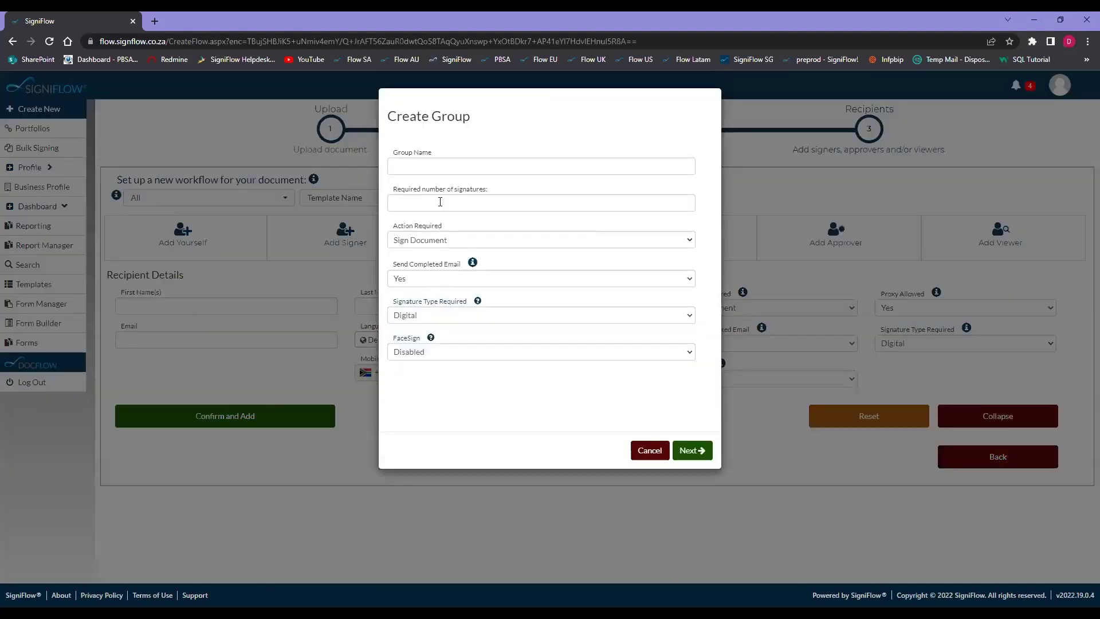
click(396, 204)
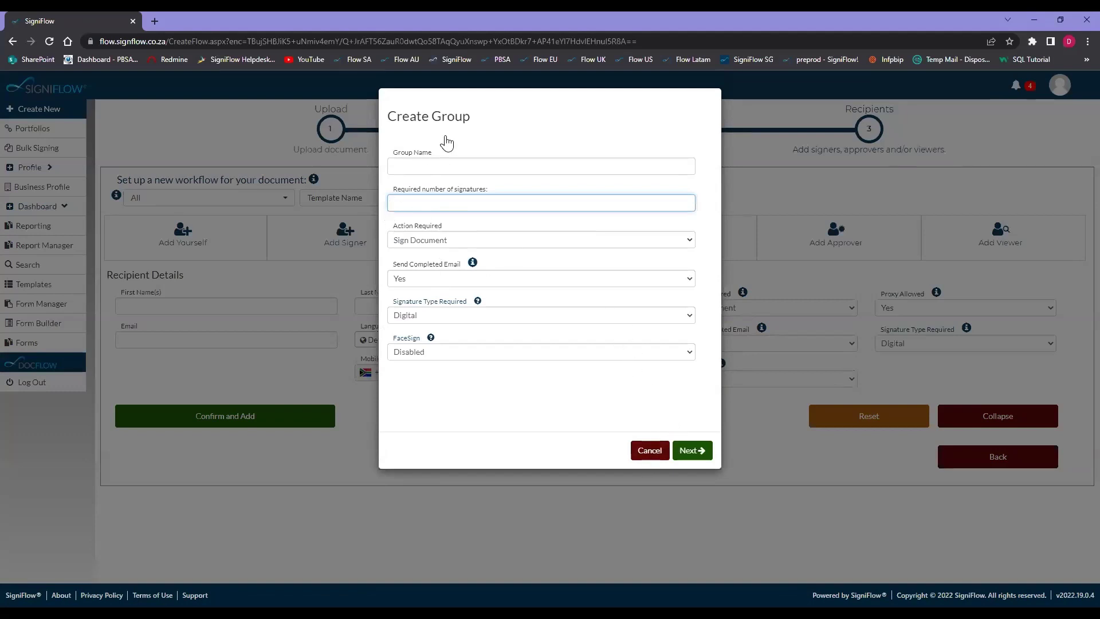
click(656, 455)
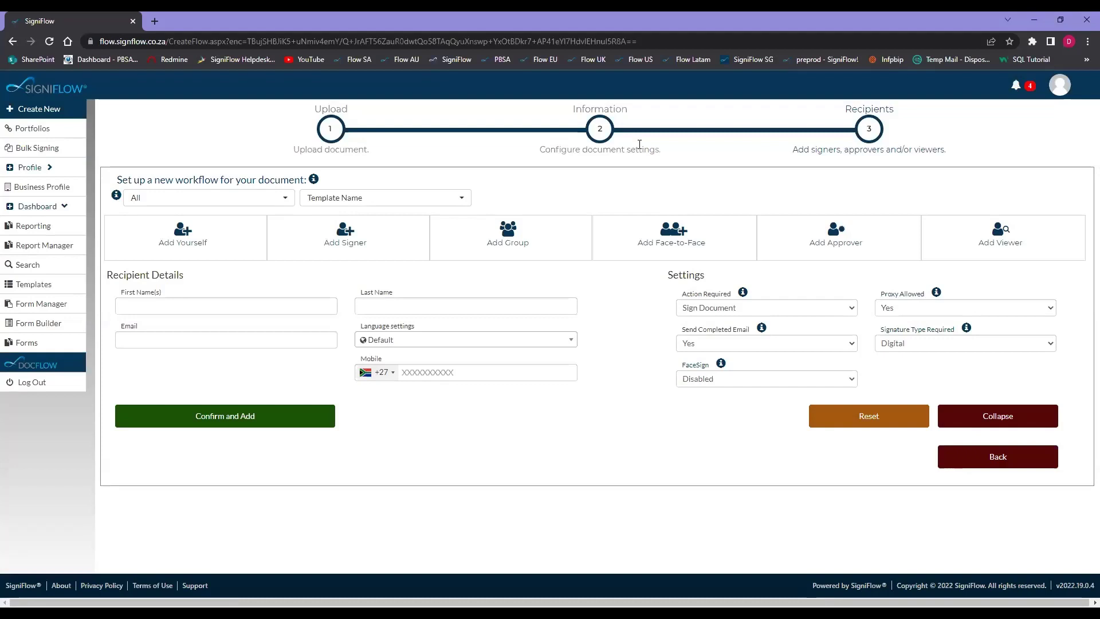
click(504, 238)
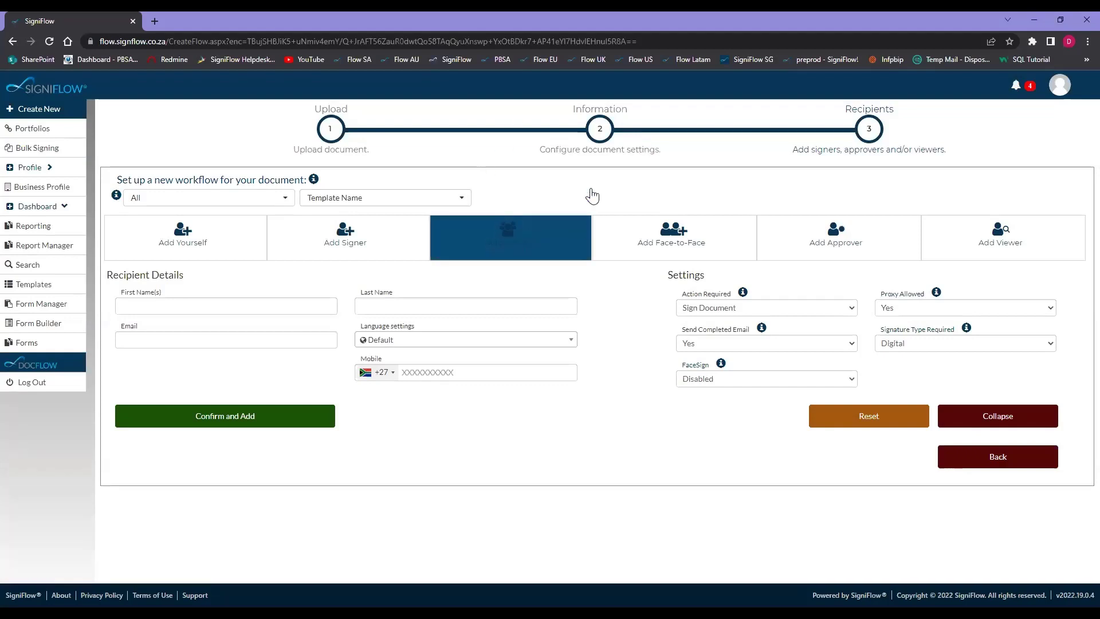
click(647, 450)
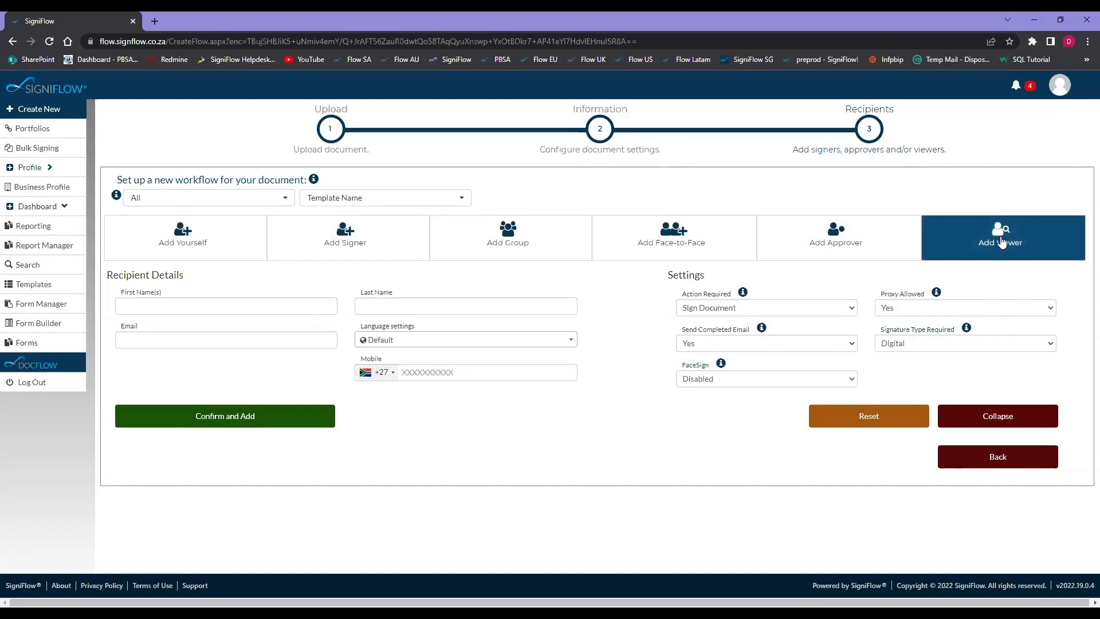
Step: Create a recipient group named Approvers with 1 required signature and Approve Document as its required action
click(523, 249)
click(450, 166)
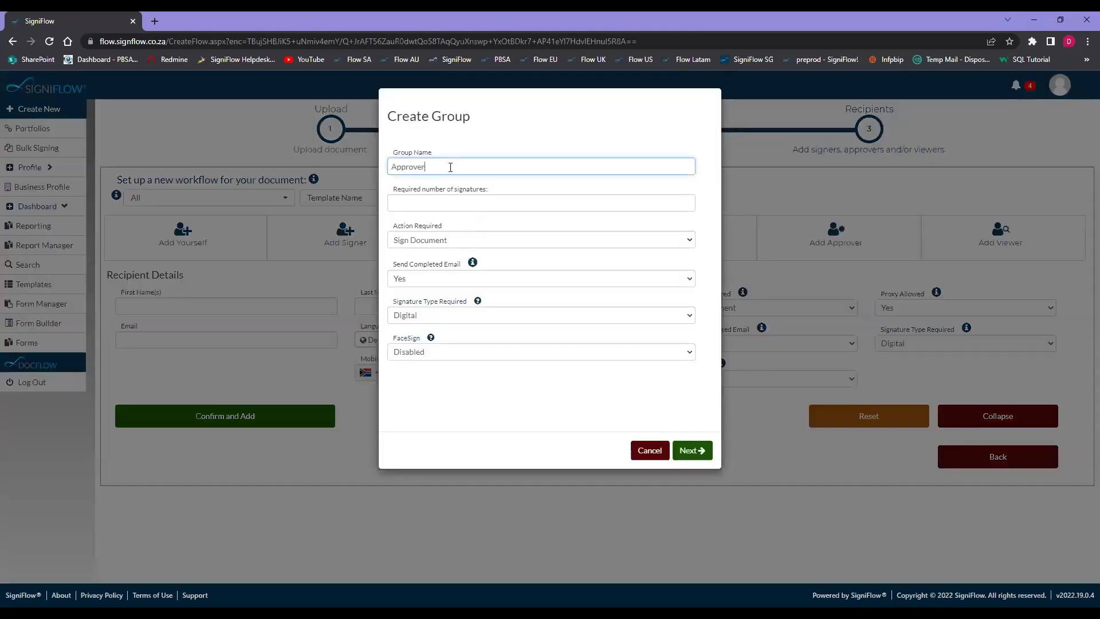
click(492, 199)
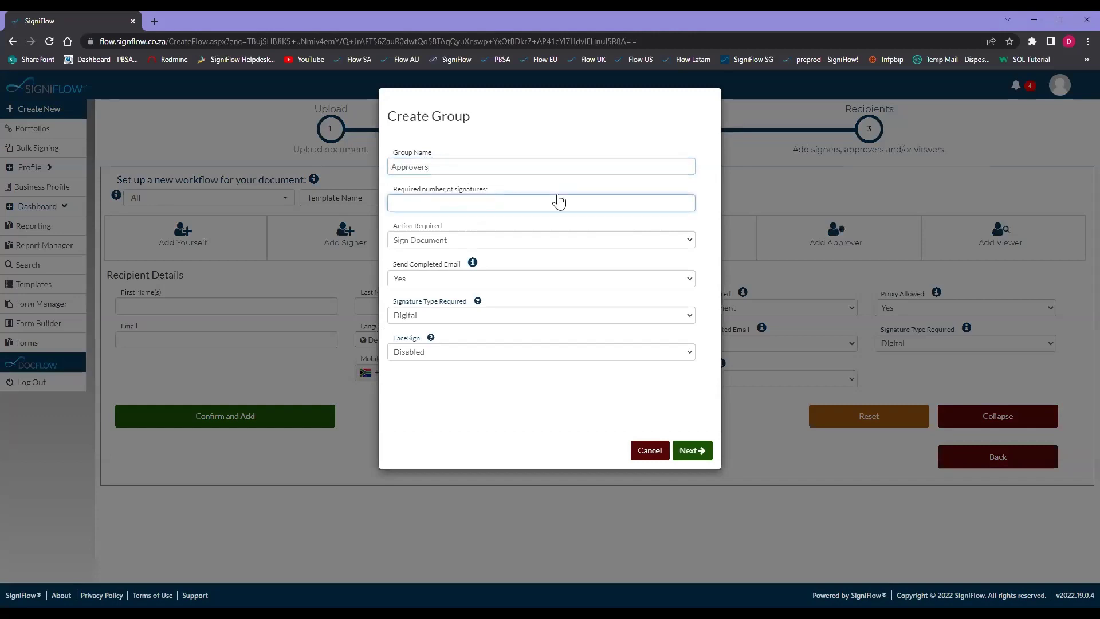
click(560, 243)
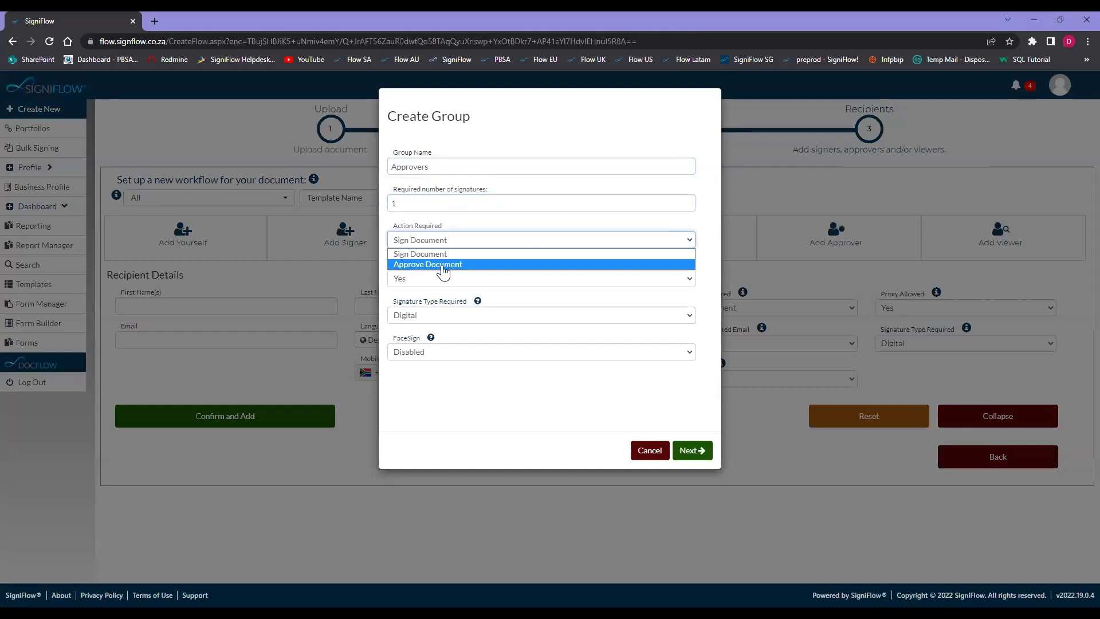
click(443, 265)
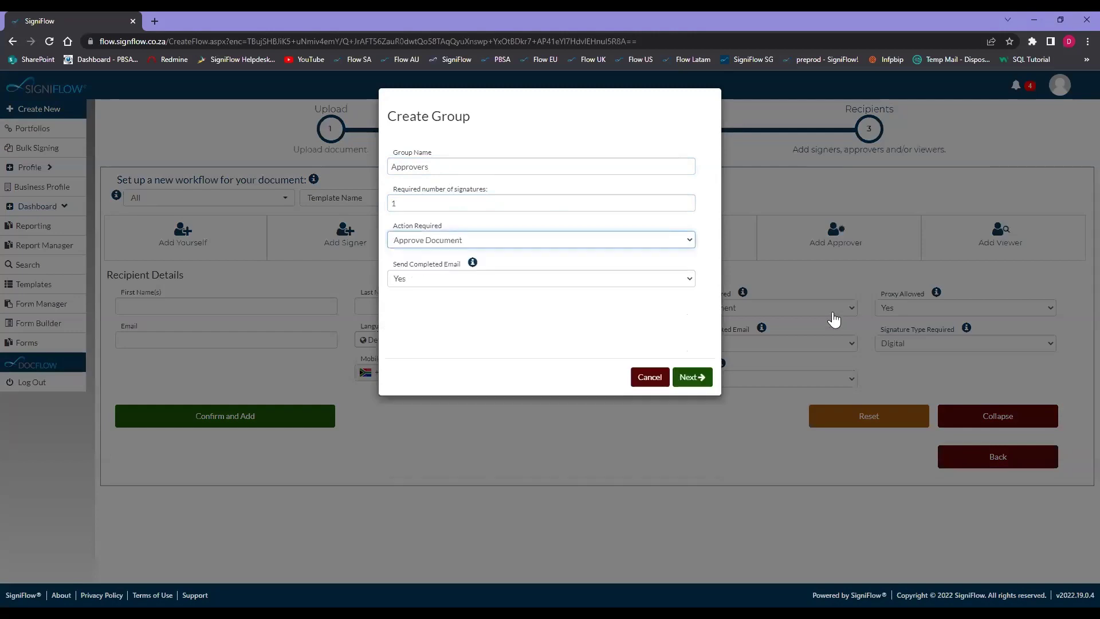
click(692, 376)
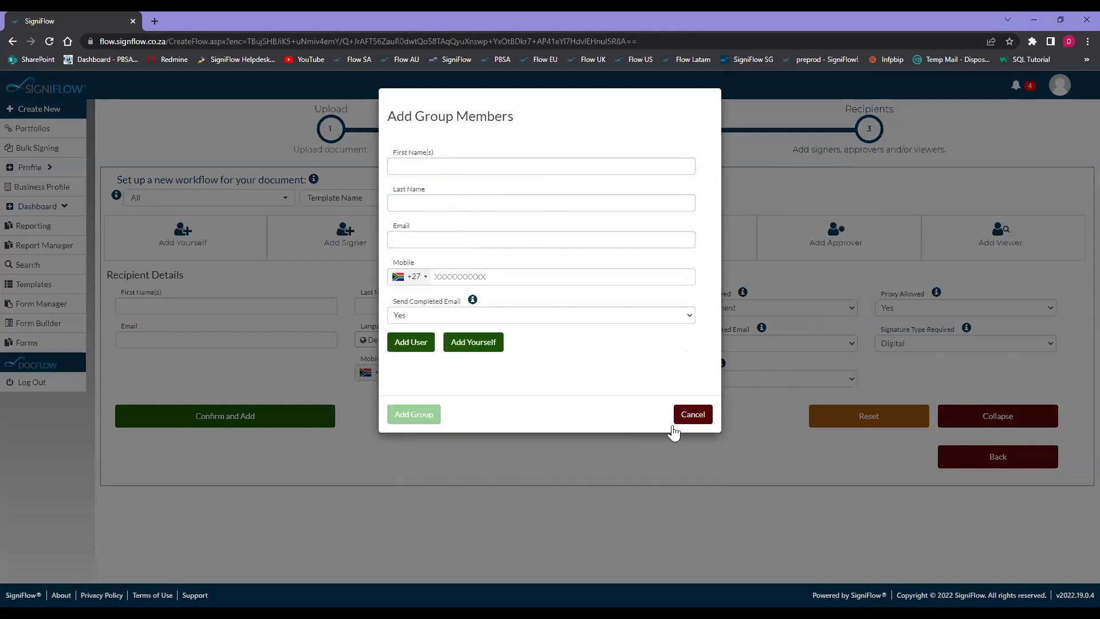
Step: Add yourself and a saved contact as members of the Approvers group, and add the group to the workflow
click(481, 344)
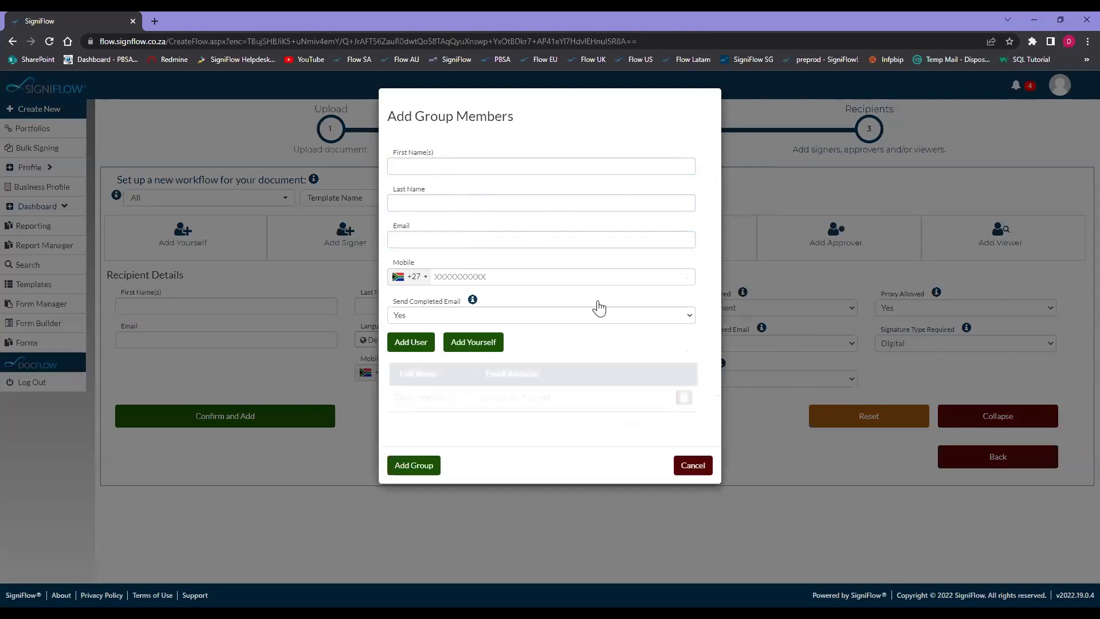
click(436, 167)
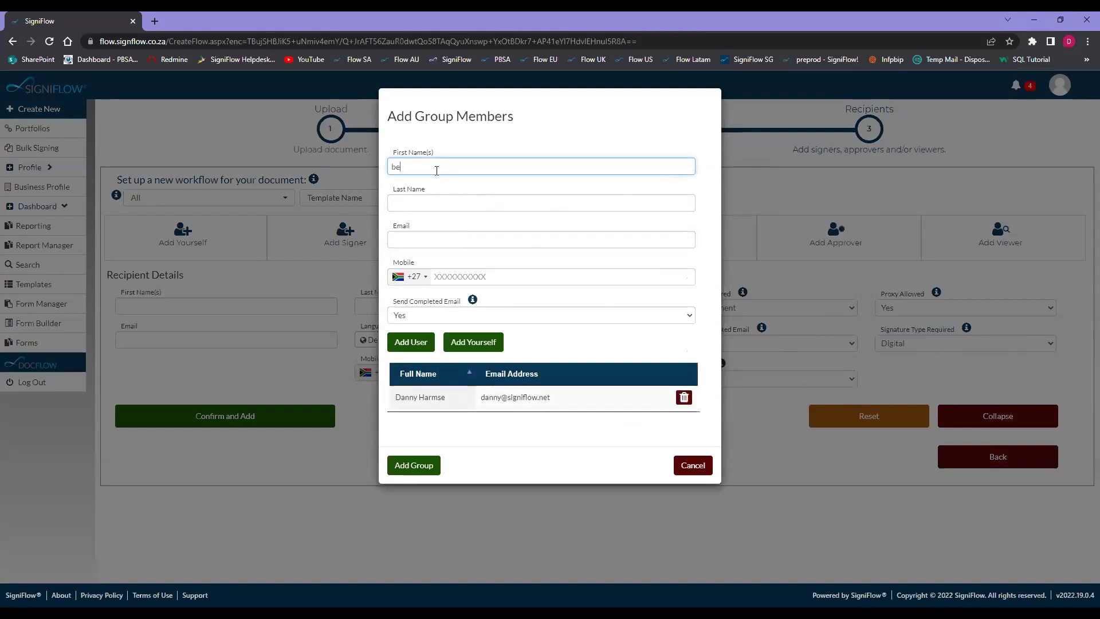
click(449, 184)
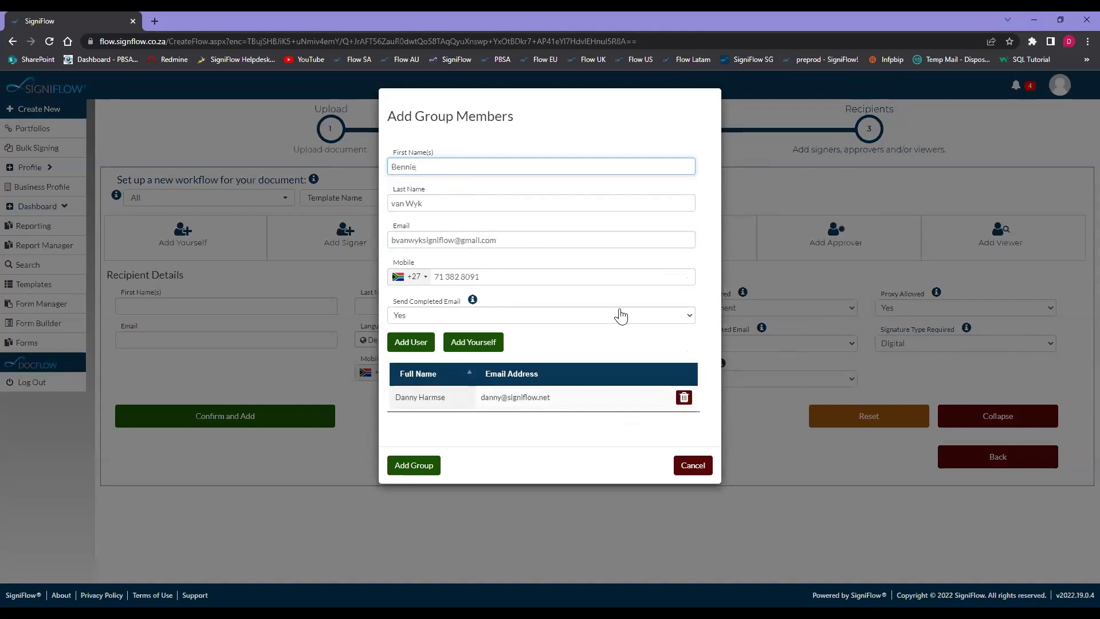
click(426, 344)
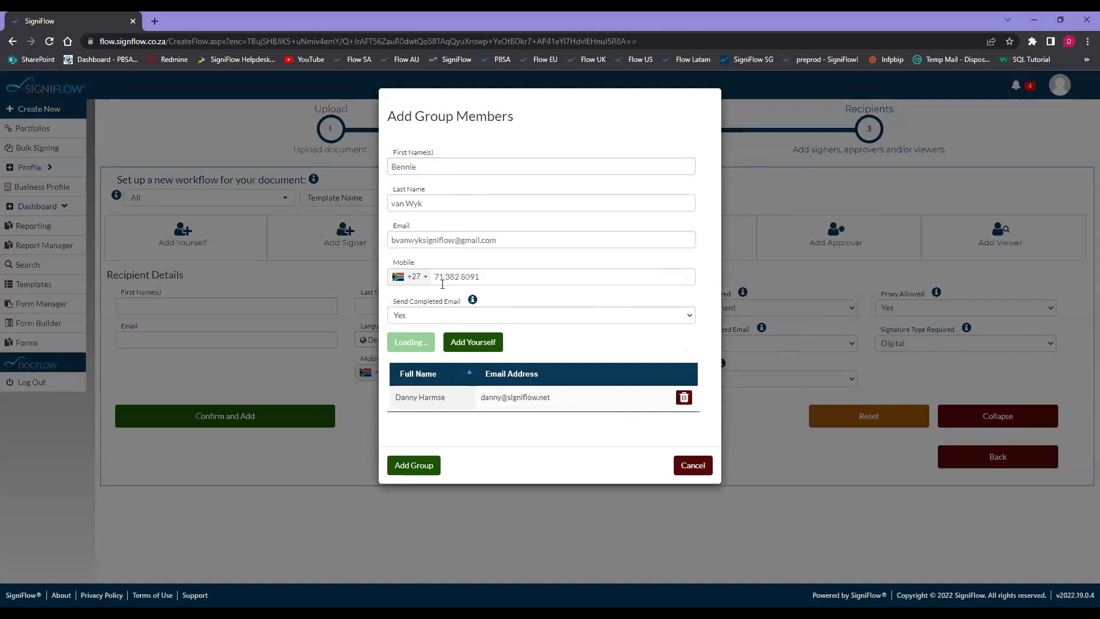
click(424, 491)
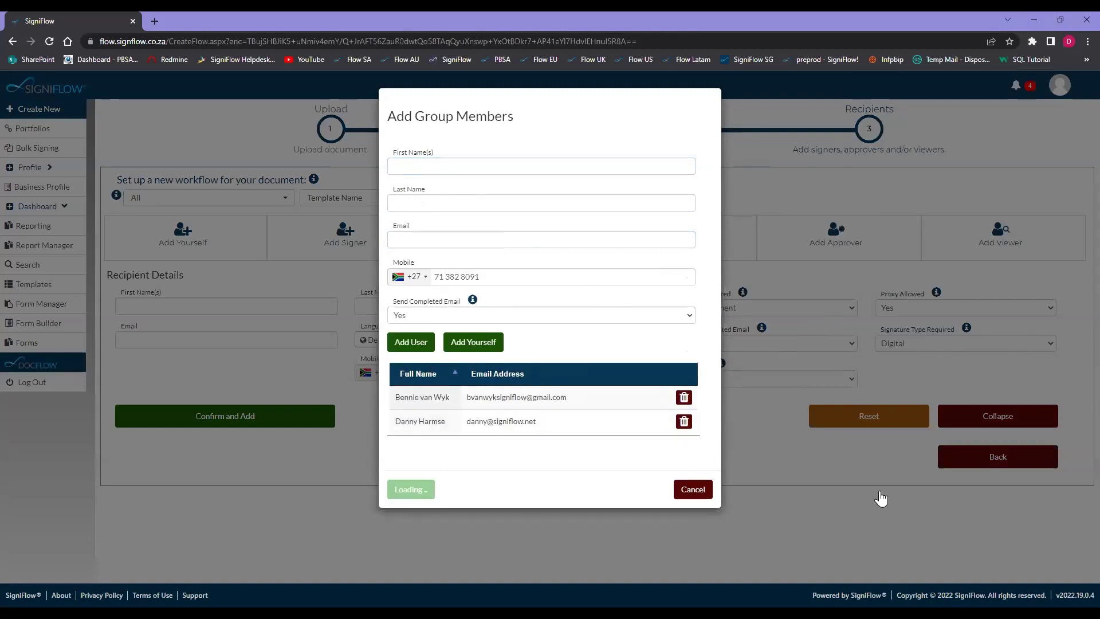
Step: Add the saved contact addressed in the custom message as a signer with the default signing settings
click(357, 222)
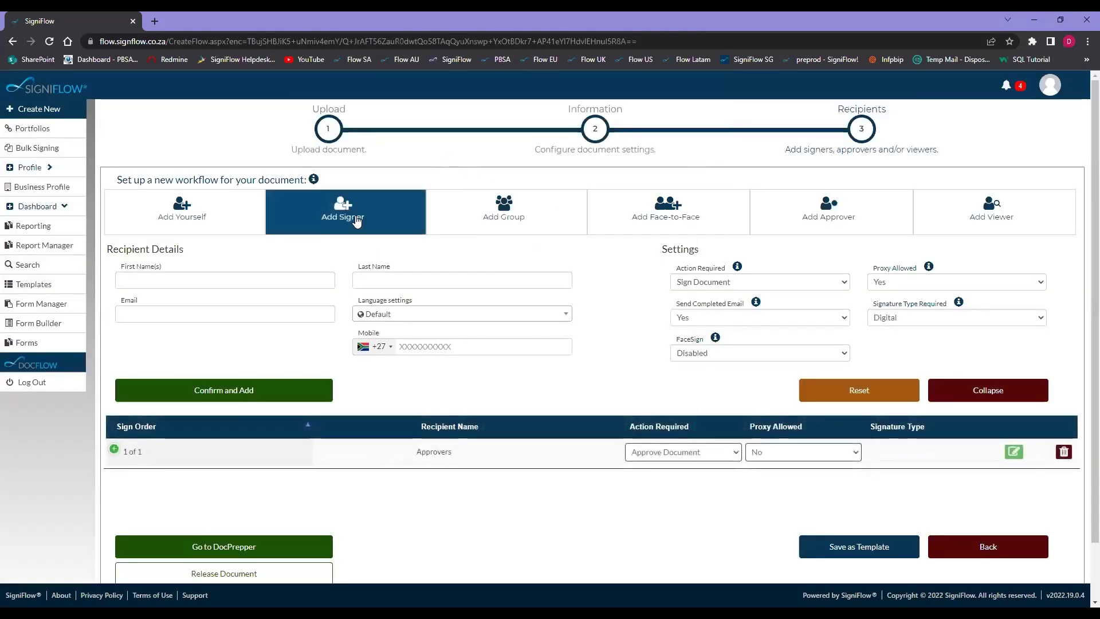
click(181, 272)
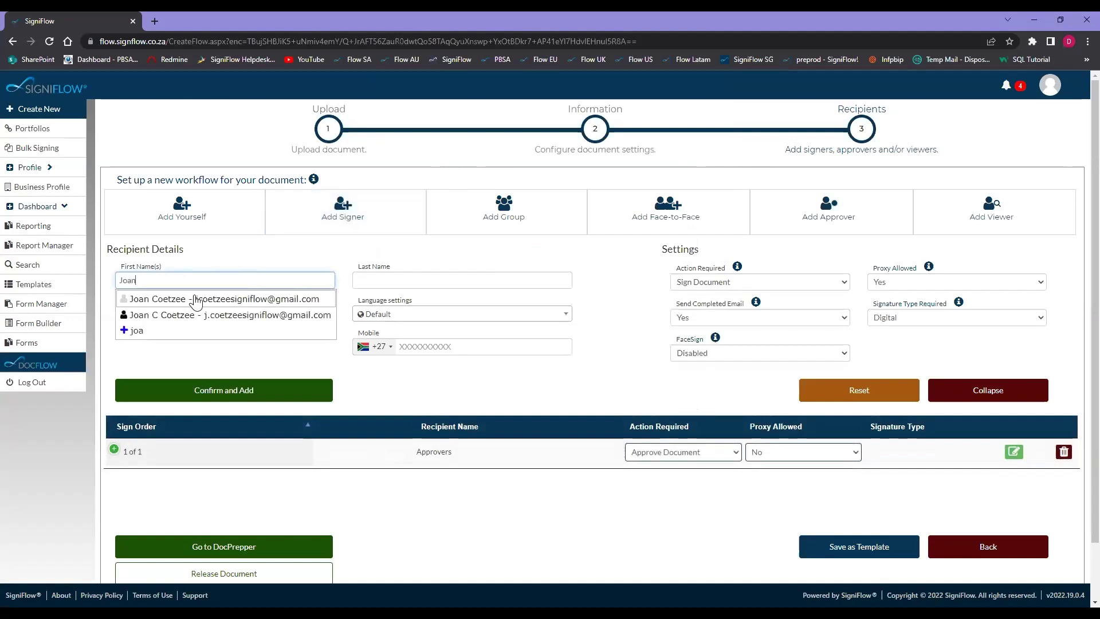
click(195, 298)
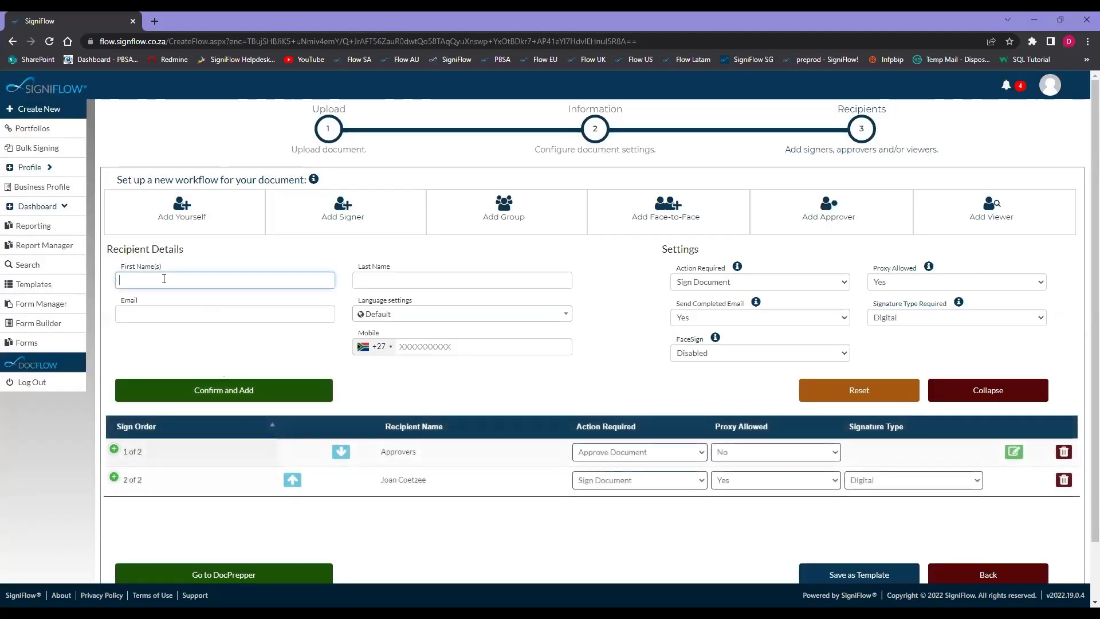
Step: Add the saved contact from the Approvers group as another signer, accepting the duplicate email in the flow
click(163, 279)
text(ben)
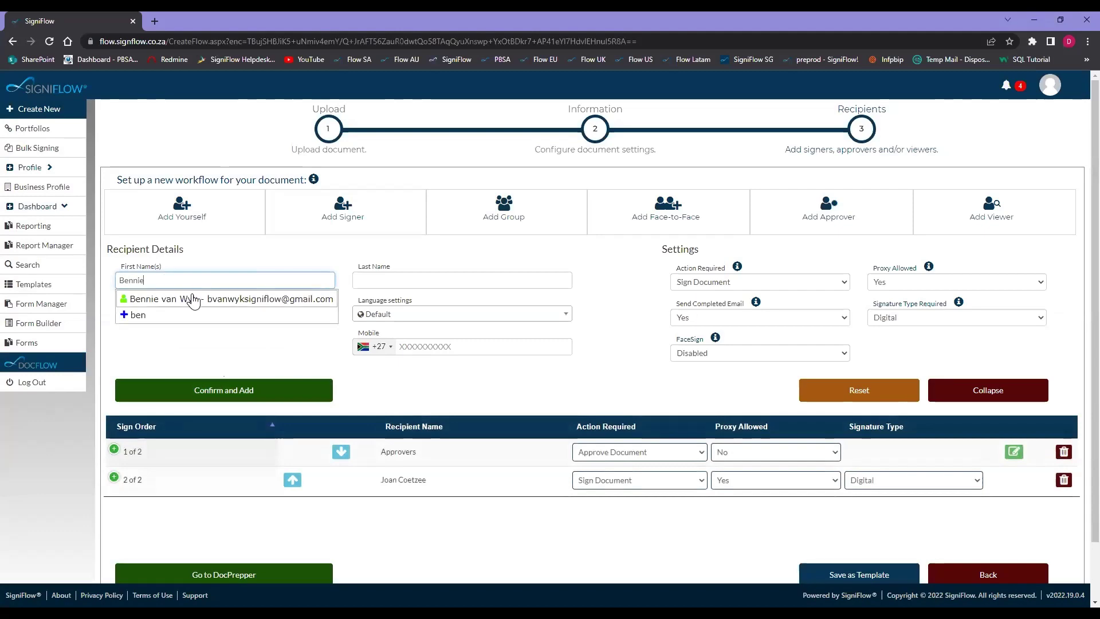
click(190, 298)
click(324, 396)
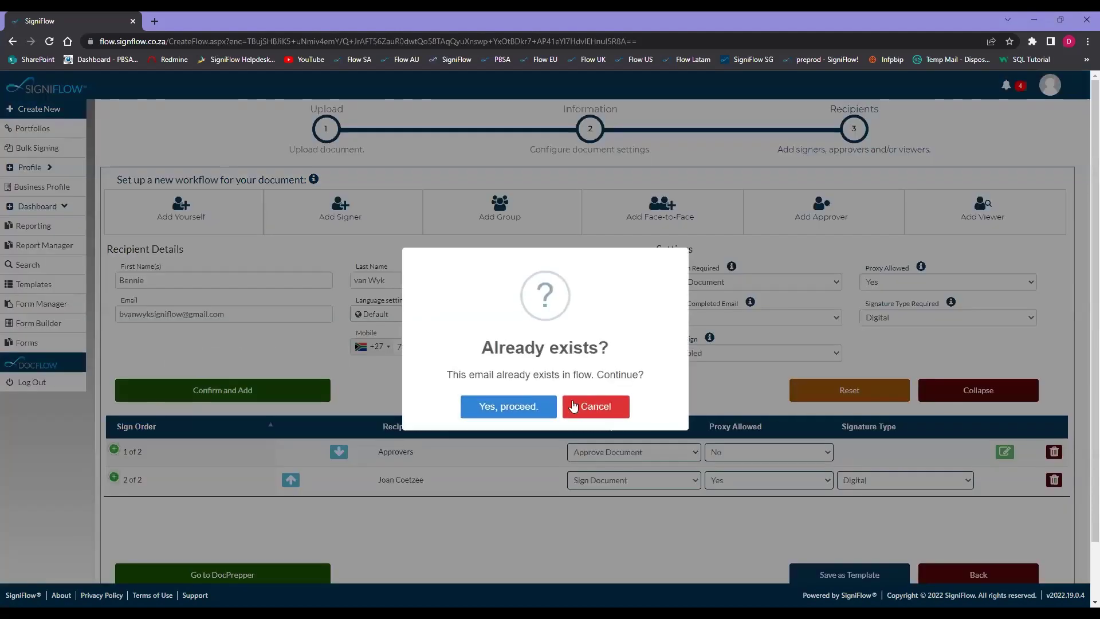
click(516, 412)
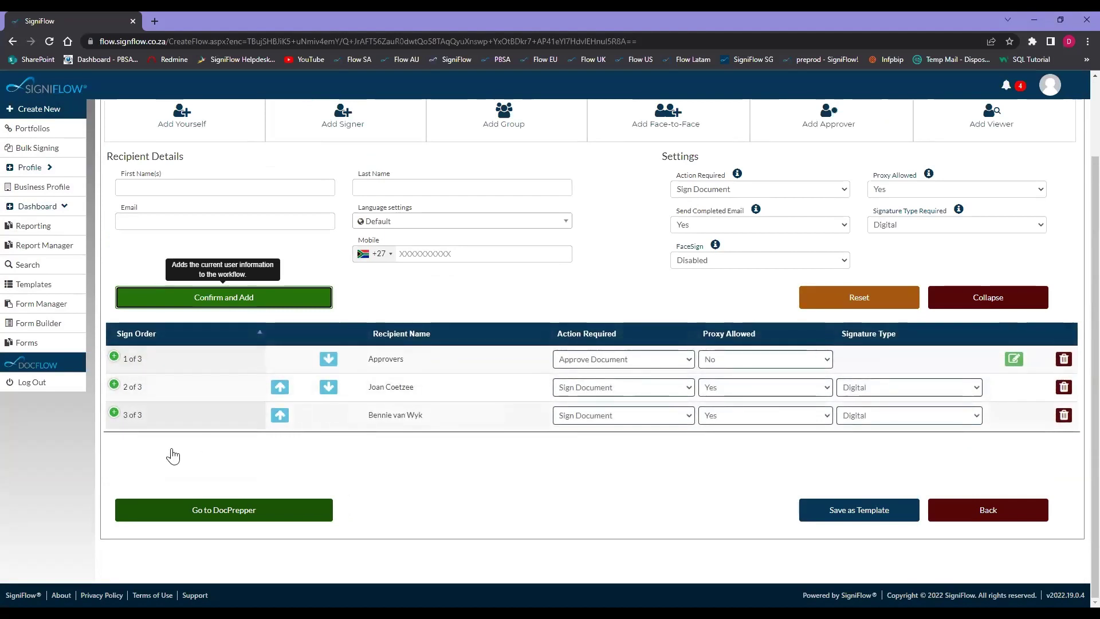
Step: Open the agreement in DocPrepper and view the lower part of its first page
click(220, 512)
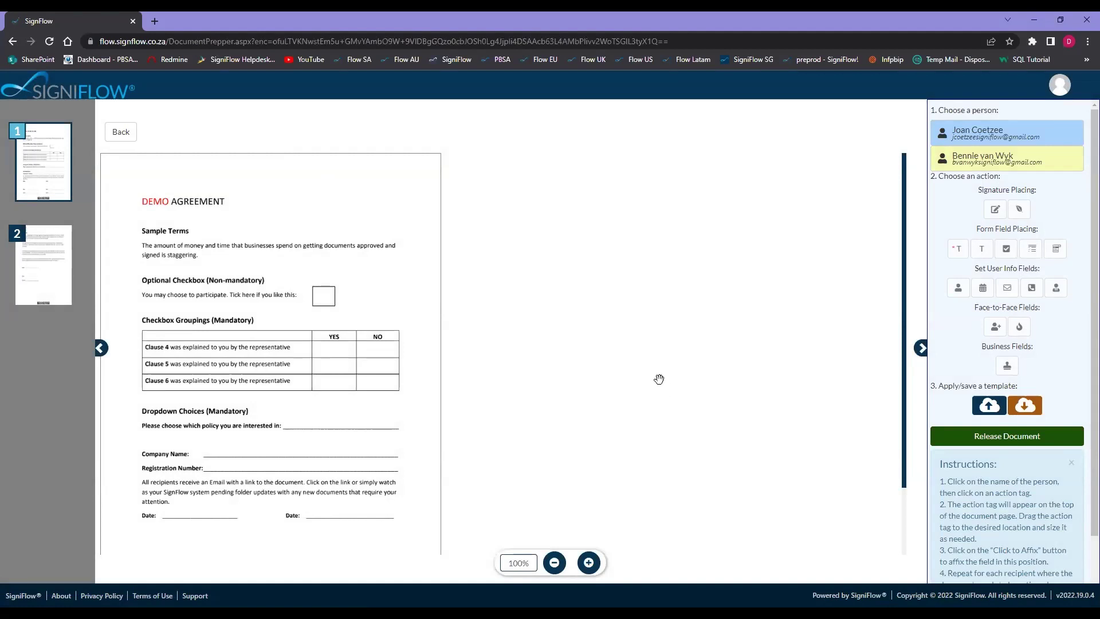
scroll(291, 222, down, 1)
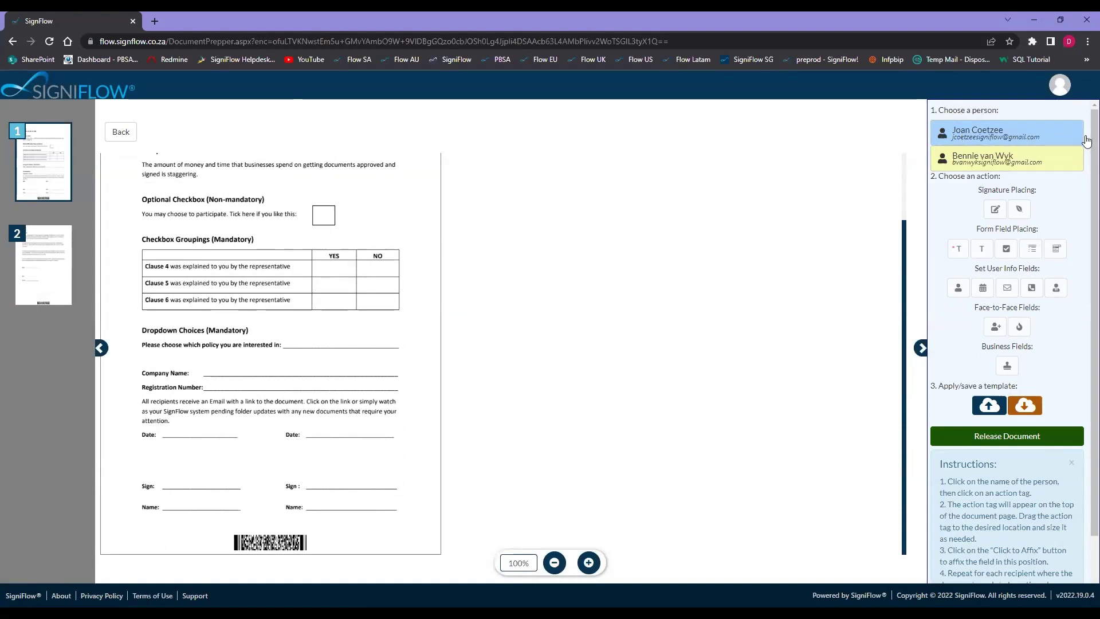
Step: Place a signature field for the first listed signer above the left Sign line on page 1 and affix it
click(981, 134)
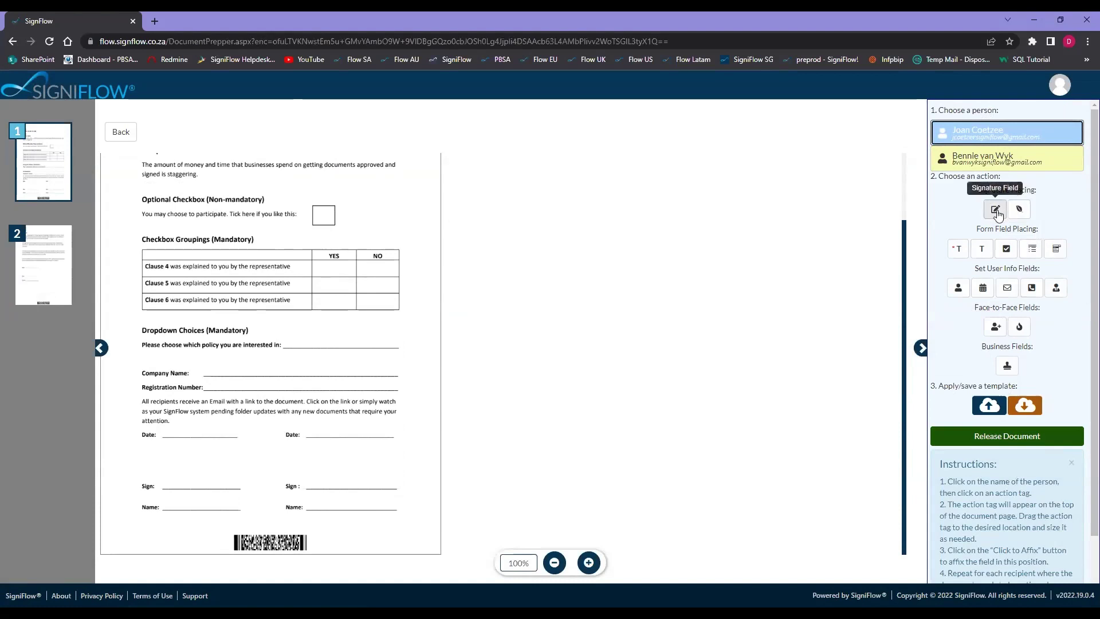
click(1020, 211)
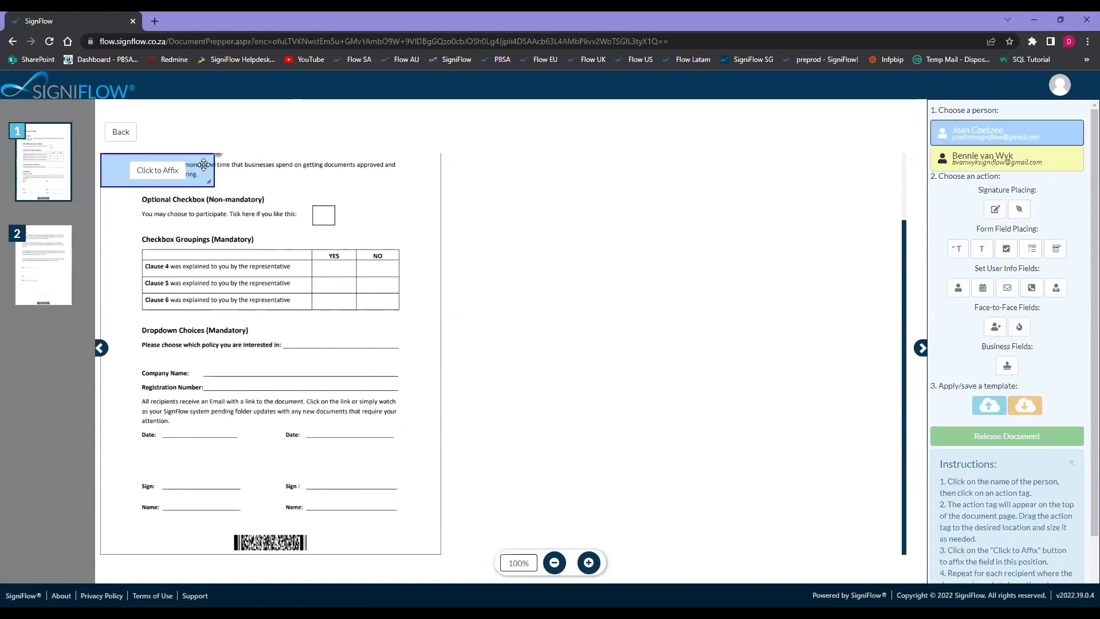
mouse_move(204, 167)
mouse_down()
mouse_move(274, 388)
mouse_move(264, 467)
mouse_move(442, 493)
mouse_move(303, 478)
mouse_move(277, 445)
mouse_up()
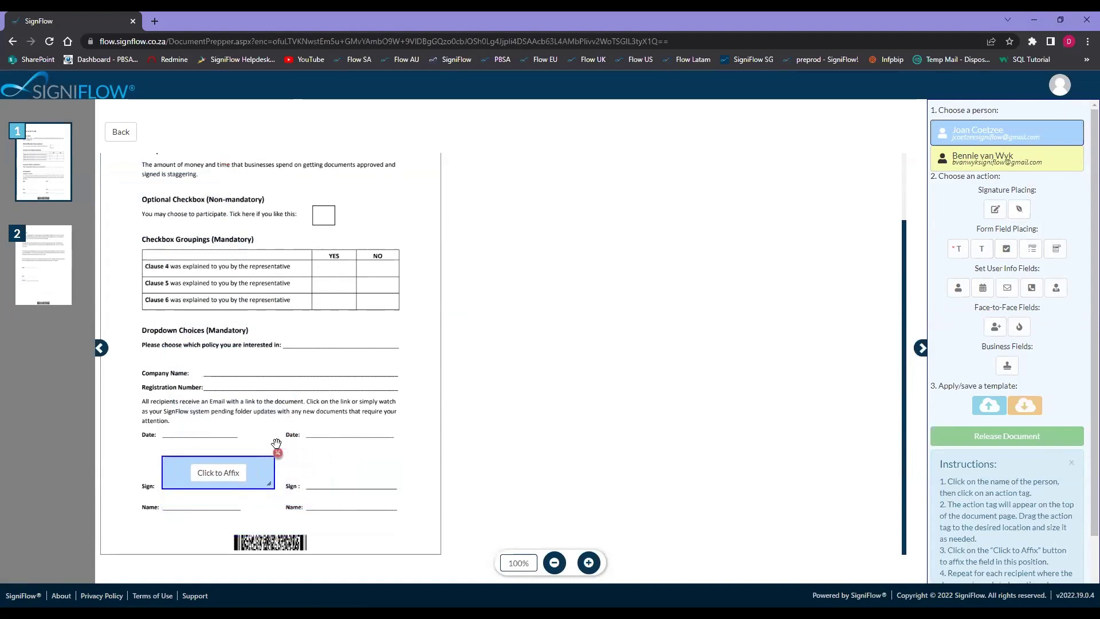
click(213, 474)
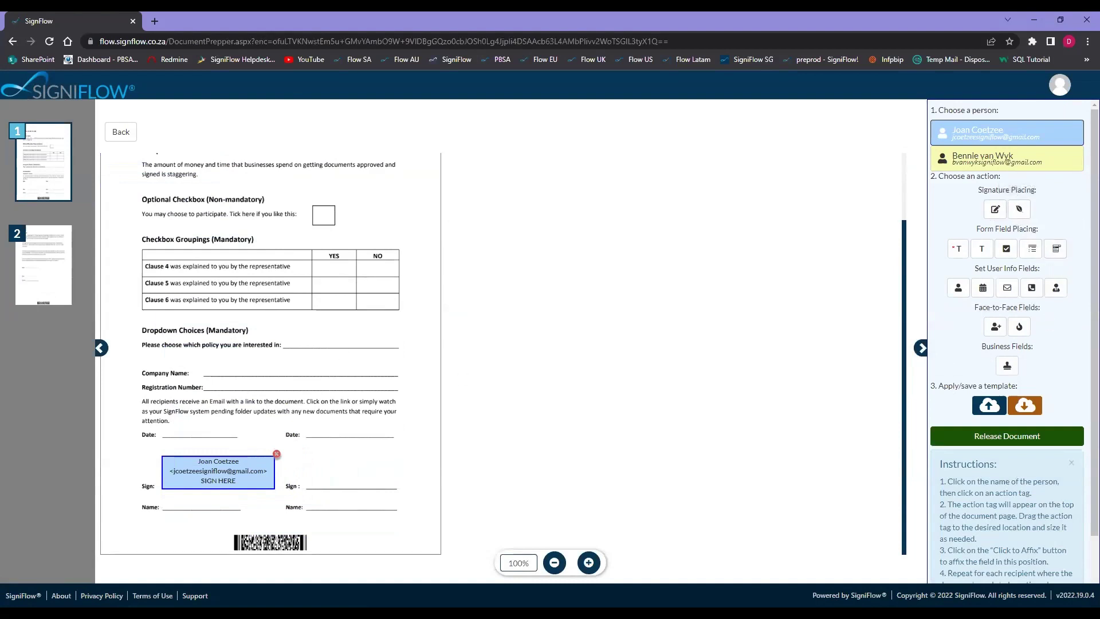
Step: Affix the first signer's initials field in page 1's lower-right corner, add it to all pages, and check it on page 2
click(1018, 209)
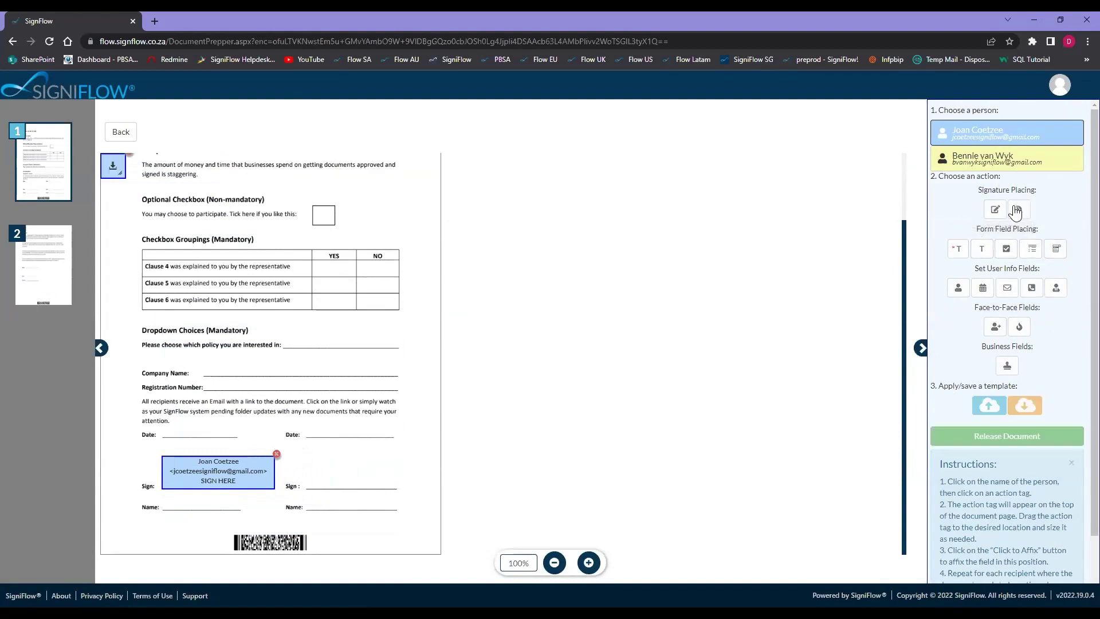
drag(113, 166, 141, 208)
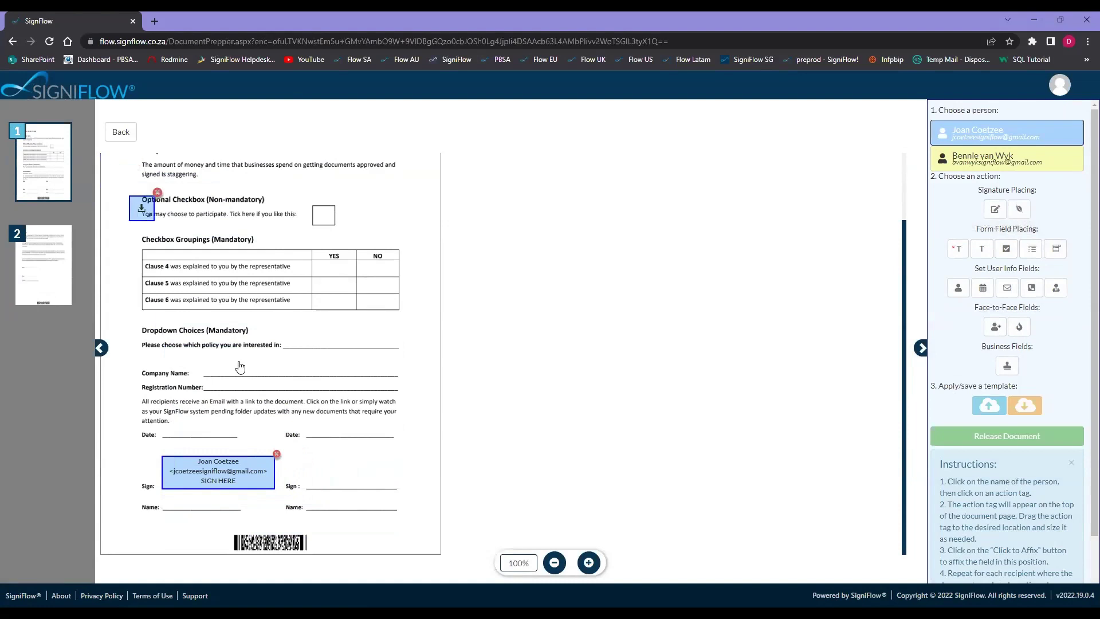
drag(240, 366, 417, 538)
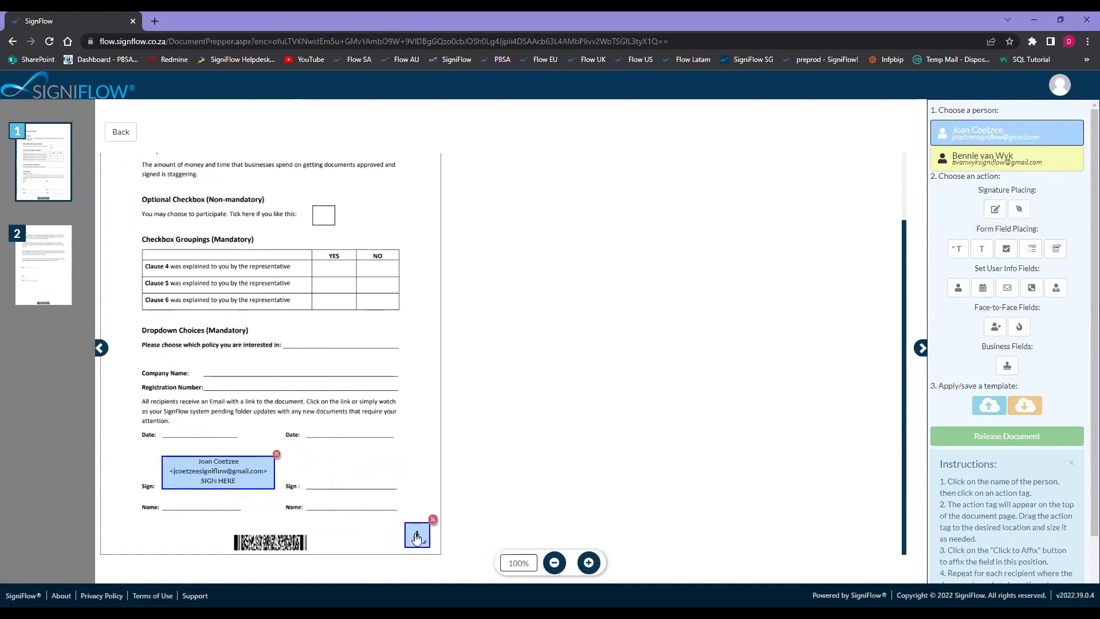
click(416, 537)
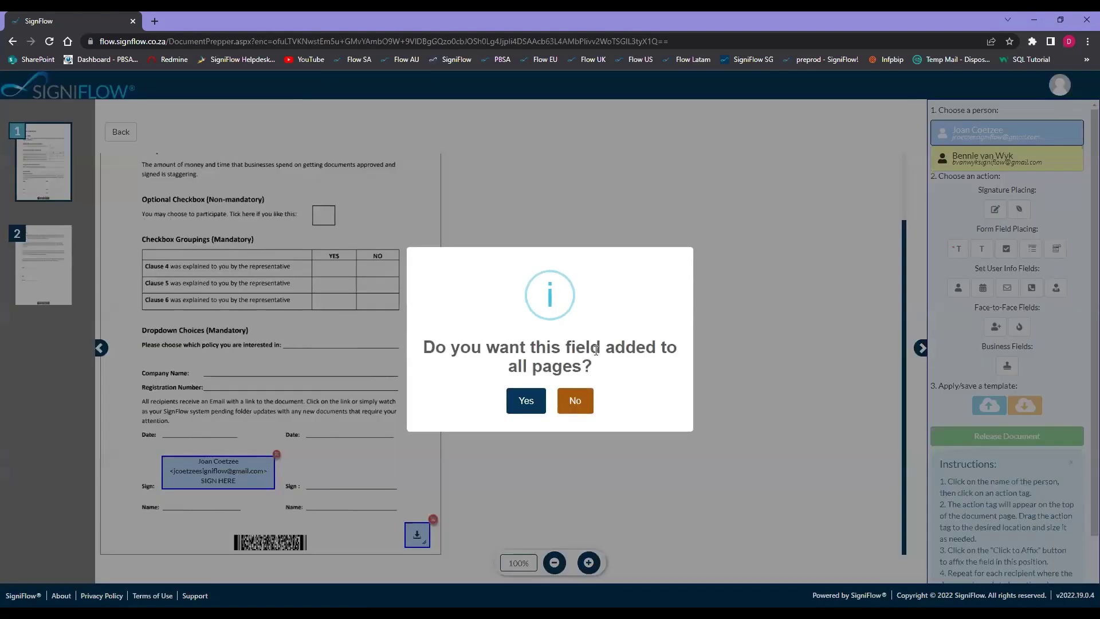
click(526, 401)
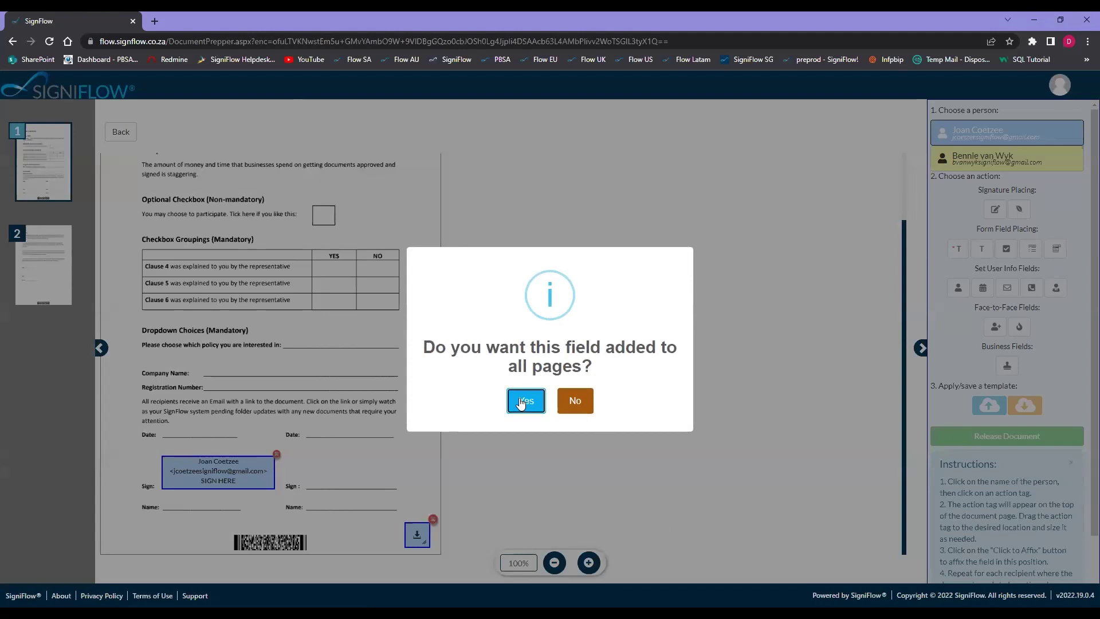
click(46, 266)
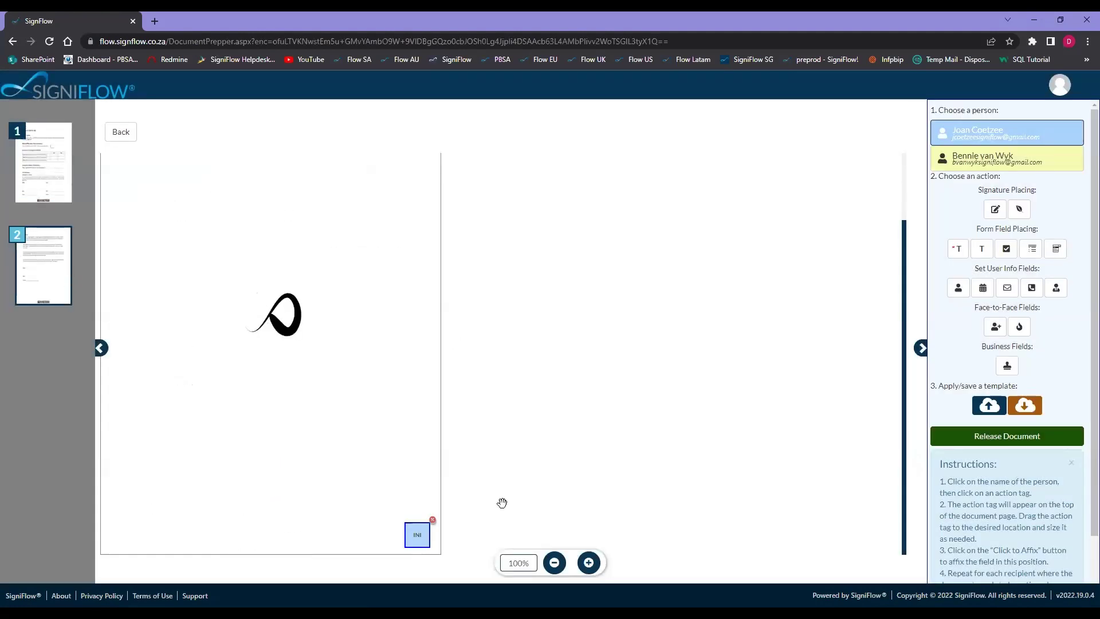
click(55, 152)
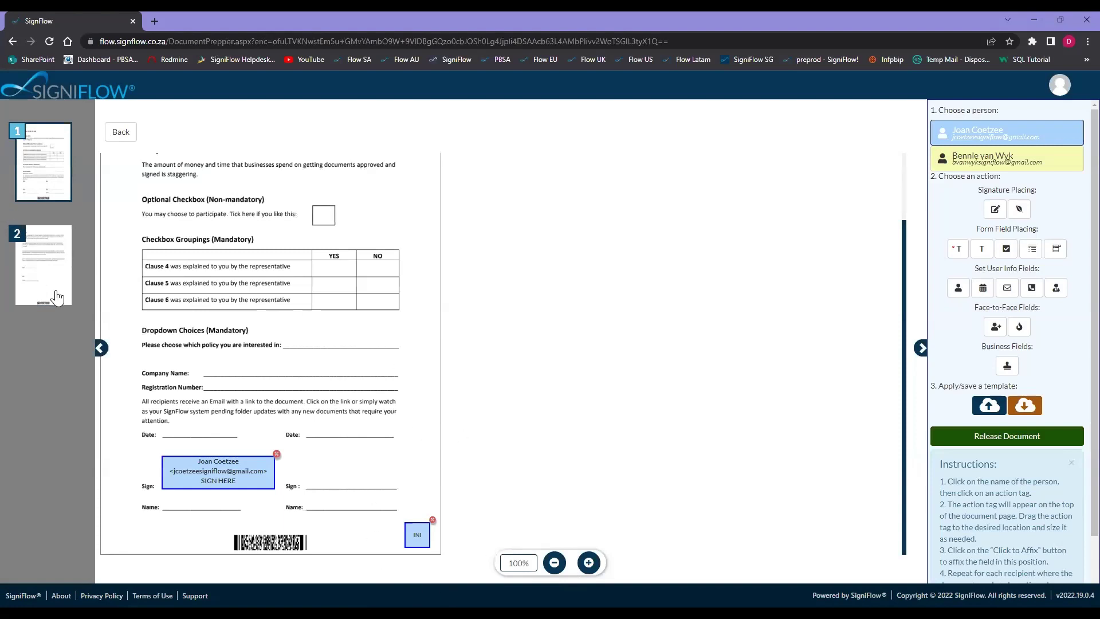
click(59, 269)
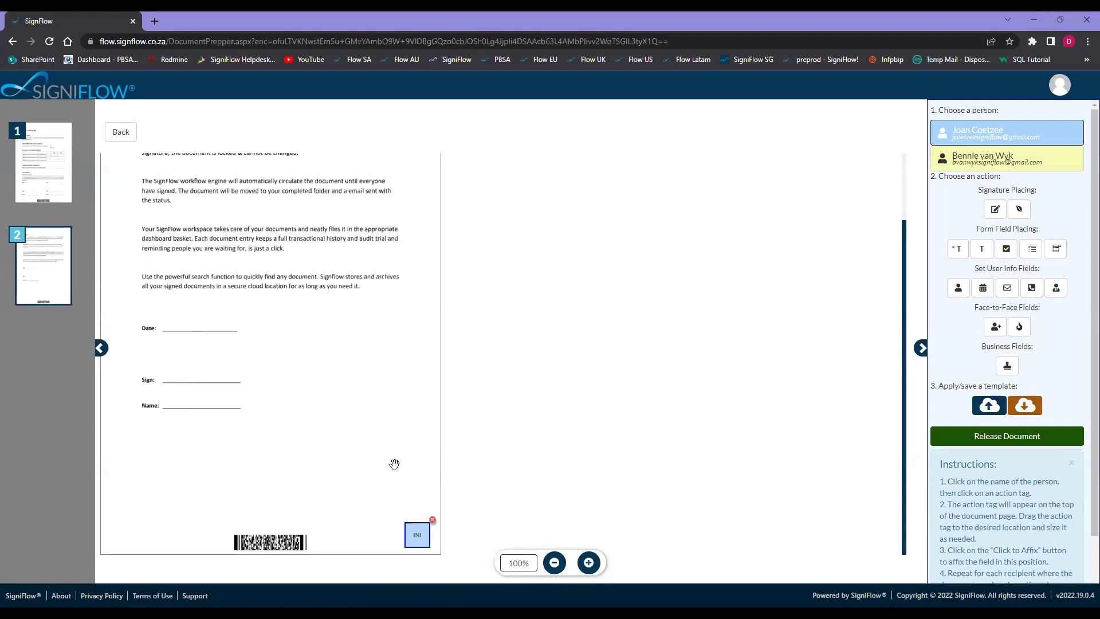
Step: Affix a mandatory text field for the first signer on page 1's Company Name line, sized to the line
click(50, 171)
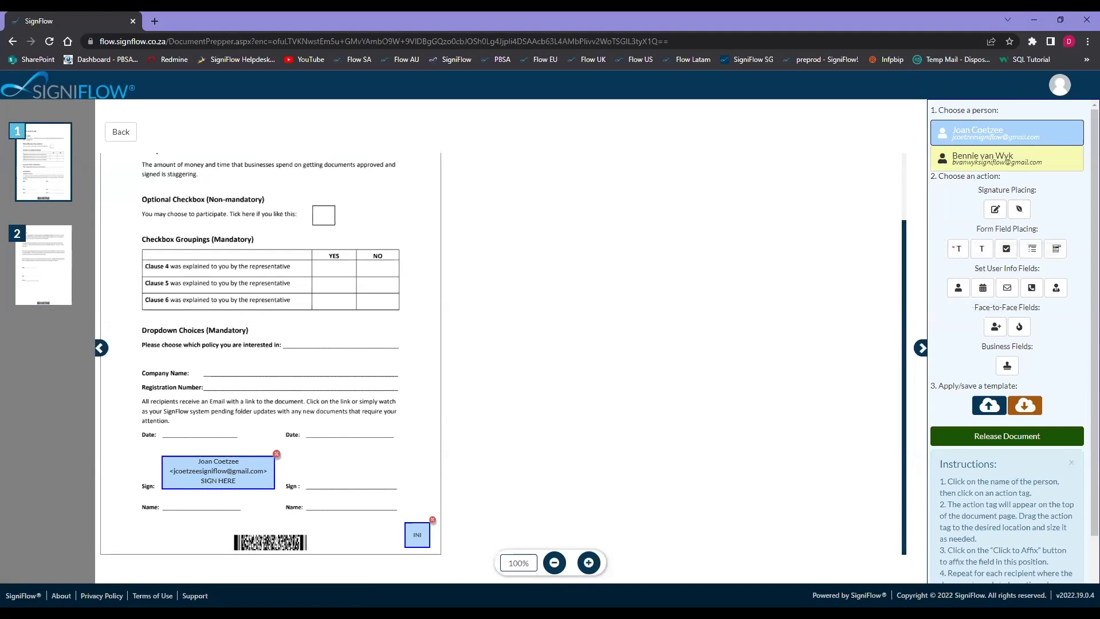
click(958, 248)
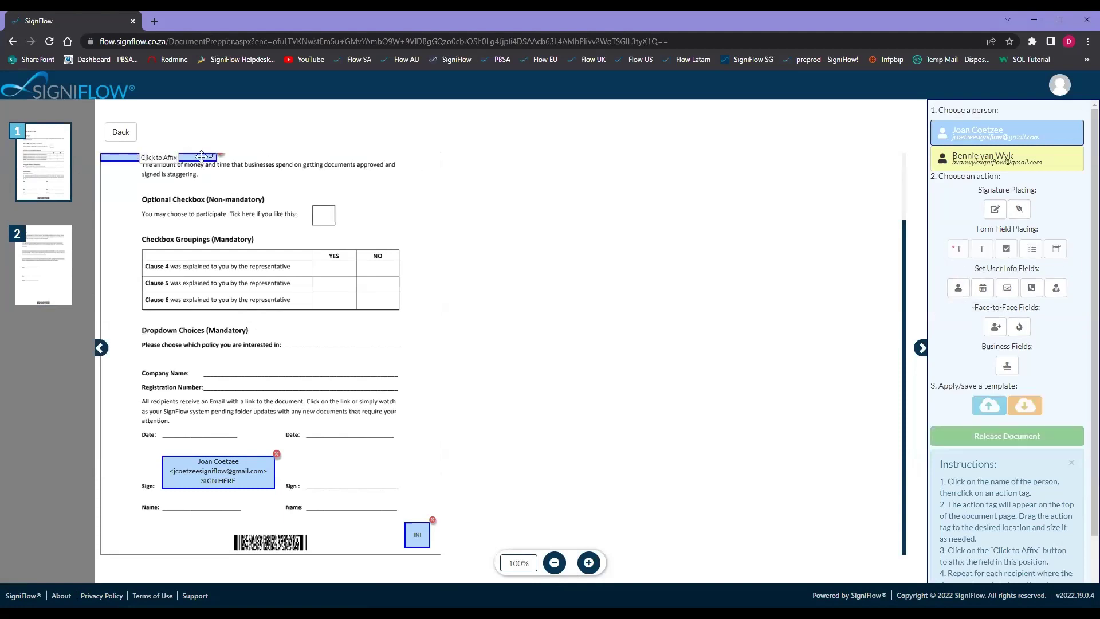
drag(202, 156, 402, 419)
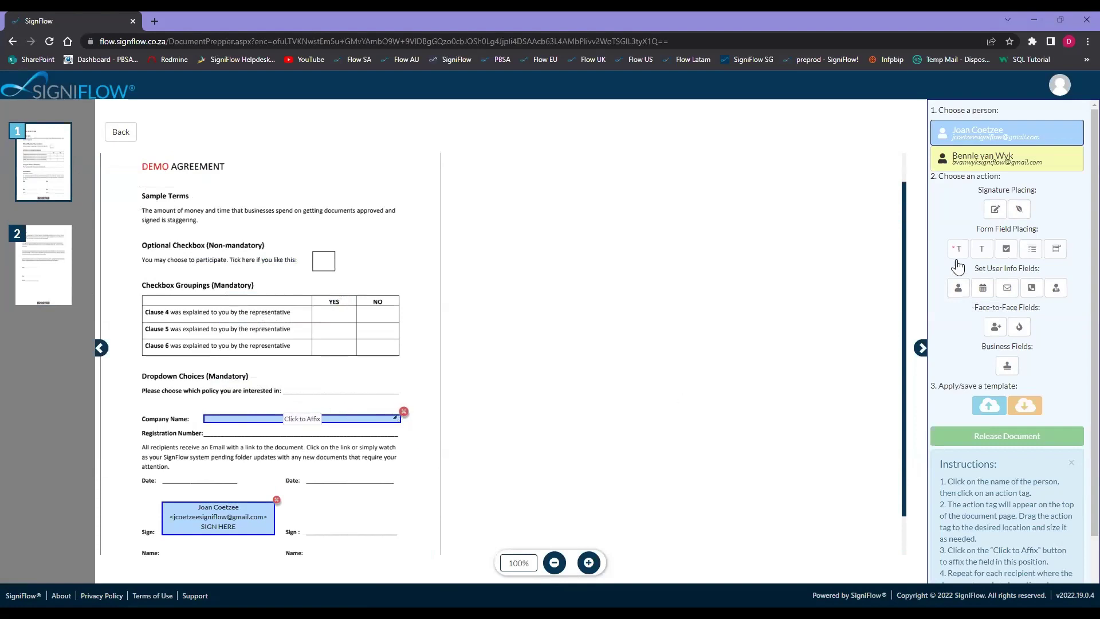
click(300, 421)
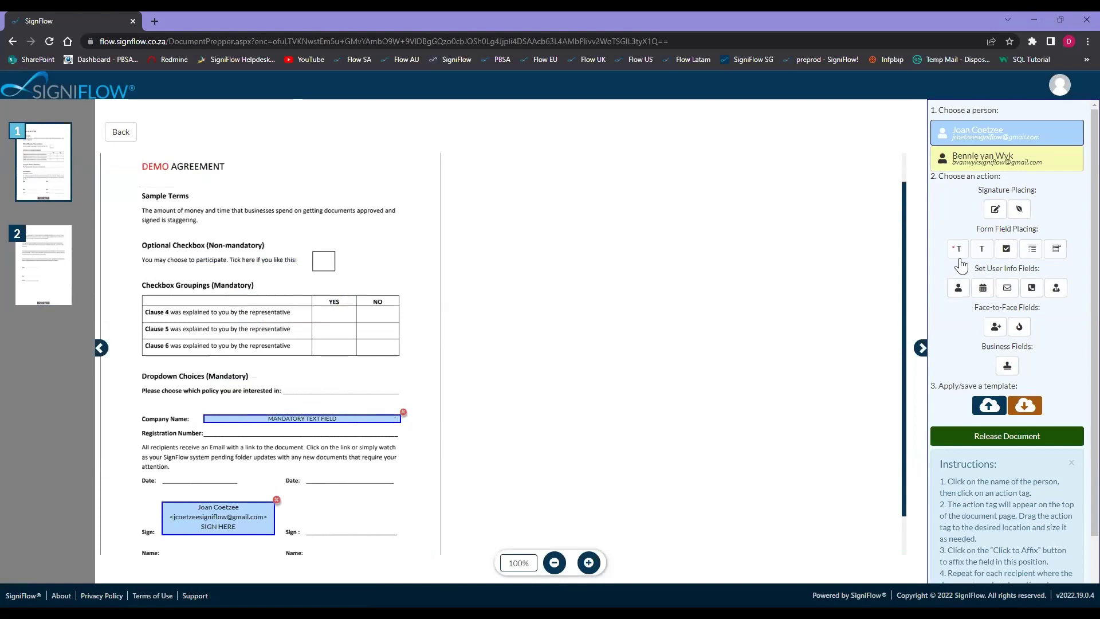
Step: Affix an optional text field for the first signer on the Registration Number line, sized to the line
click(984, 252)
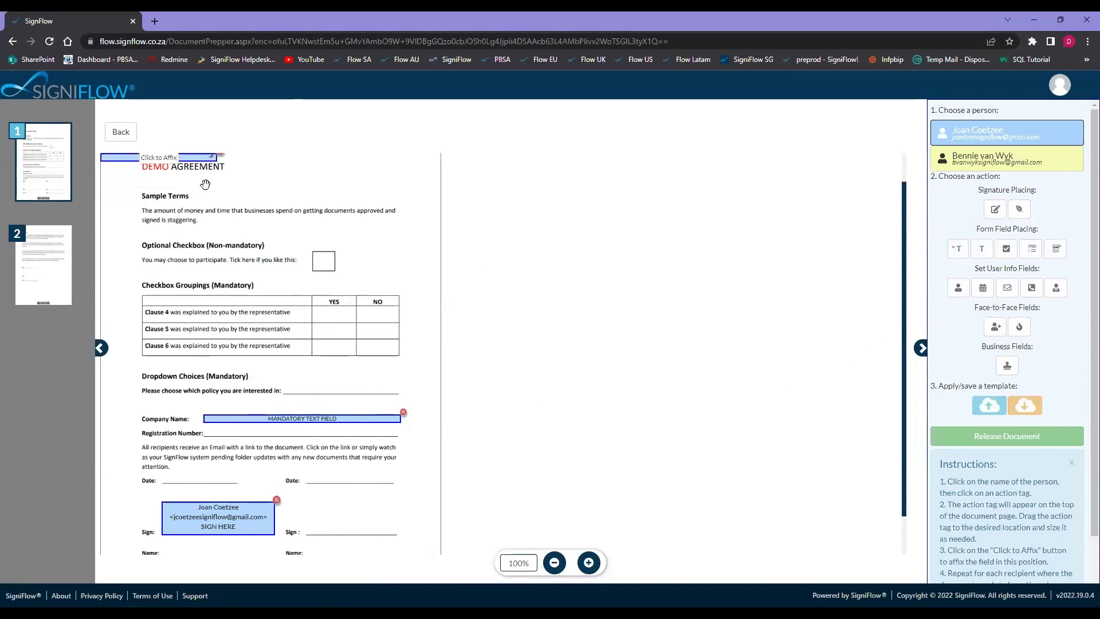
drag(190, 161, 400, 465)
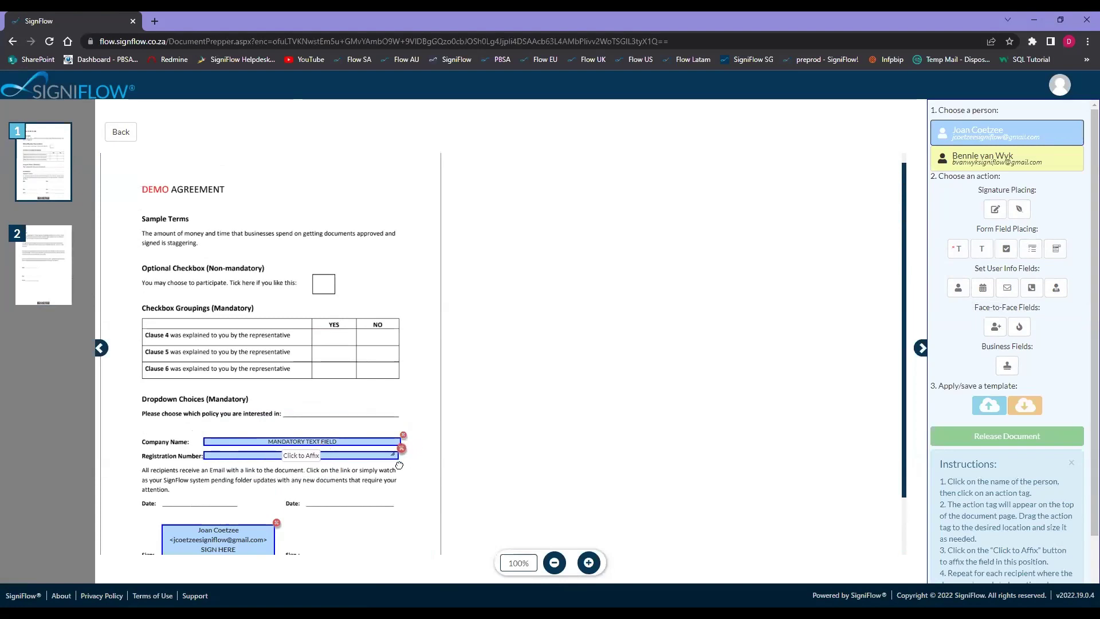
click(290, 456)
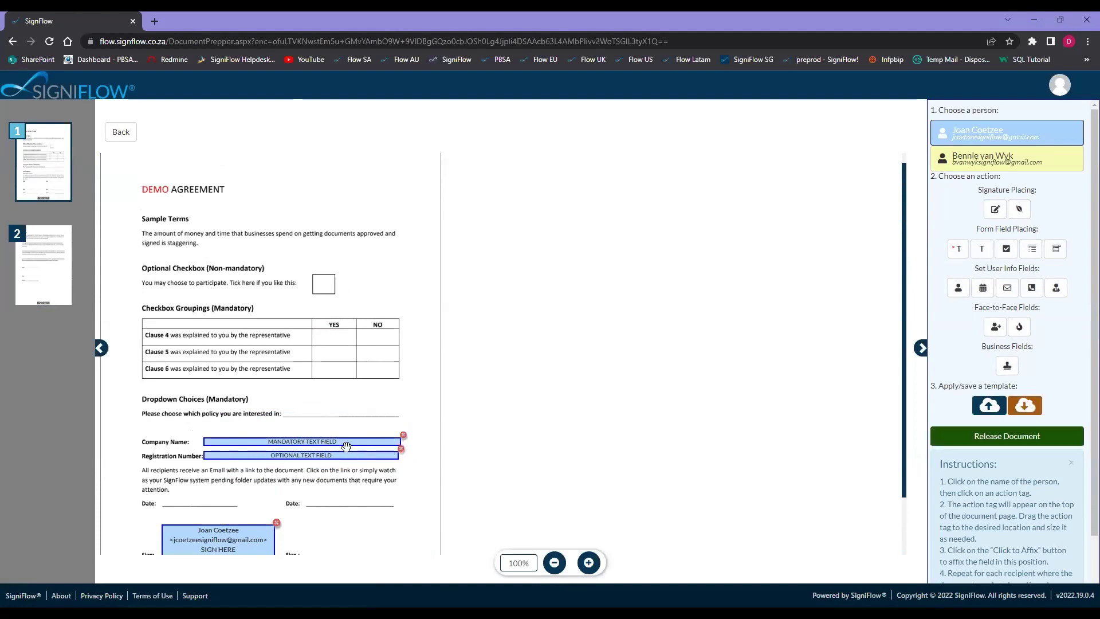
Step: Affix a single checkbox for the first signer inside the Optional Checkbox square
click(1007, 250)
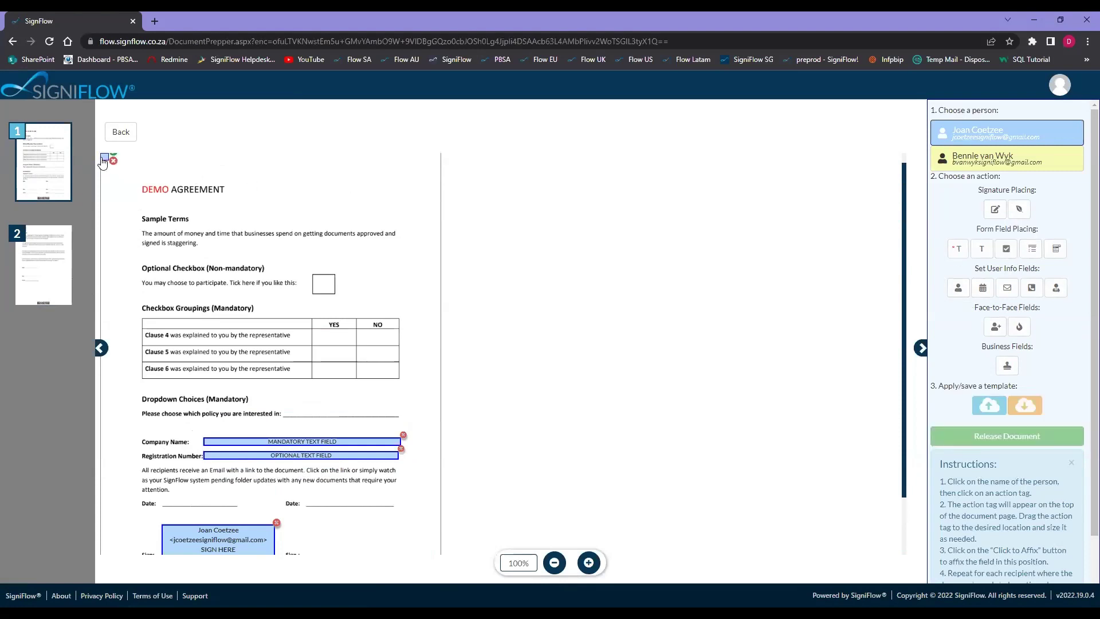
scroll(133, 199, up, 1)
drag(133, 199, 317, 291)
click(333, 289)
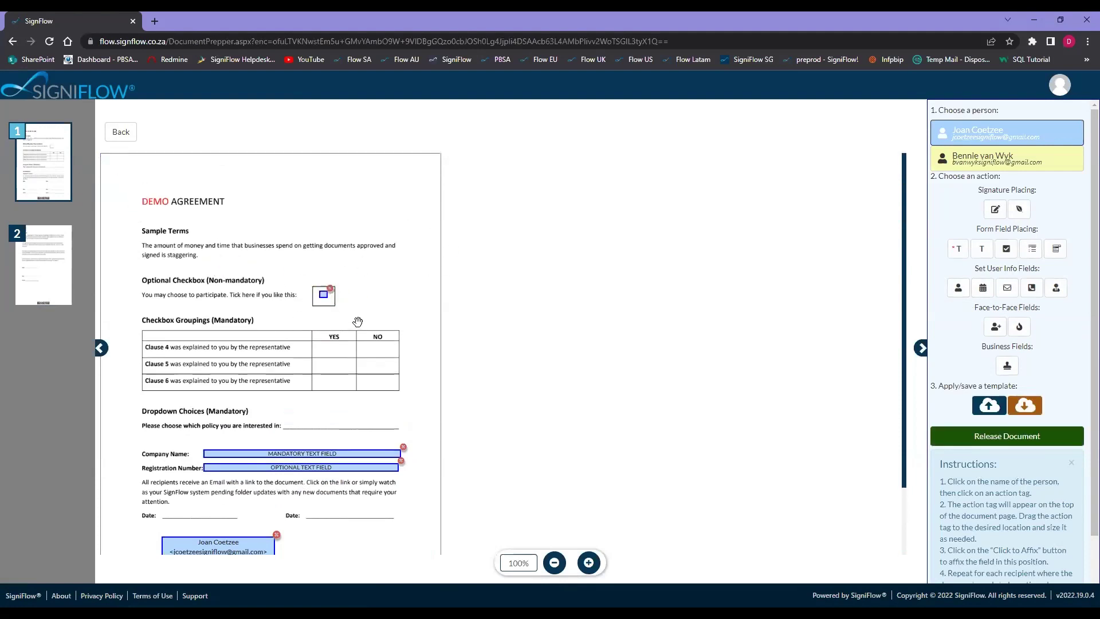
Step: Start a checkbox group and place its checkboxes in the YES and NO cells of the Clause 4 row
scroll(358, 318, down, 1)
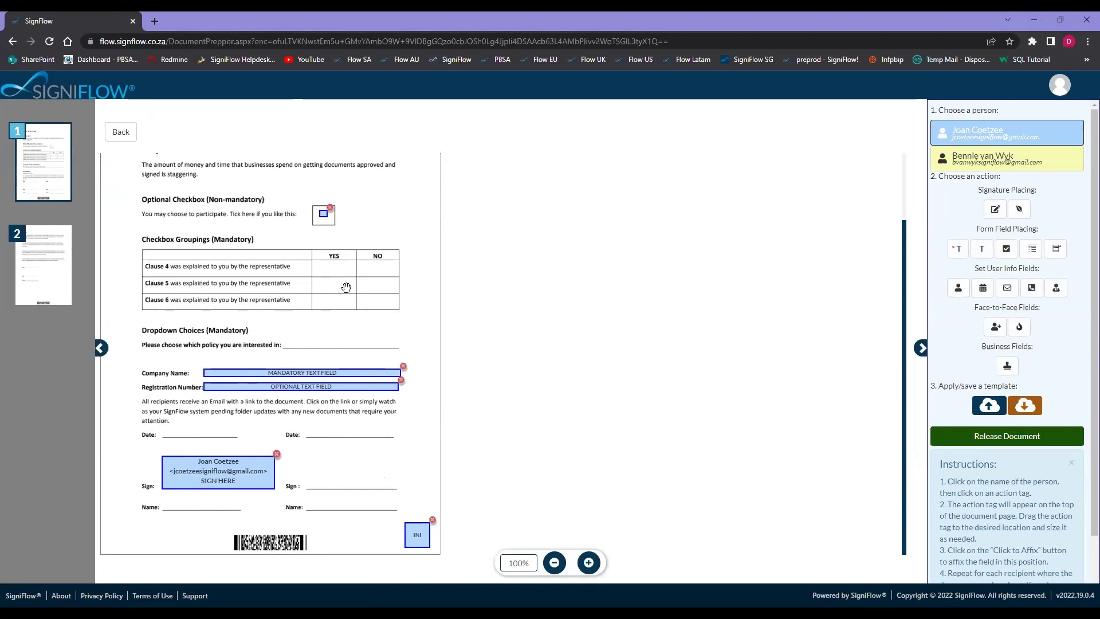
click(1033, 250)
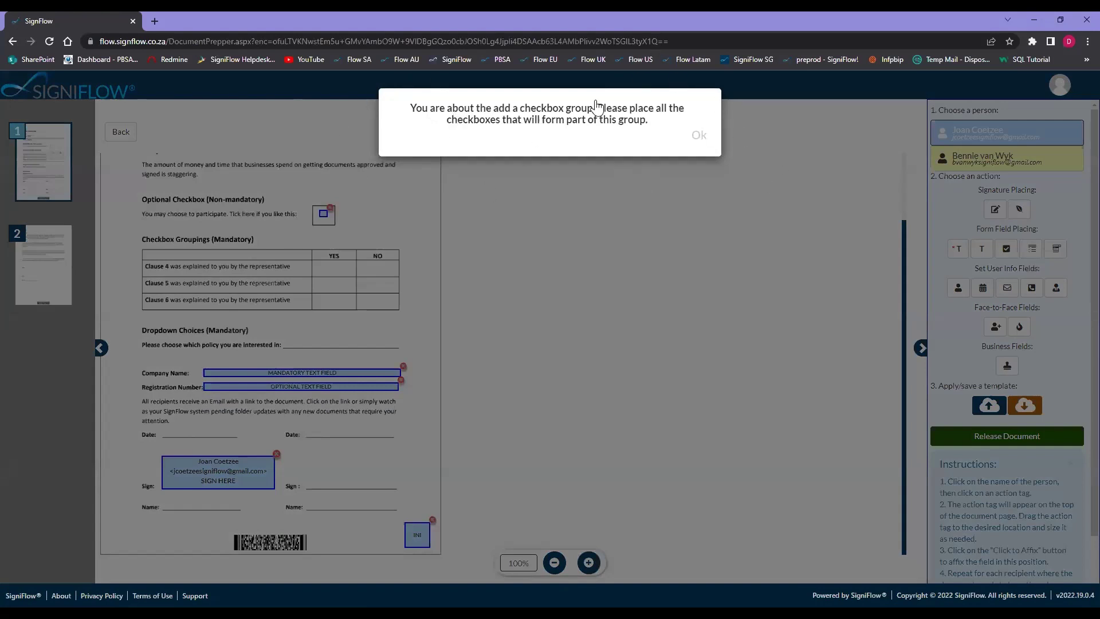
click(698, 136)
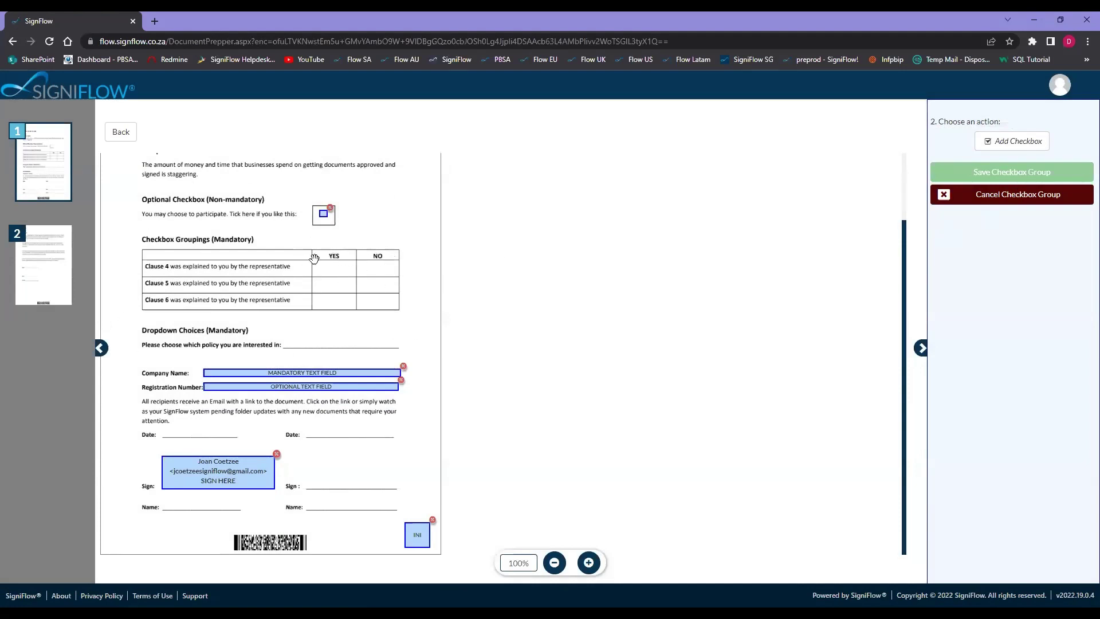
click(1014, 141)
drag(106, 162, 334, 317)
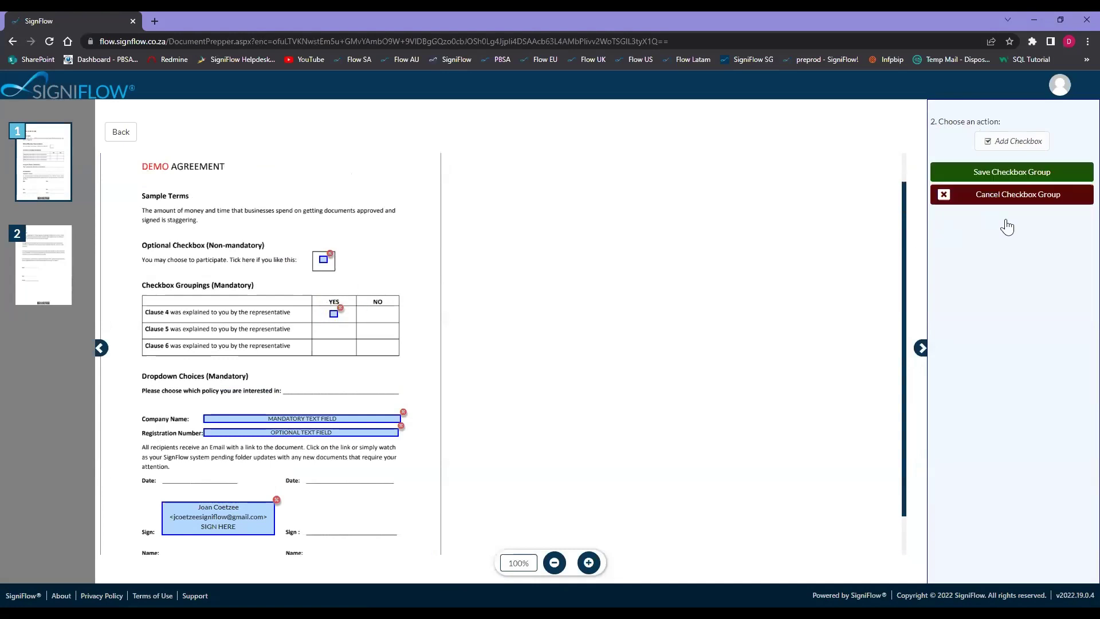
click(1010, 141)
drag(106, 158, 379, 351)
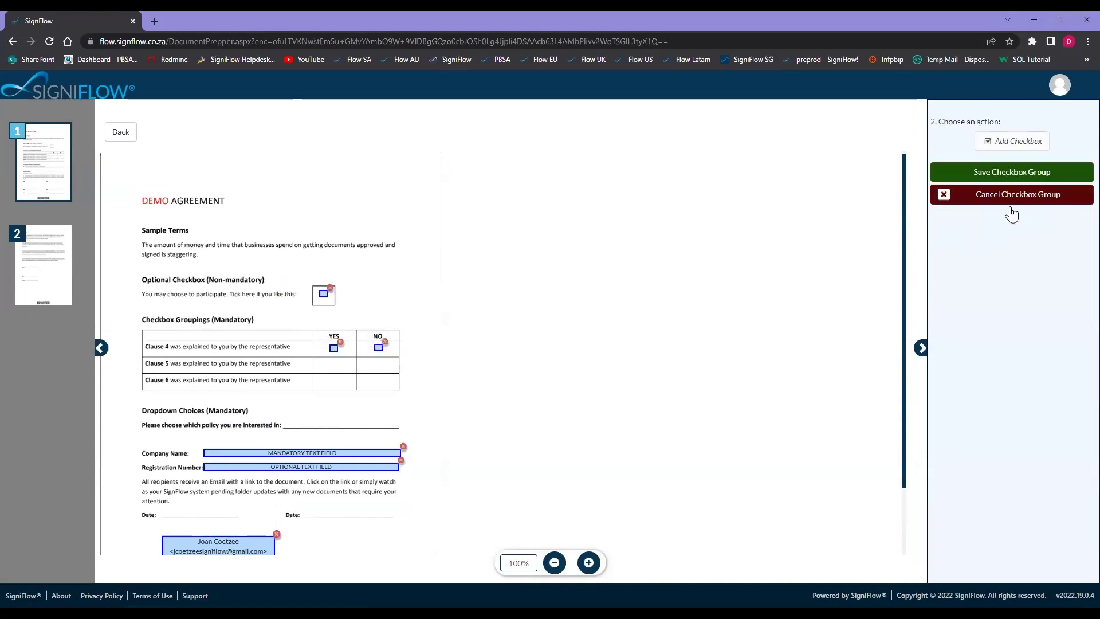
Step: Save the checkbox group with a minimum of 1 and a maximum of 1 checkbox to be checked
click(1003, 173)
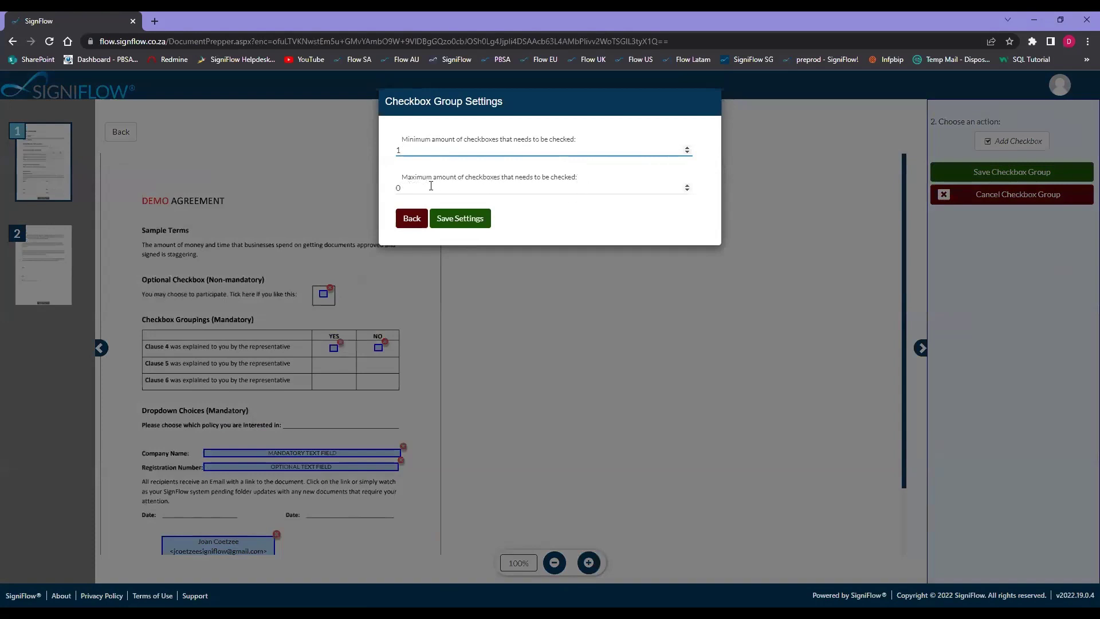
key(Tab)
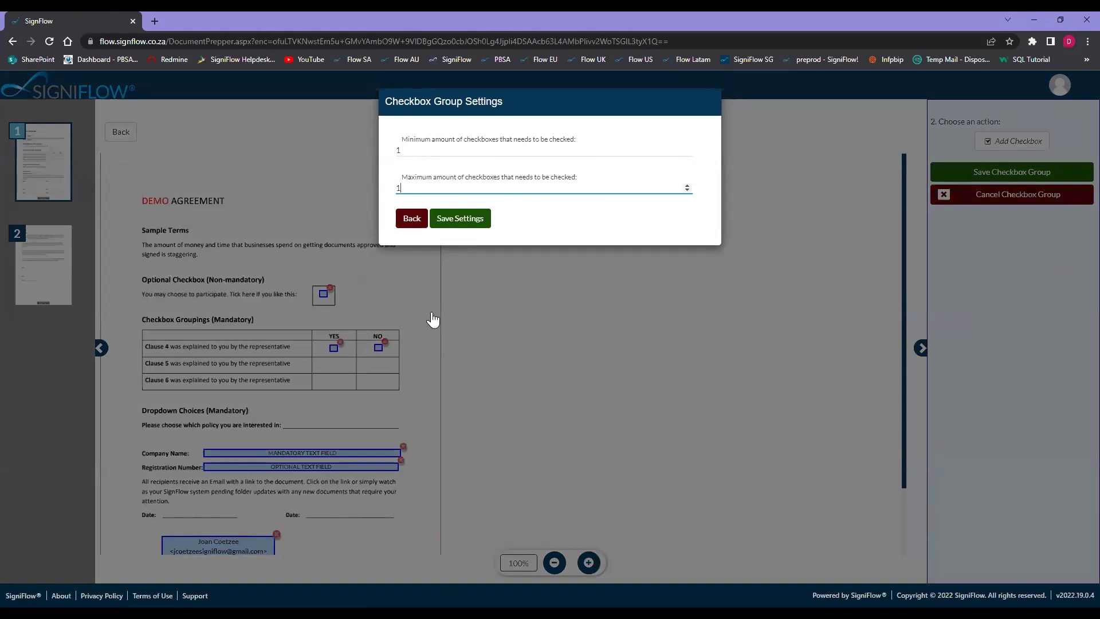
click(484, 223)
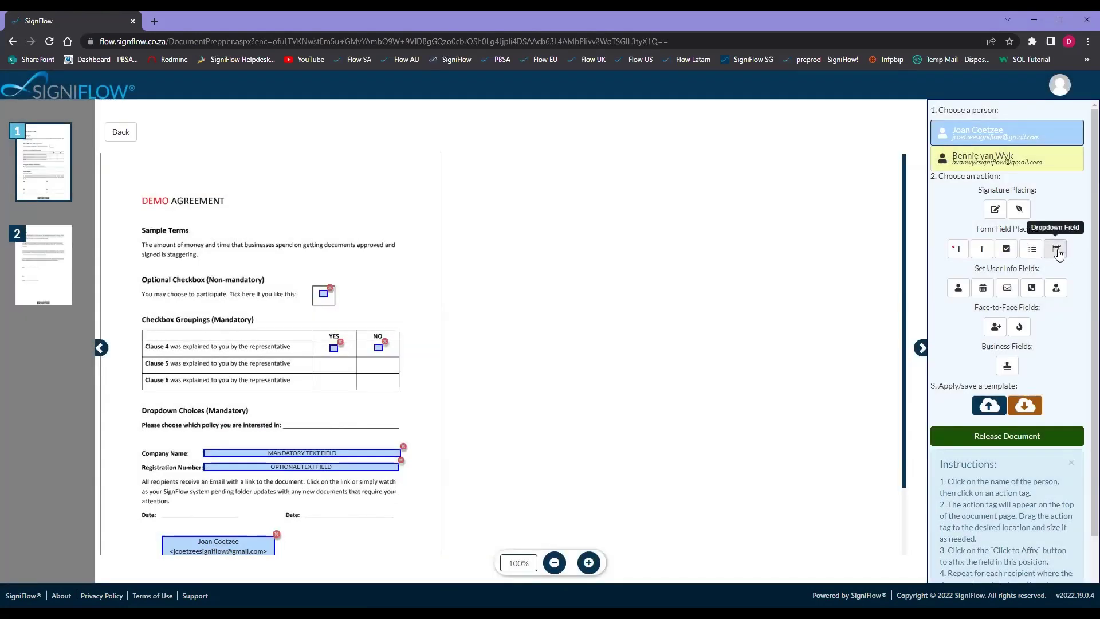
Step: Position a dropdown field for the first signer on the policy choice line and size it to the line
click(1057, 252)
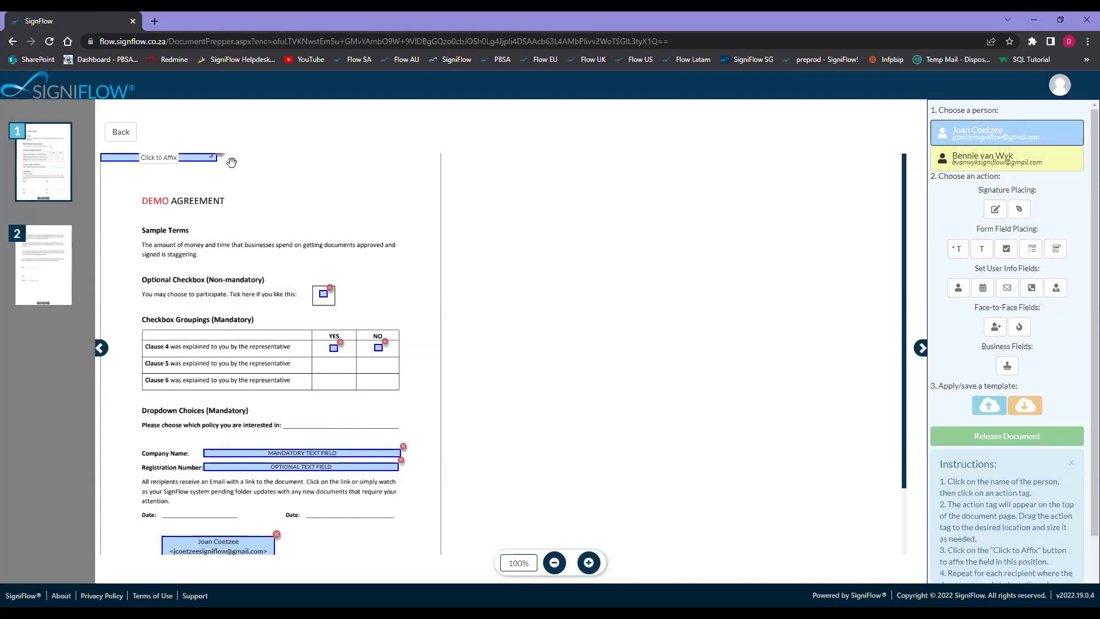
drag(192, 160, 372, 425)
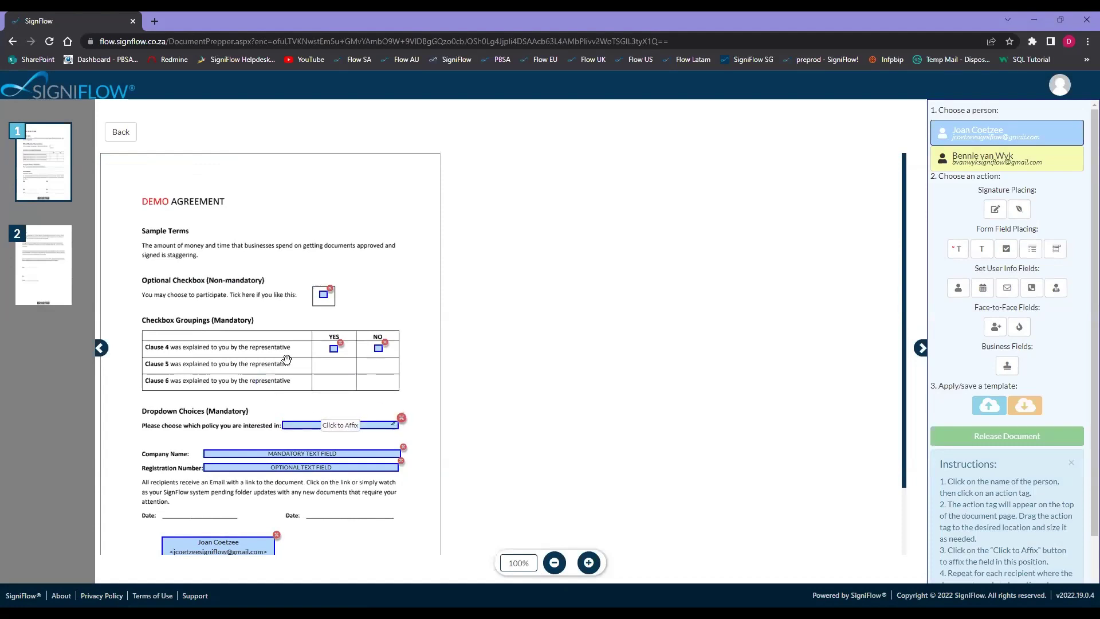
scroll(398, 367, down, 2)
mouse_move(393, 343)
mouse_down()
mouse_move(424, 346)
mouse_move(394, 344)
mouse_up()
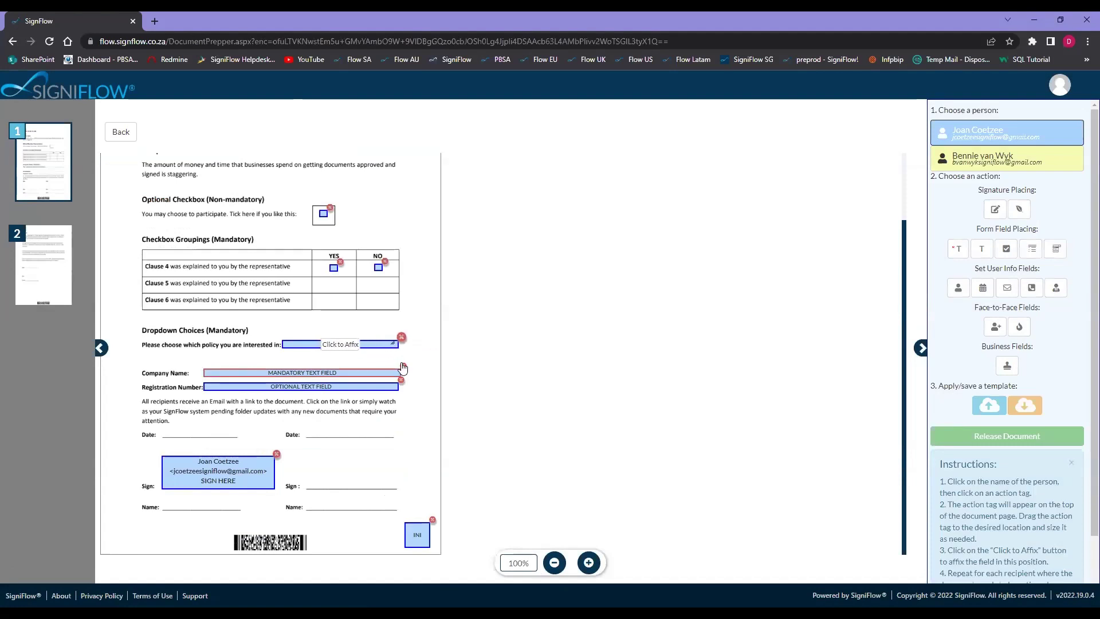
Step: Affix the dropdown field on the policy choice line and save it with the values Option 1, Option 2 and Option 3
click(349, 346)
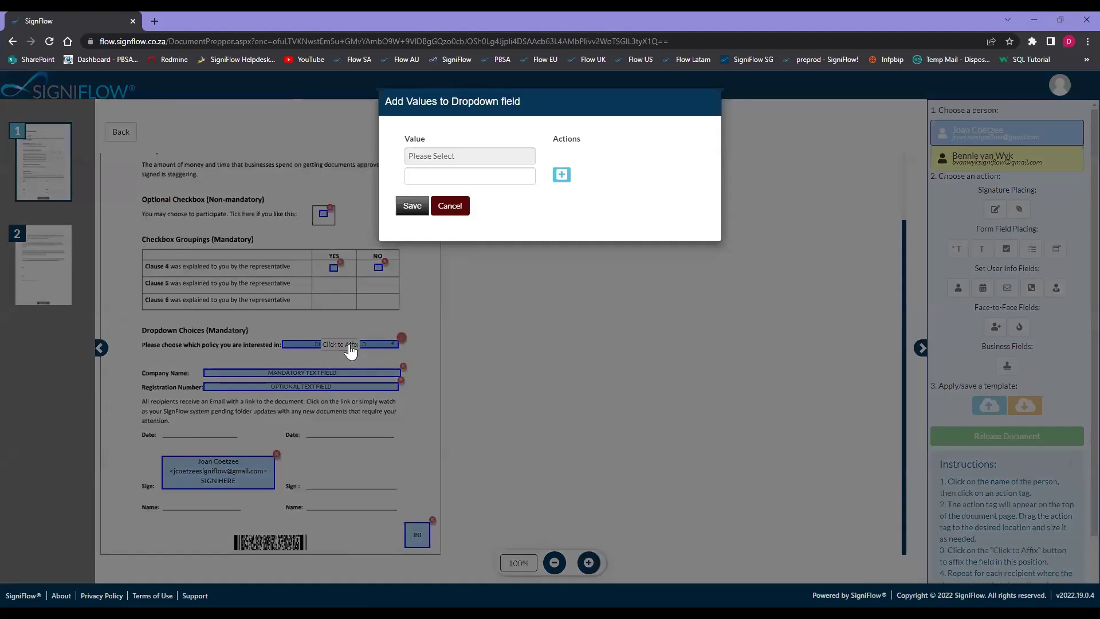
click(411, 174)
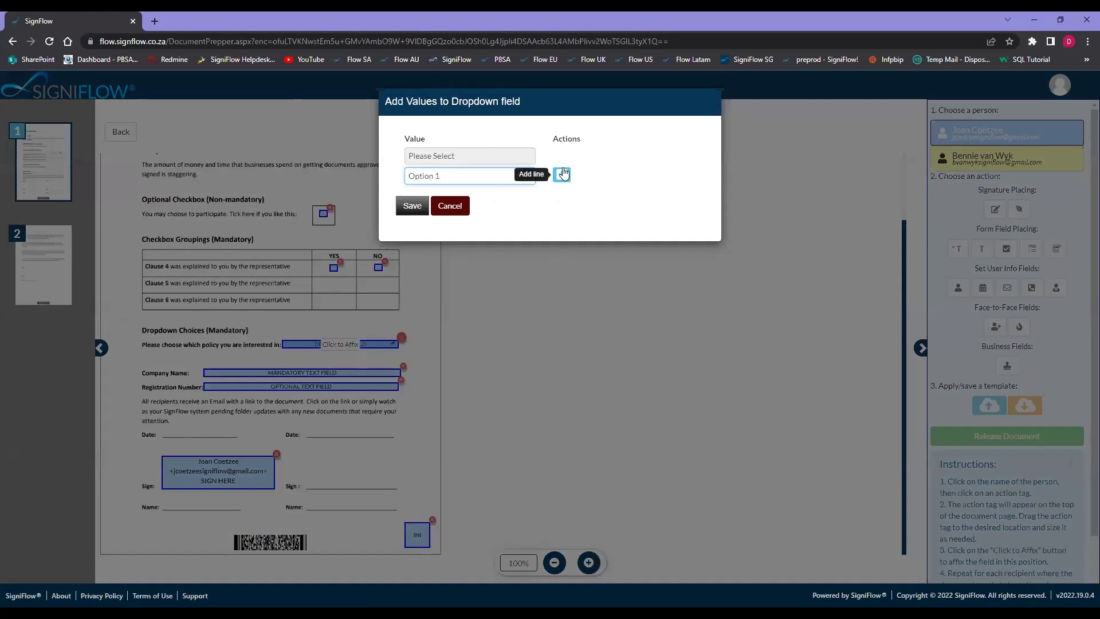
click(561, 174)
click(496, 194)
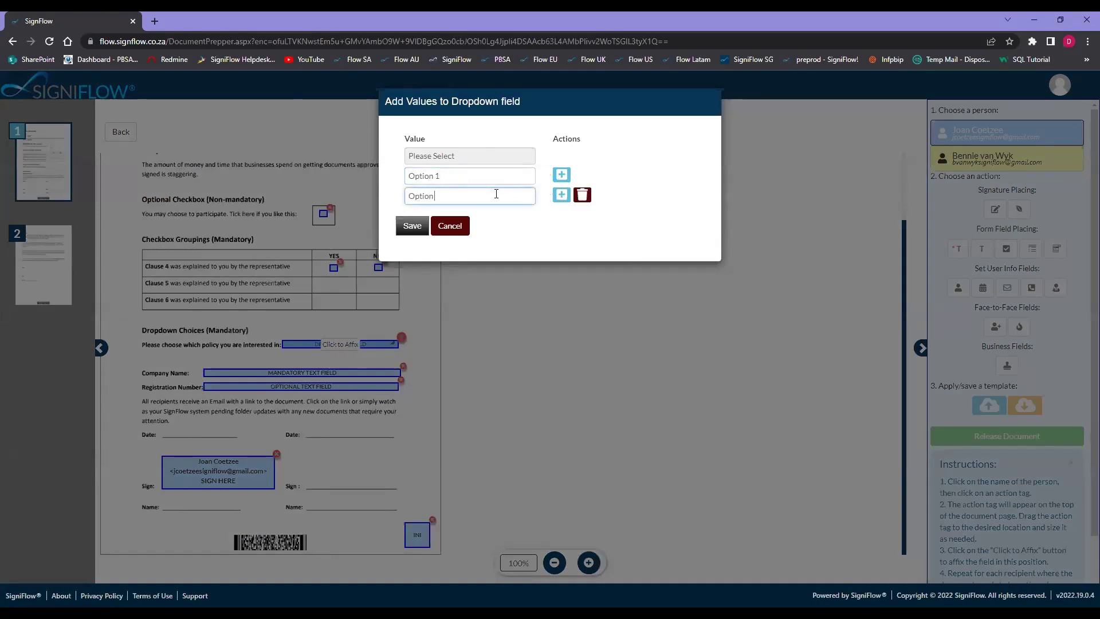
click(561, 195)
click(463, 215)
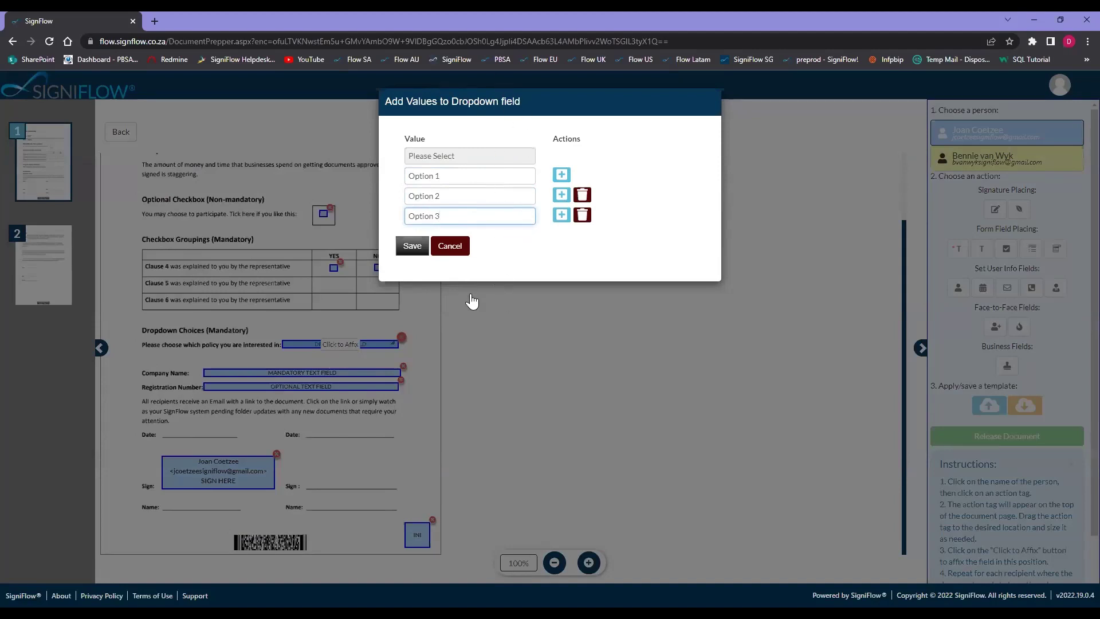
click(412, 246)
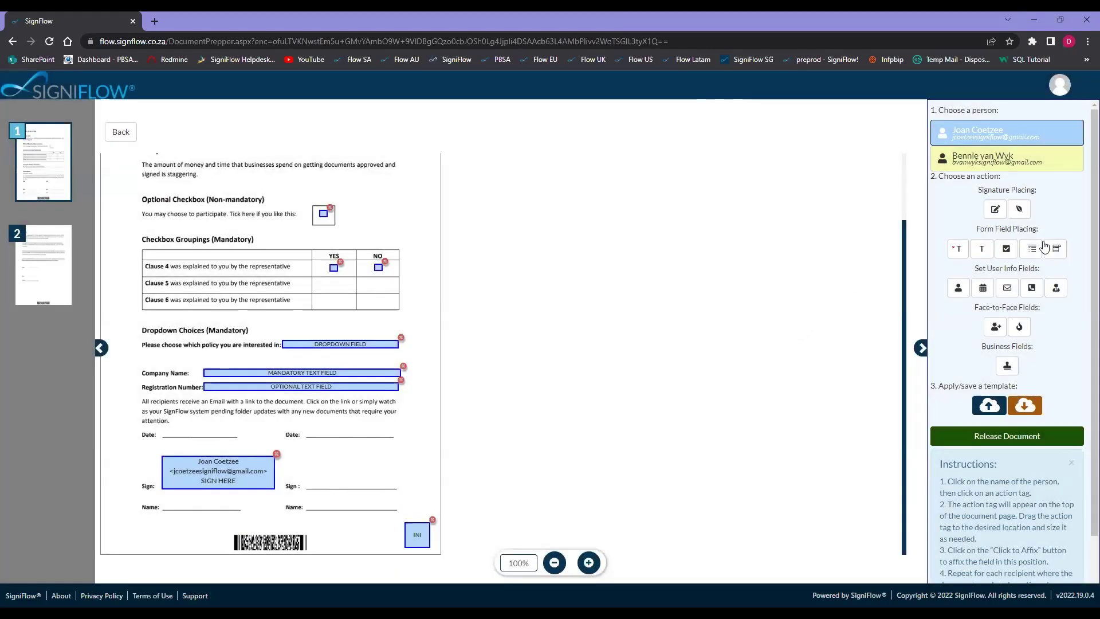
Step: Affix a name and surname field for the first signer on the first Name line
scroll(1044, 246, down, 2)
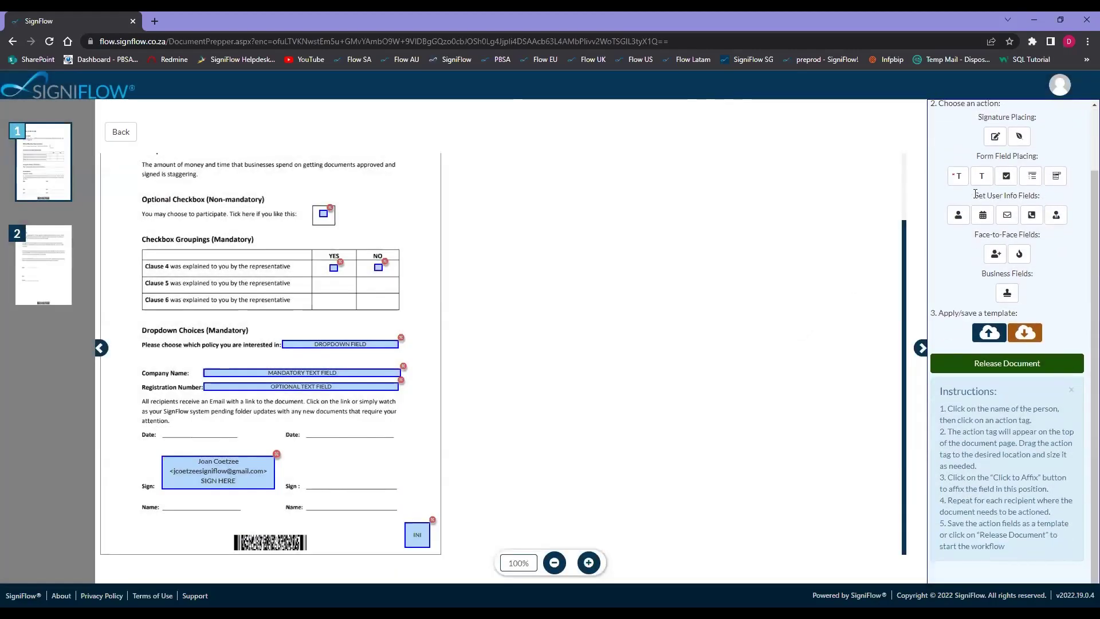
drag(975, 194, 1043, 201)
click(1046, 201)
click(957, 215)
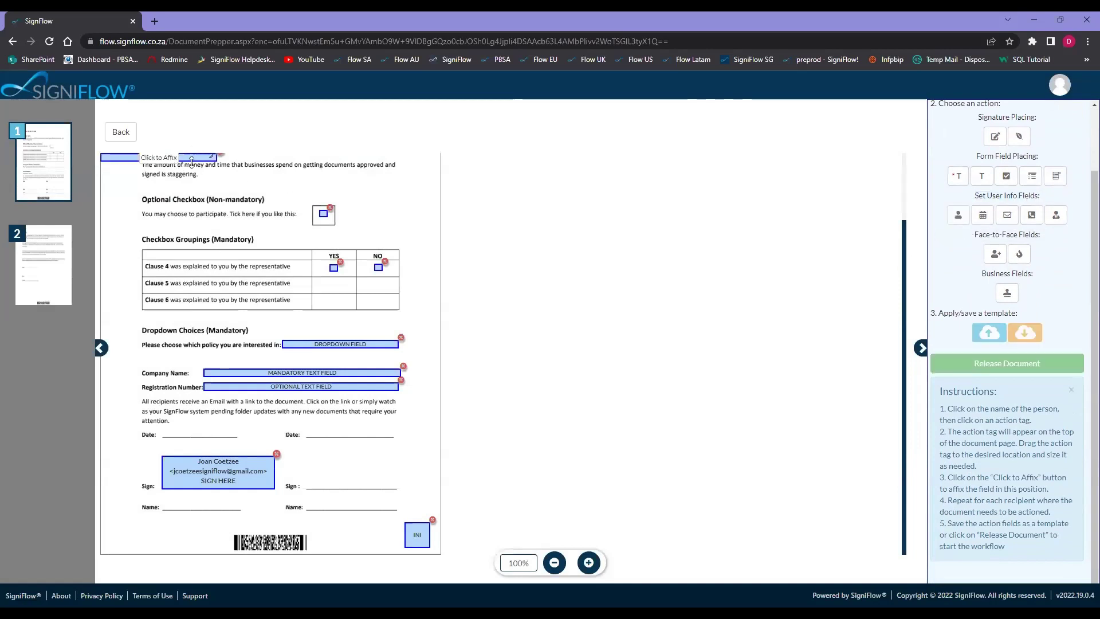
mouse_move(192, 162)
mouse_down()
mouse_move(248, 530)
mouse_move(158, 137)
mouse_move(252, 530)
mouse_move(254, 501)
mouse_up()
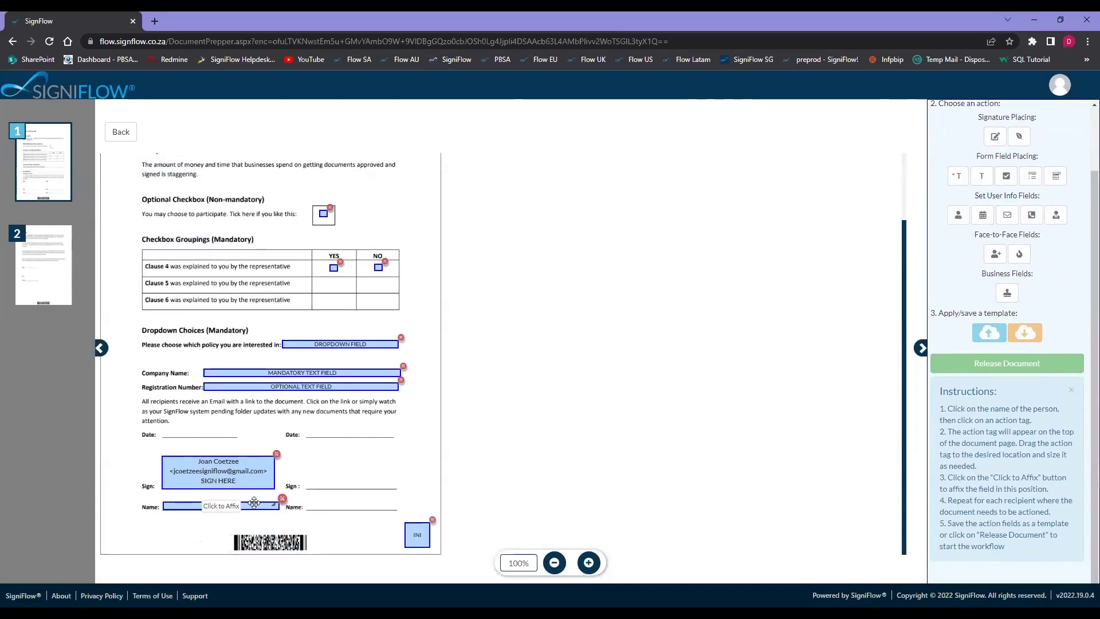
click(221, 505)
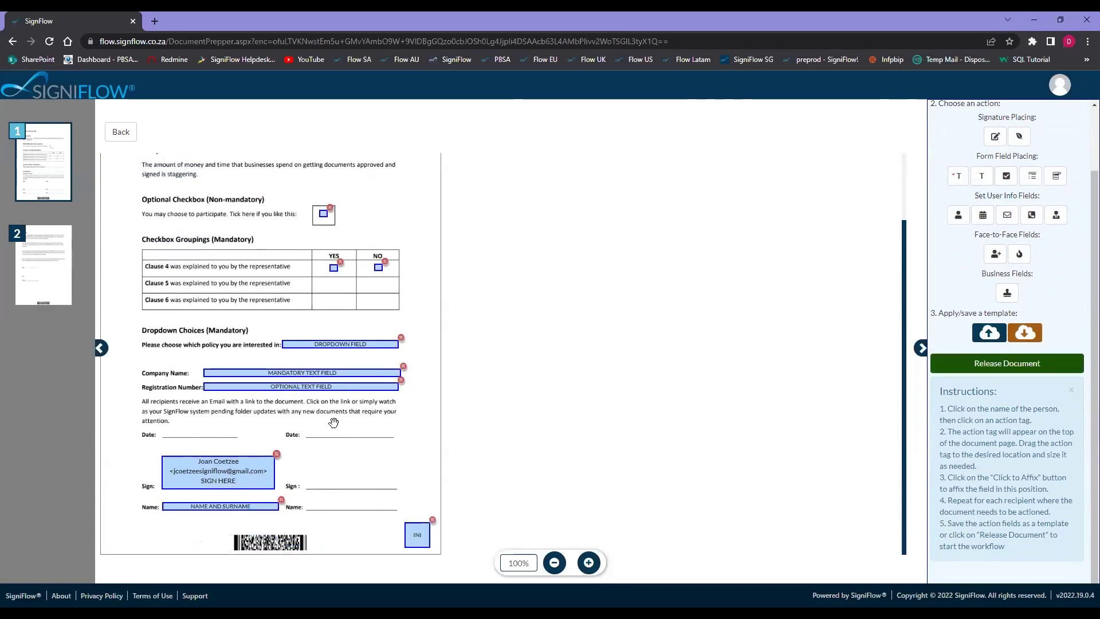
Step: Position a date field for the first signer on the first Date line
click(982, 215)
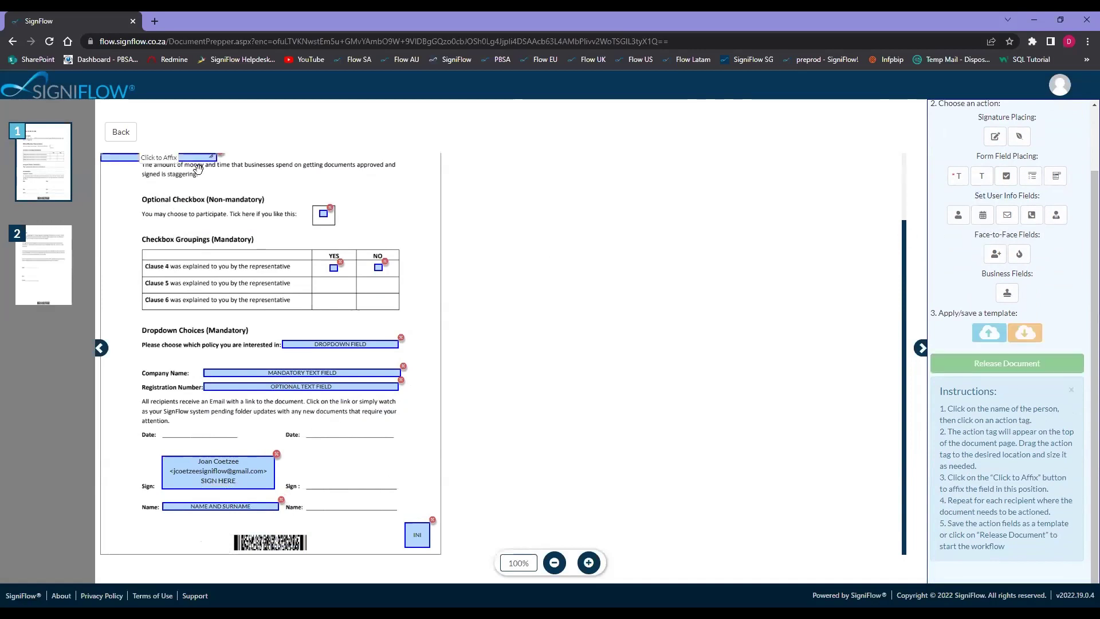
drag(196, 159, 259, 469)
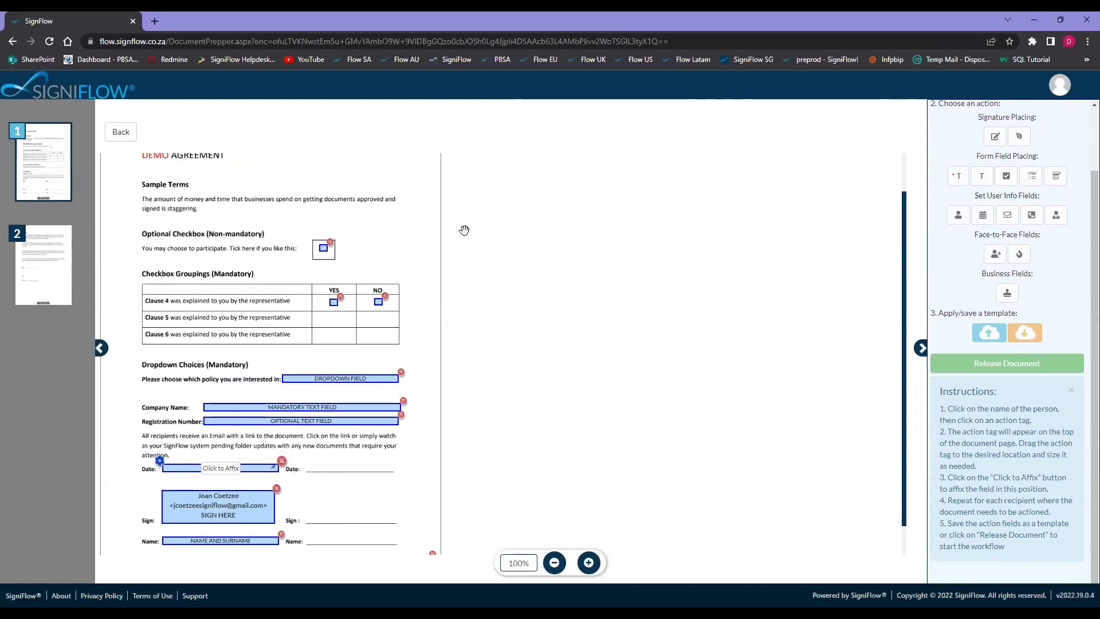
scroll(184, 297, down, 1)
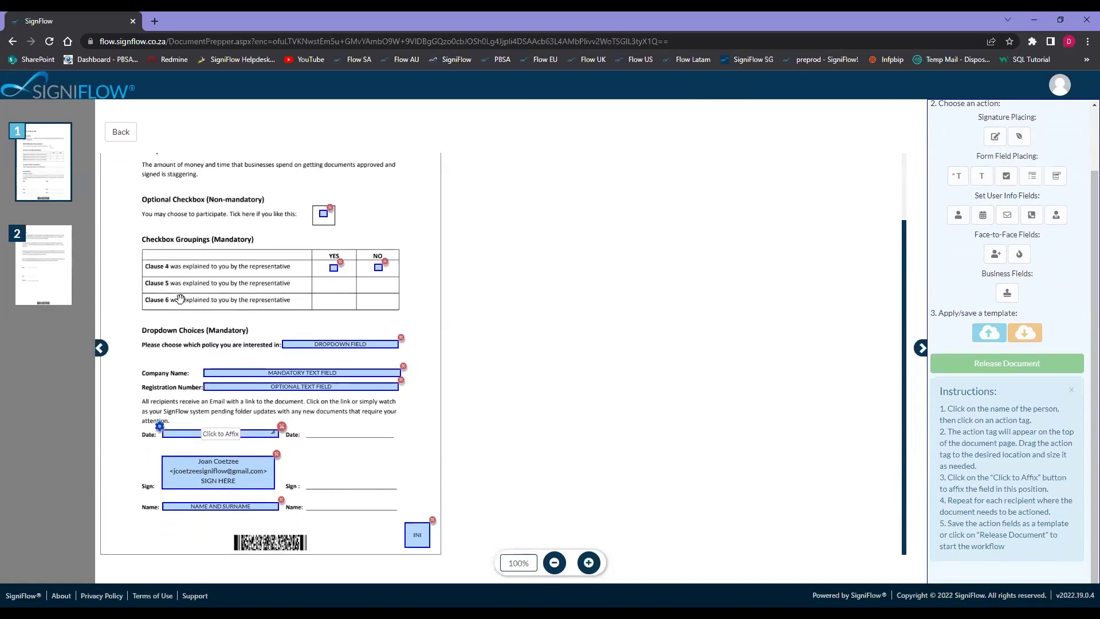
Step: Examine the date field's available formats and the Create Custom Format settings, leaving without saving
click(159, 427)
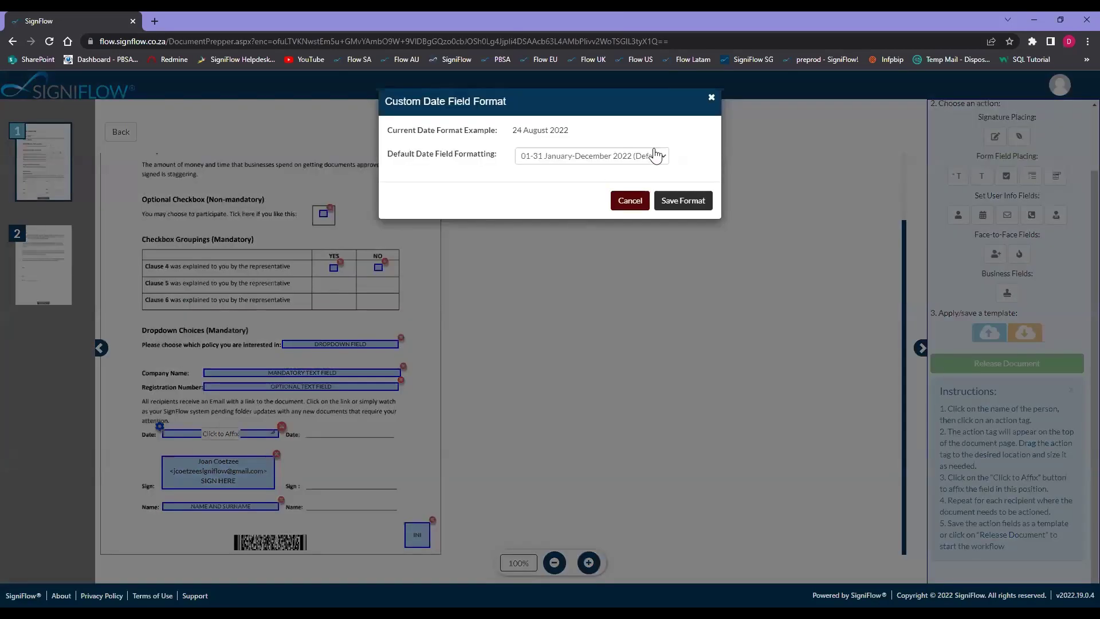
click(664, 158)
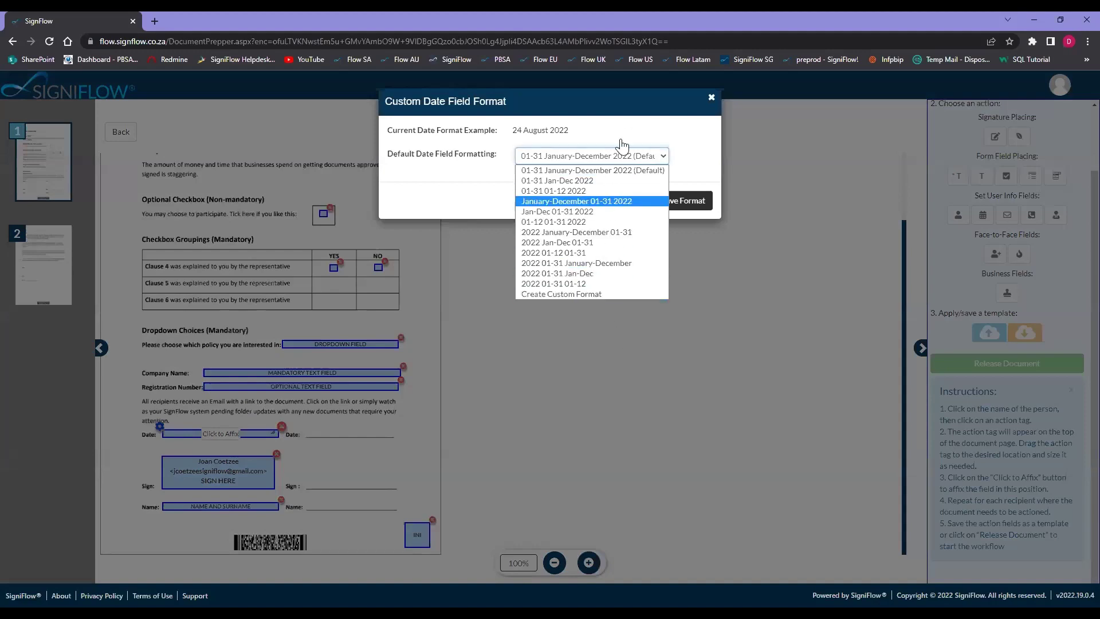
click(694, 179)
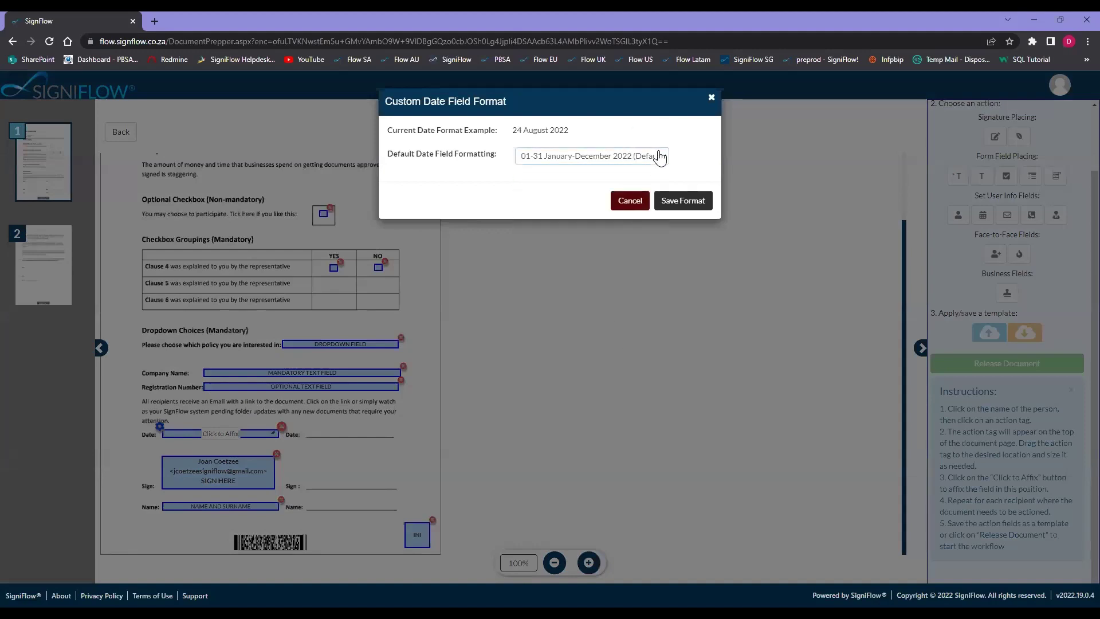
click(660, 157)
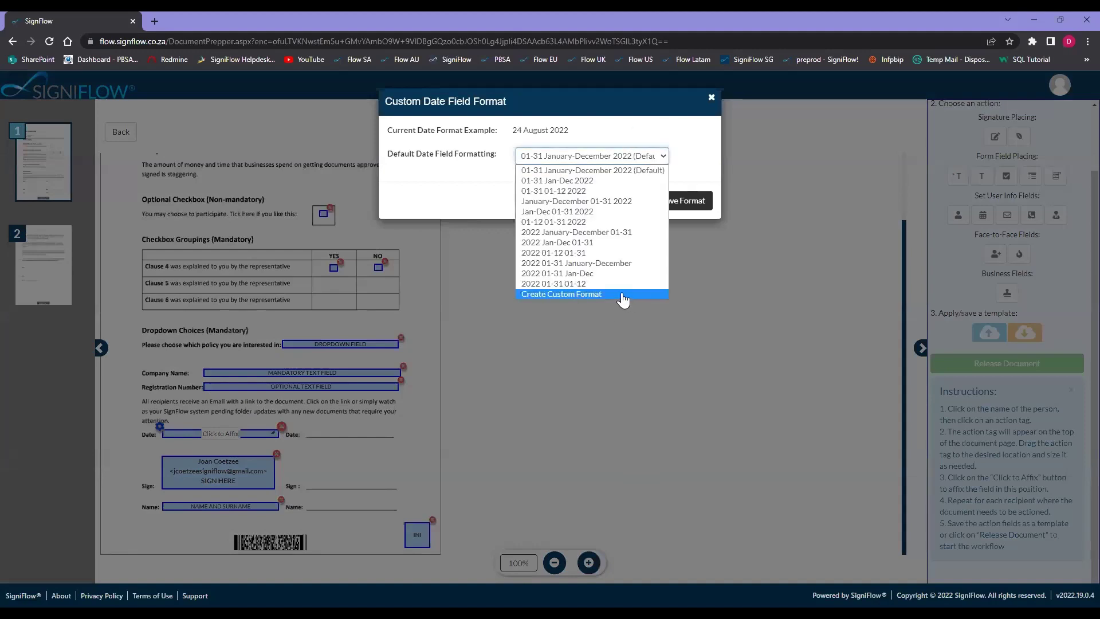
click(576, 299)
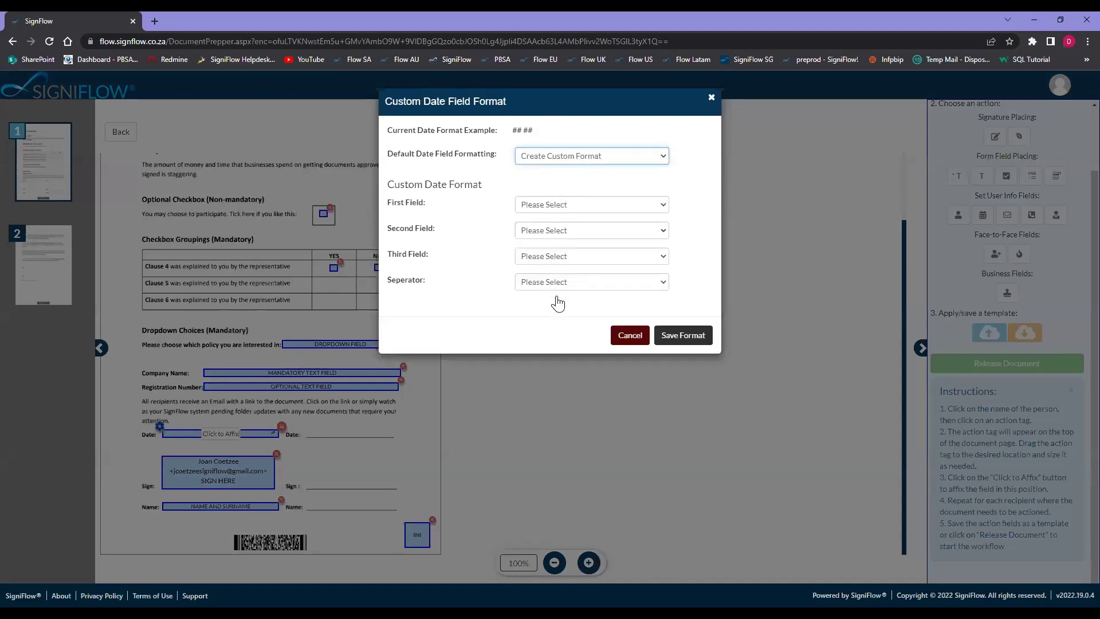
click(630, 335)
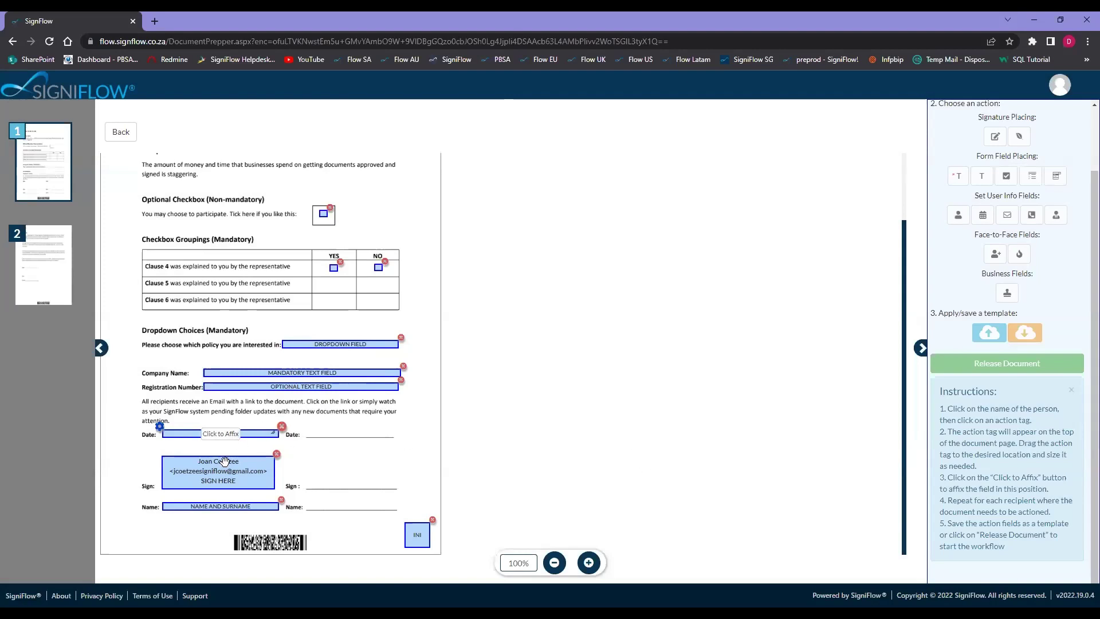
Step: Affix the first signer's date field and an email address field directly beneath it, above the signature box
click(221, 433)
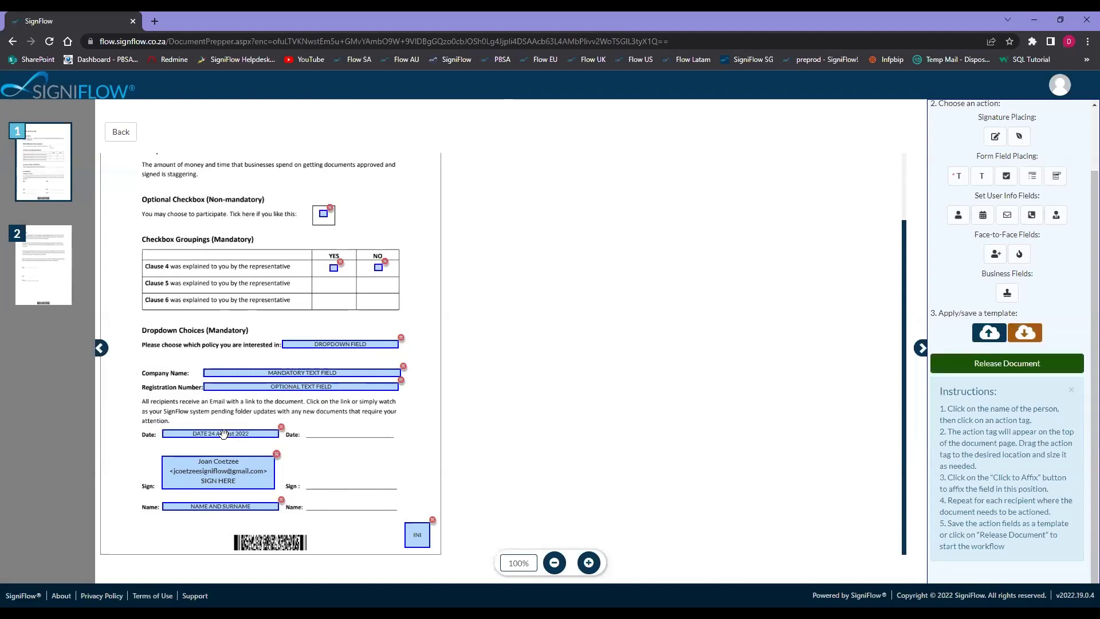
click(1007, 217)
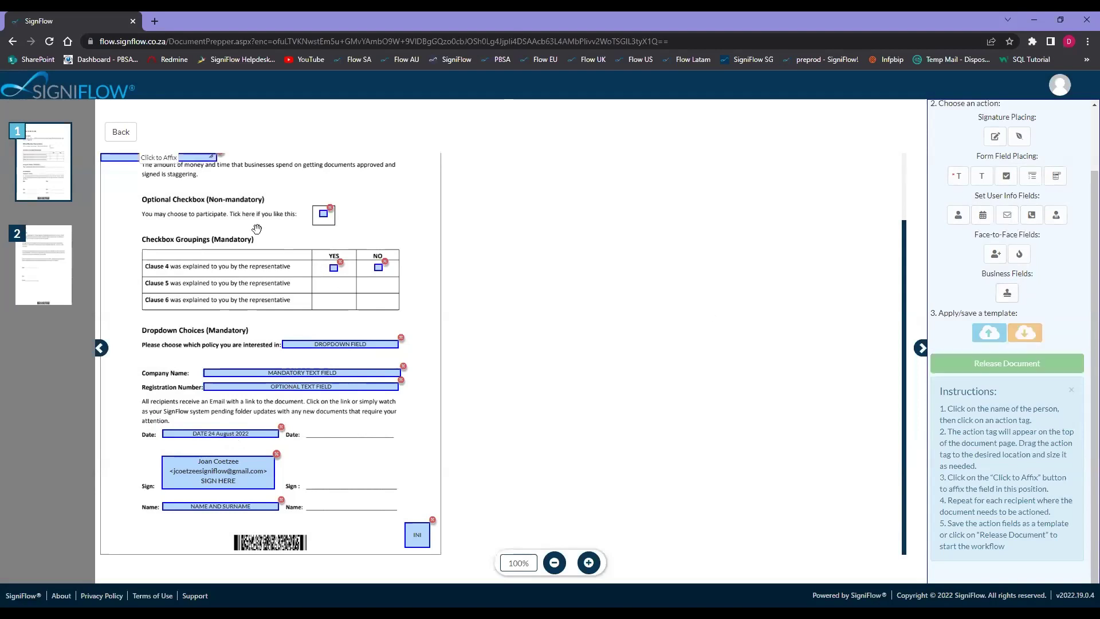
drag(189, 157, 251, 492)
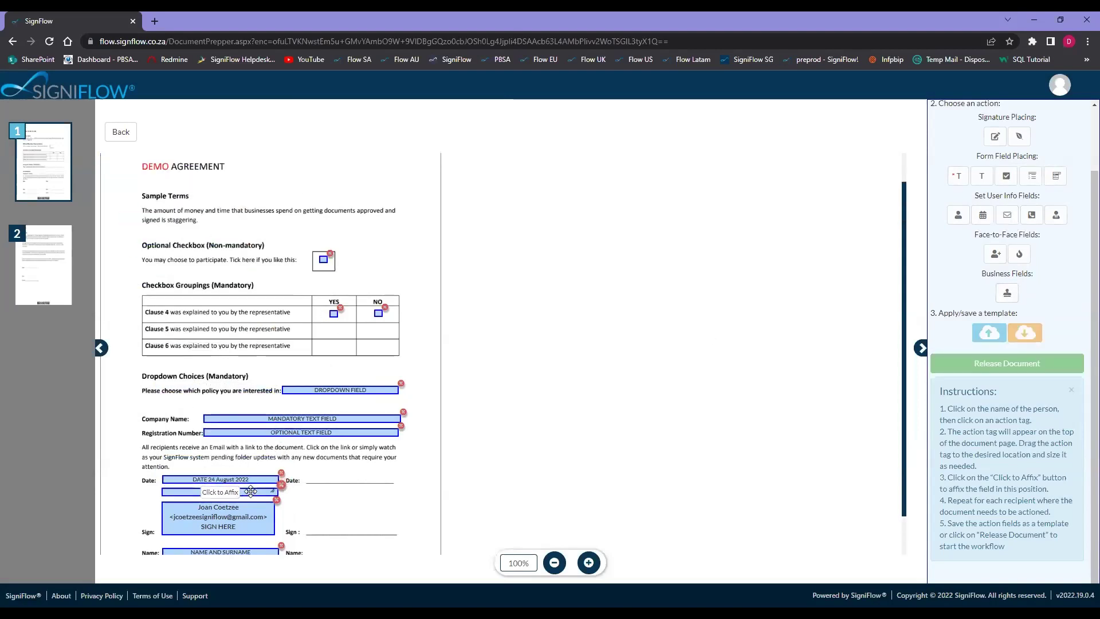
click(220, 491)
scroll(254, 279, down, 1)
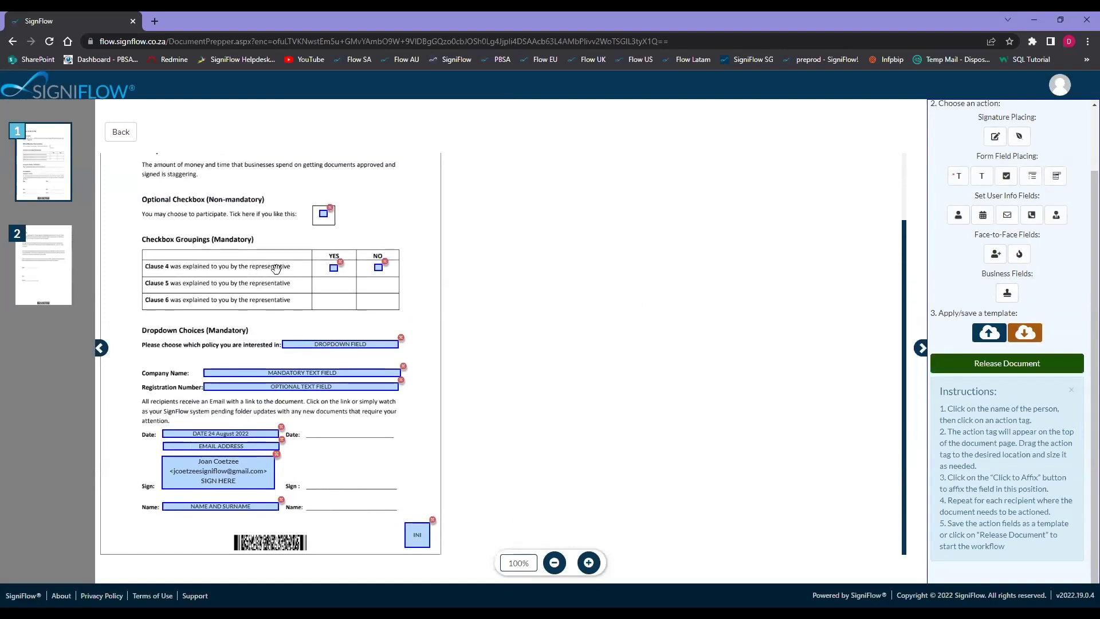
Step: Affix a contact number field below the first signer's signature and a designation field below the name and surname field
click(1029, 218)
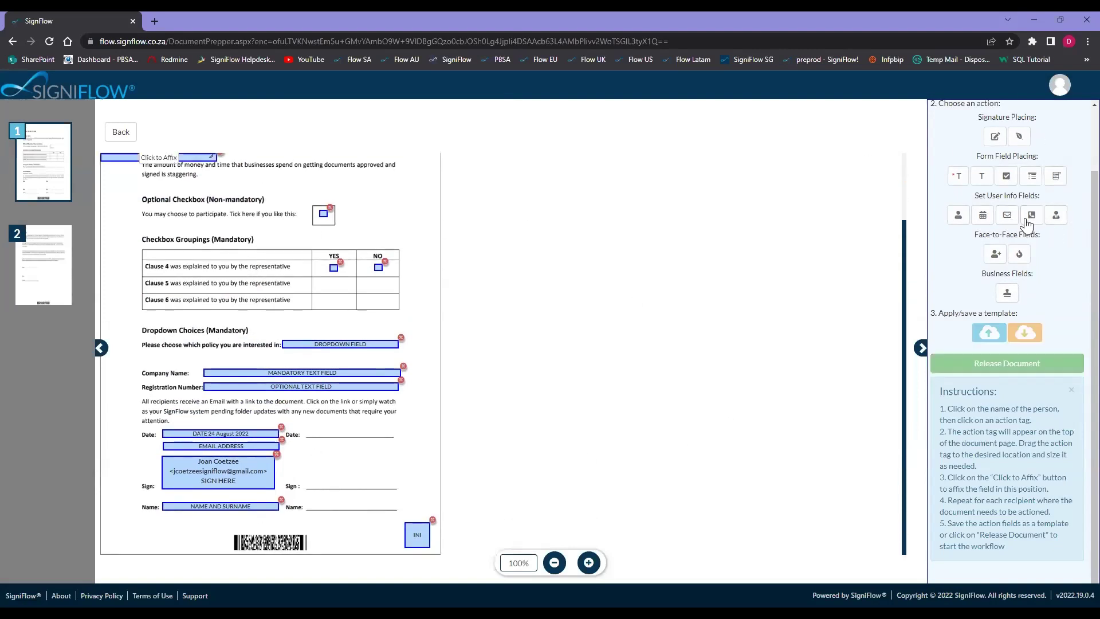
drag(189, 156, 250, 496)
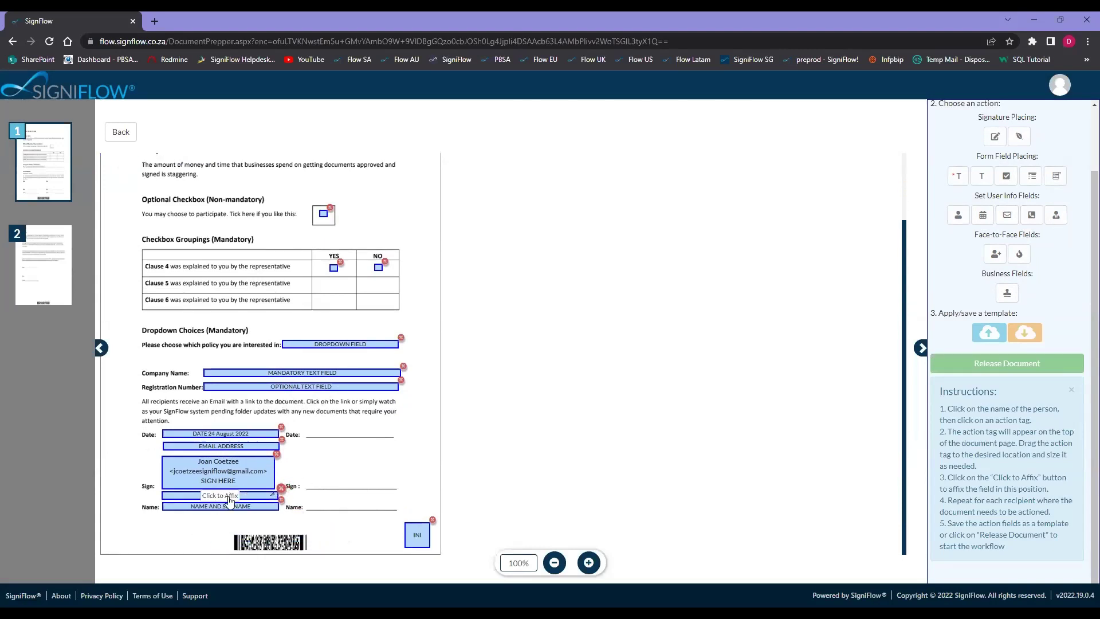
click(230, 497)
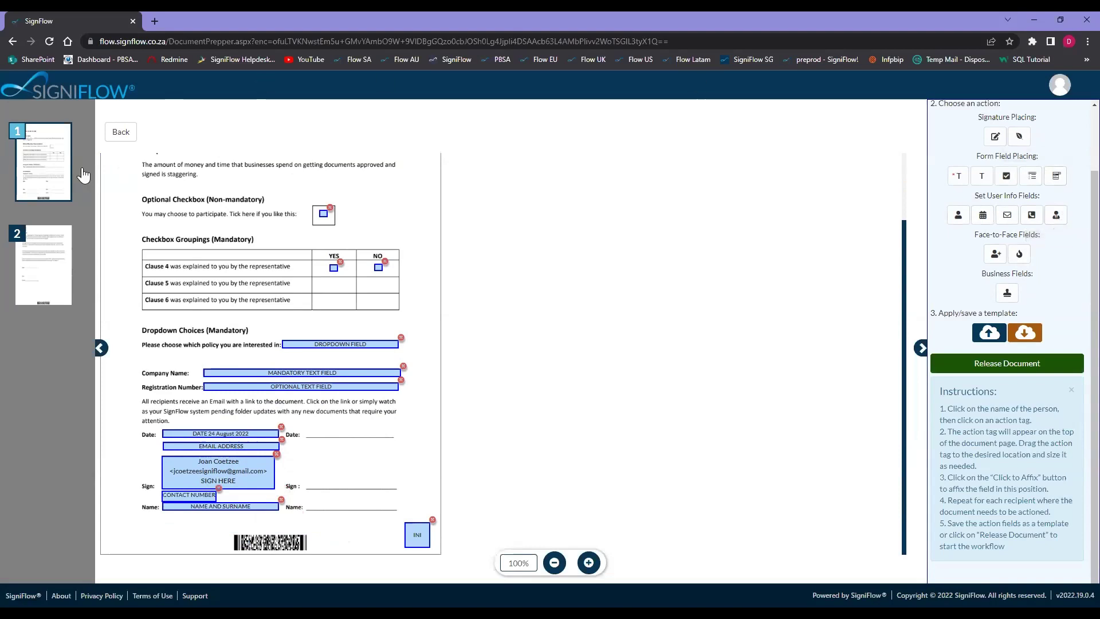
click(1056, 215)
drag(186, 158, 247, 515)
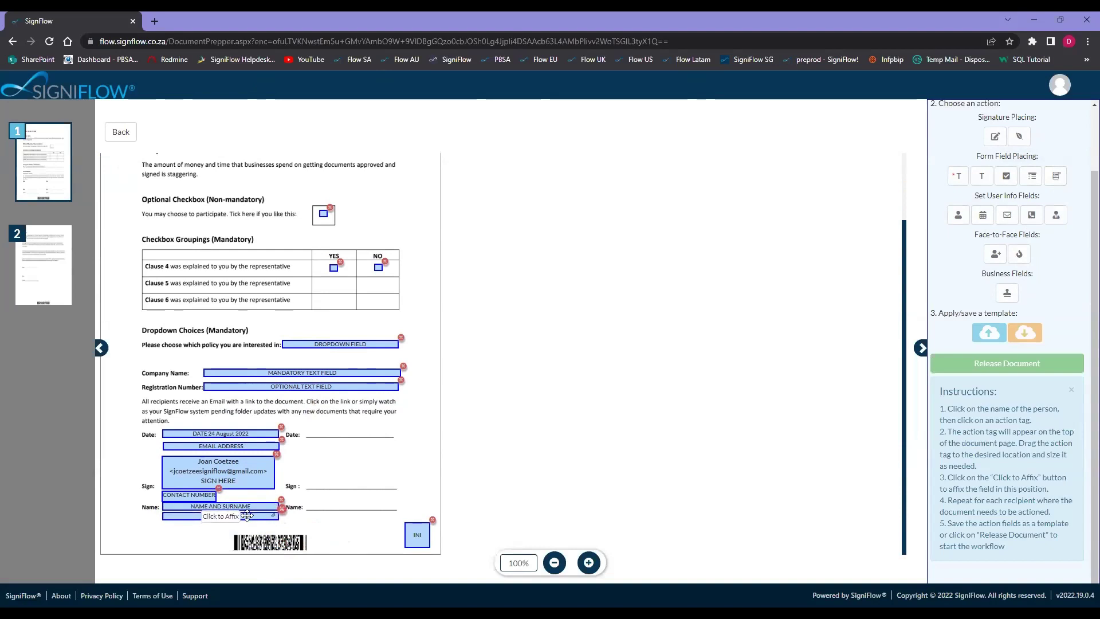
click(227, 517)
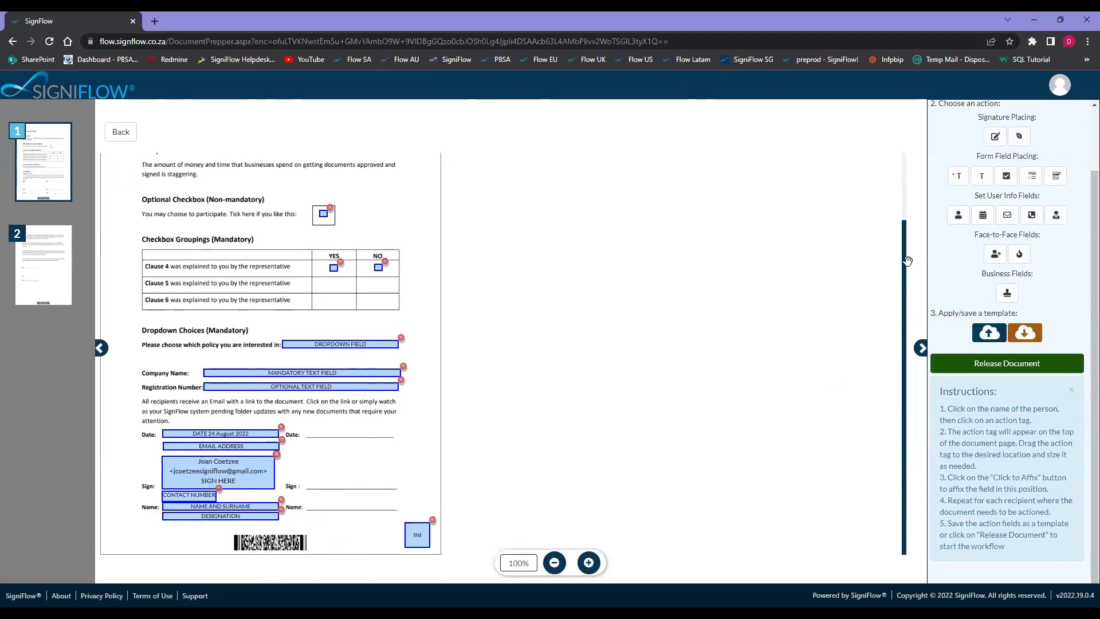
Step: Affix a signature field for the second signer on the second Sign line
scroll(980, 298, up, 2)
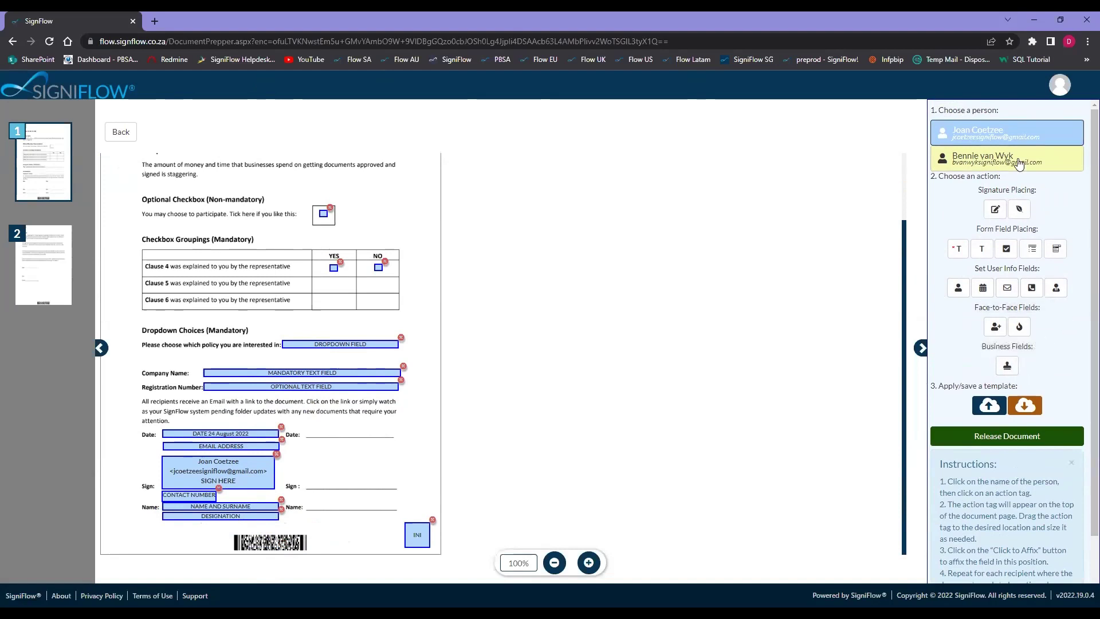
click(984, 159)
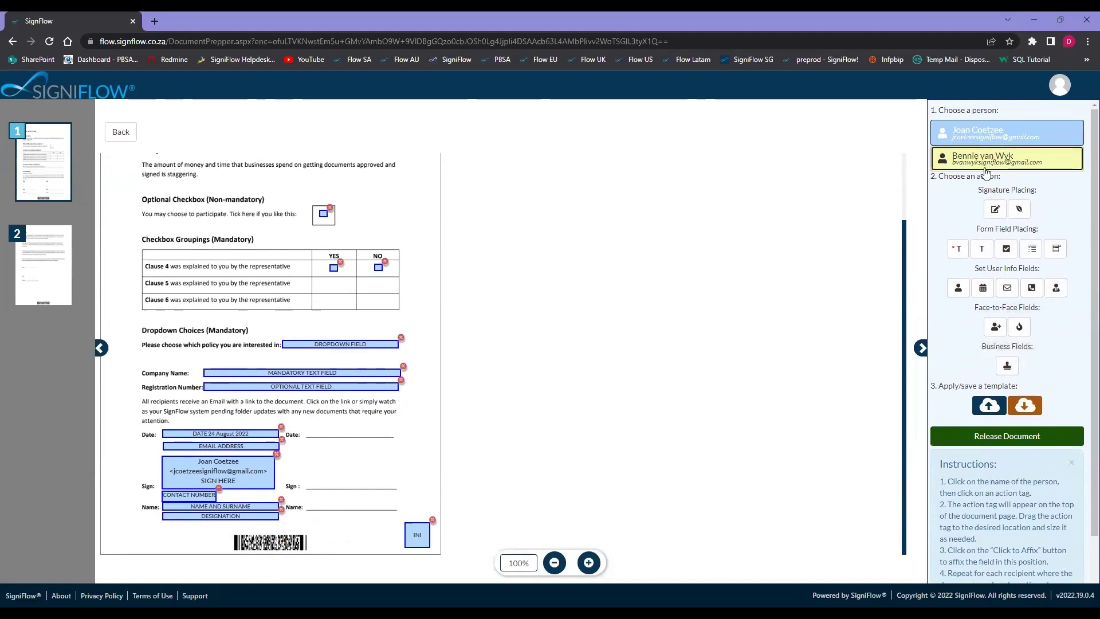
click(995, 209)
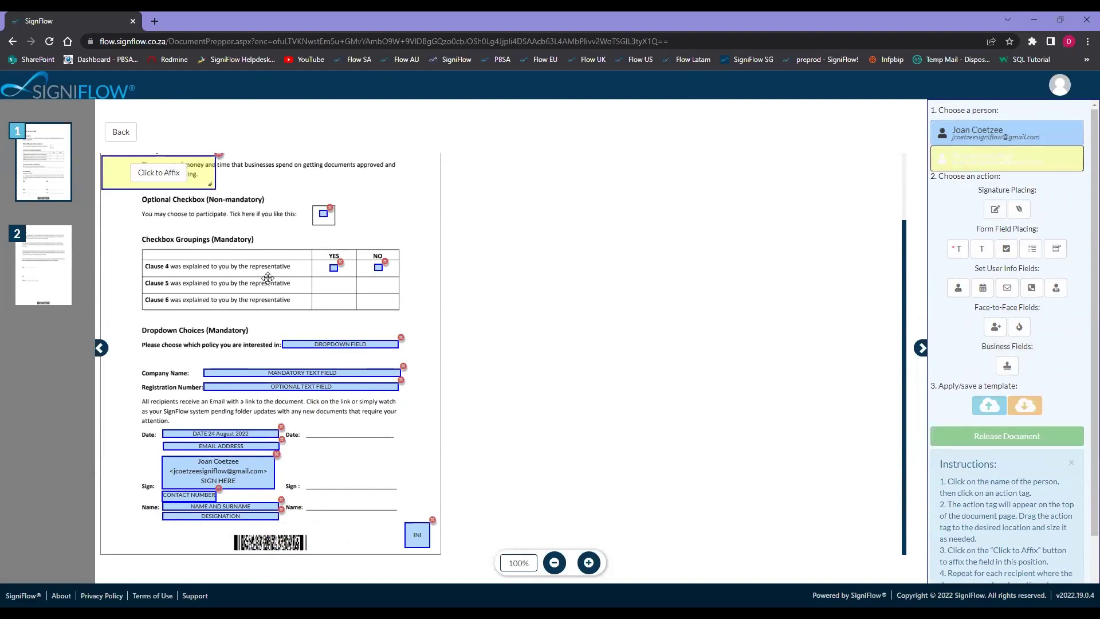
mouse_move(185, 165)
mouse_down()
mouse_move(422, 450)
mouse_move(412, 465)
mouse_up()
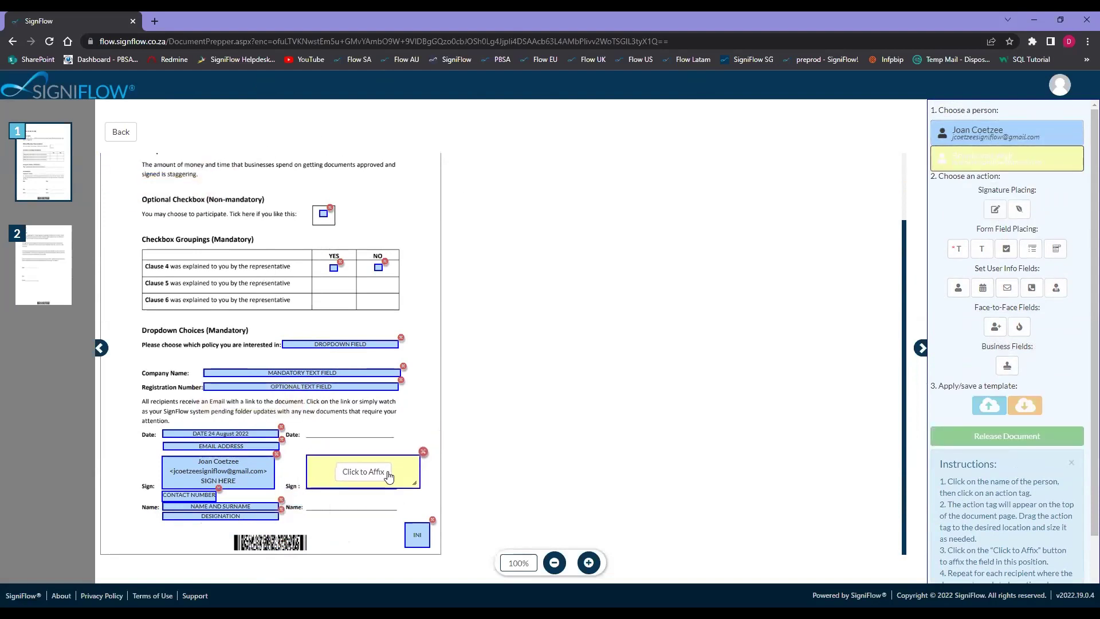
click(363, 471)
Step: Affix a name and surname field and a date field for the second signer on the second Name and Date lines
click(958, 287)
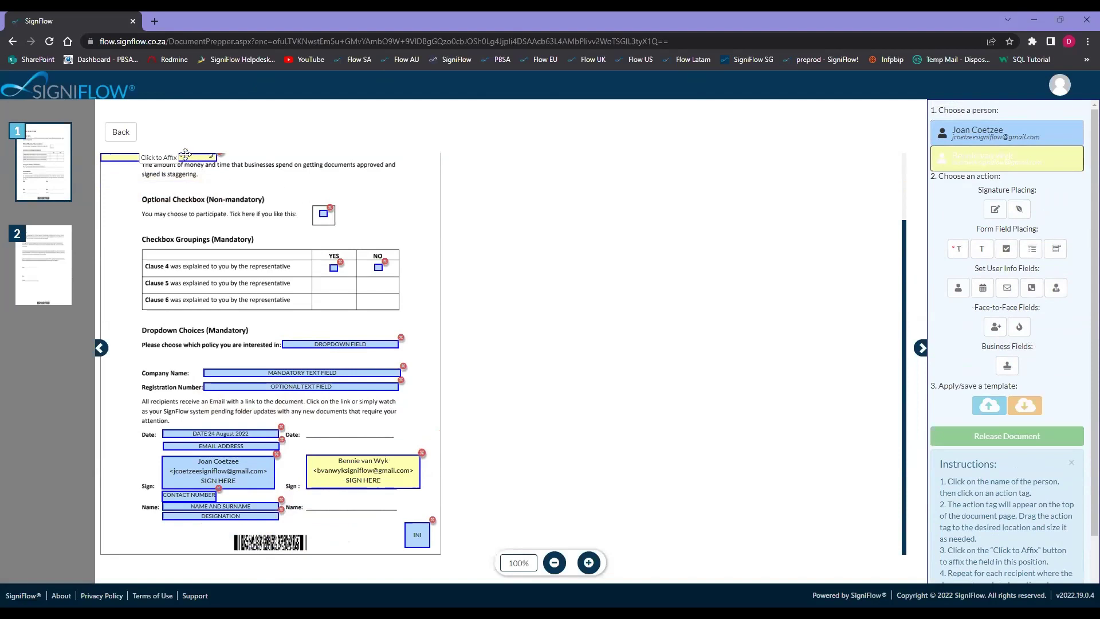
mouse_move(189, 157)
mouse_down()
mouse_move(425, 519)
mouse_move(427, 504)
mouse_move(389, 506)
mouse_up()
click(370, 507)
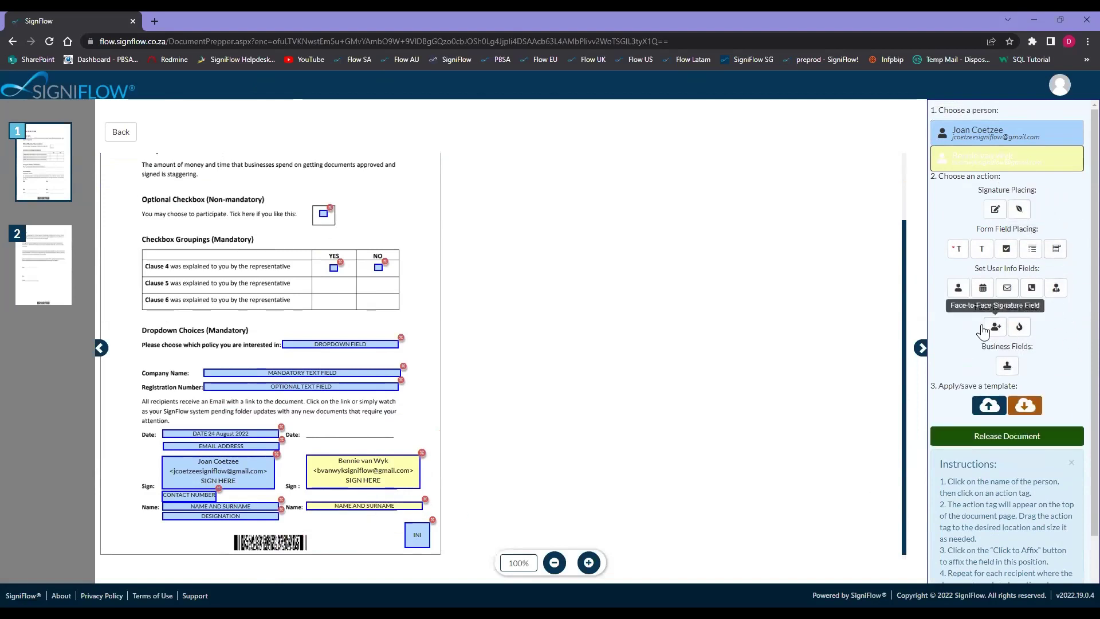
click(983, 288)
drag(196, 158, 402, 468)
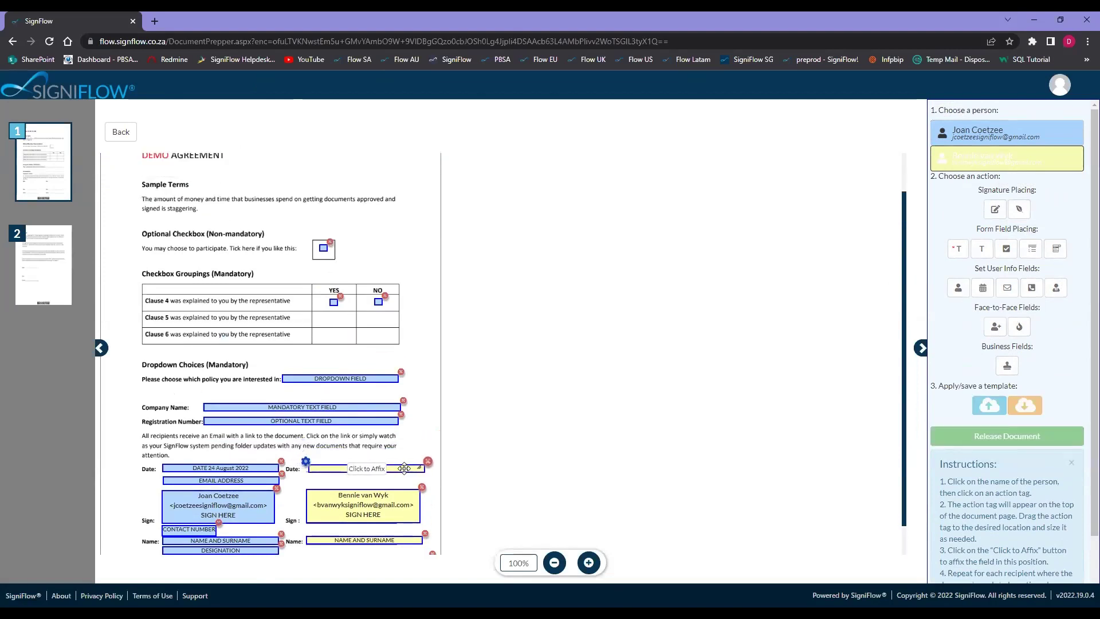
click(367, 469)
scroll(374, 374, down, 1)
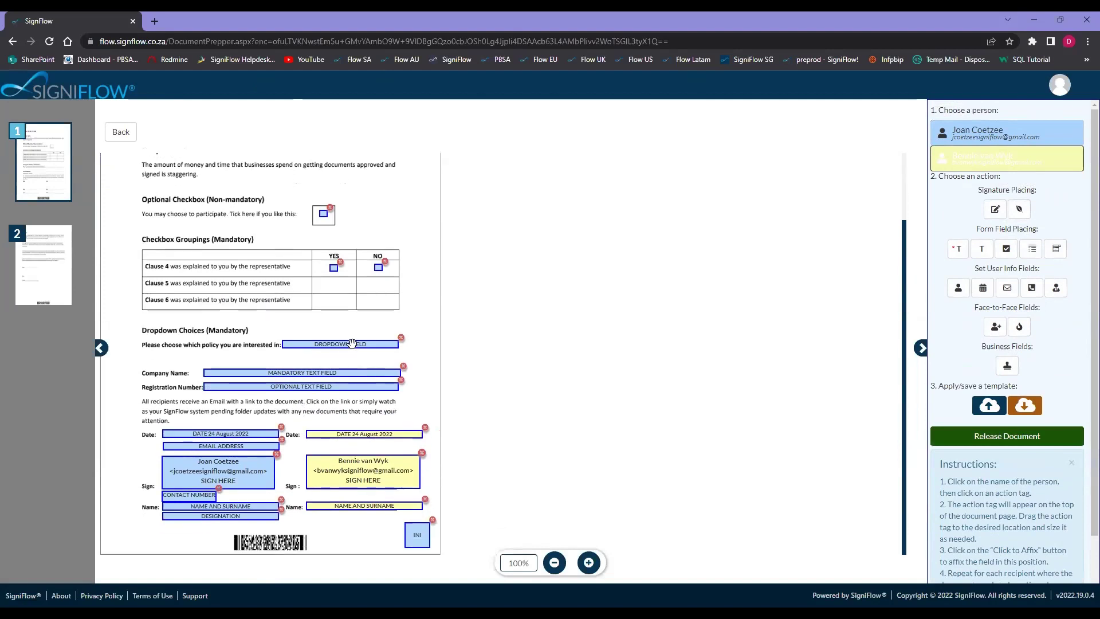
Step: Release the prepared Demo Agreement into its workflow without saving the field layout as a template
click(1009, 438)
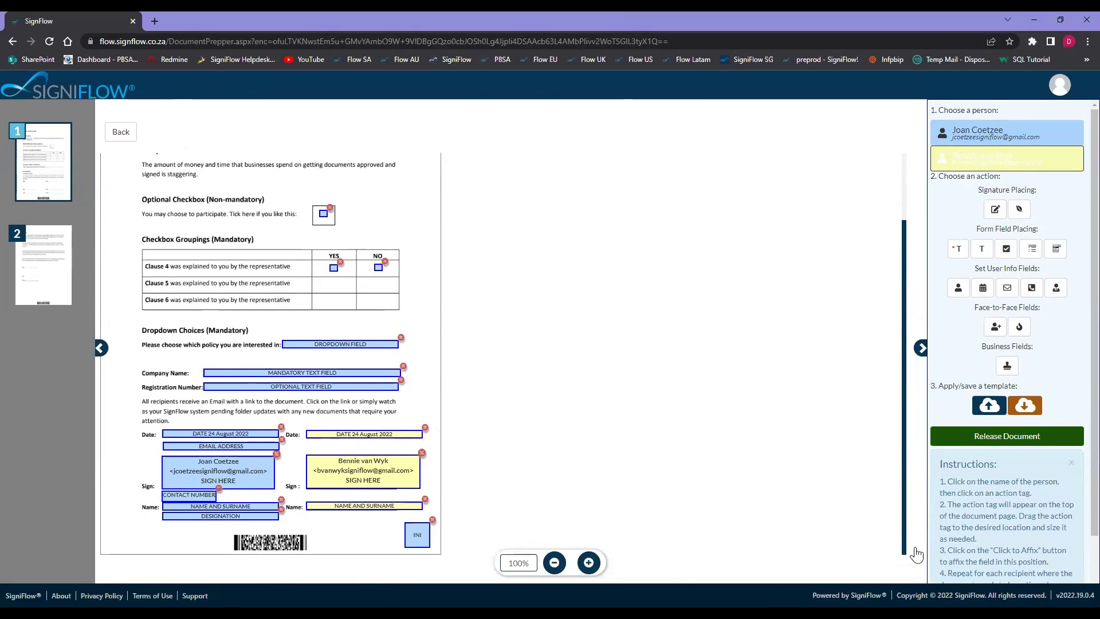
click(1011, 442)
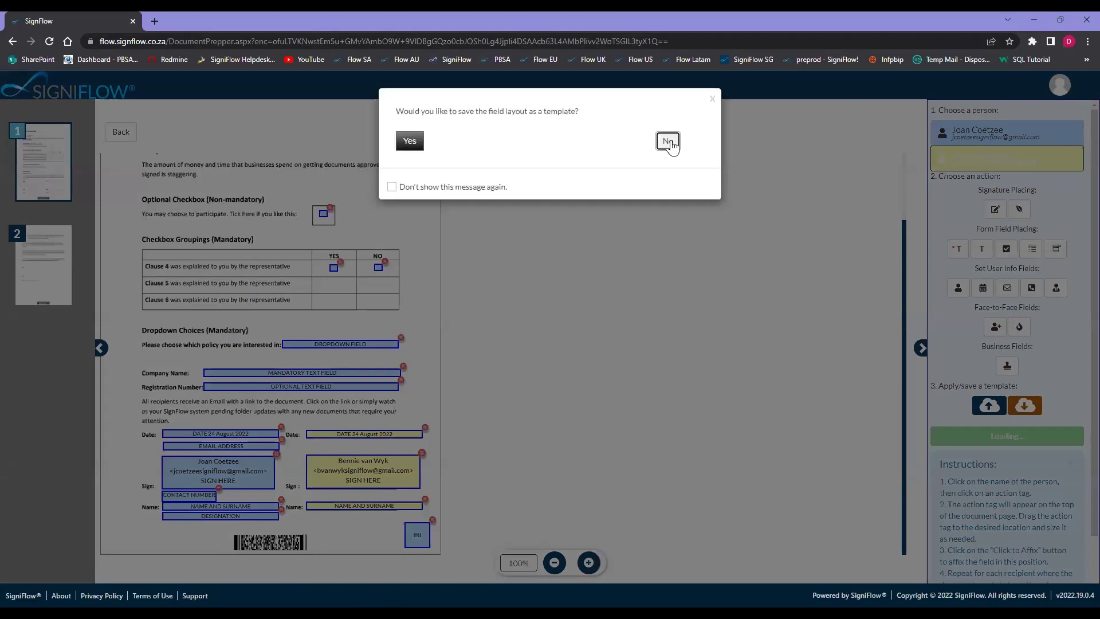
click(669, 143)
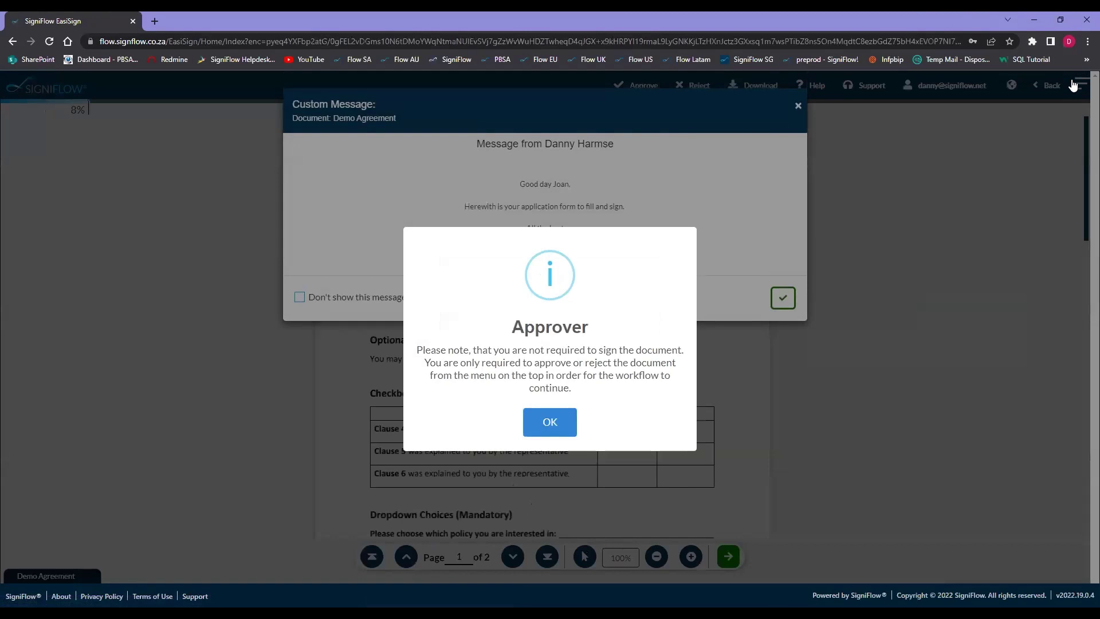
Step: Dismiss the approver notice and custom message, and review both pages of the Demo Agreement
click(551, 422)
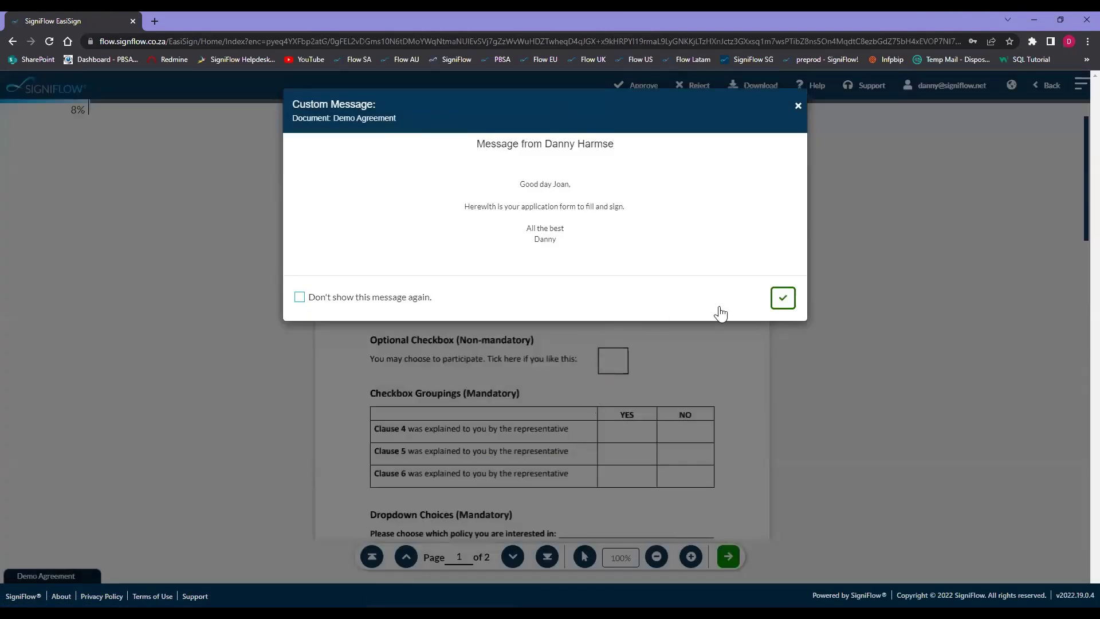
click(781, 308)
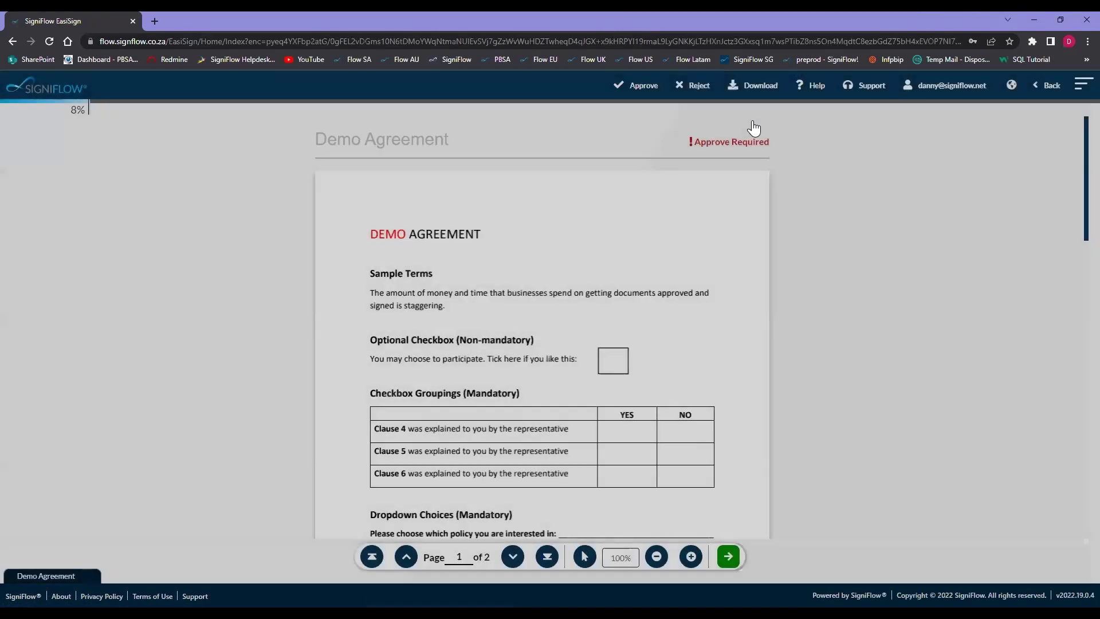
scroll(578, 279, down, 10)
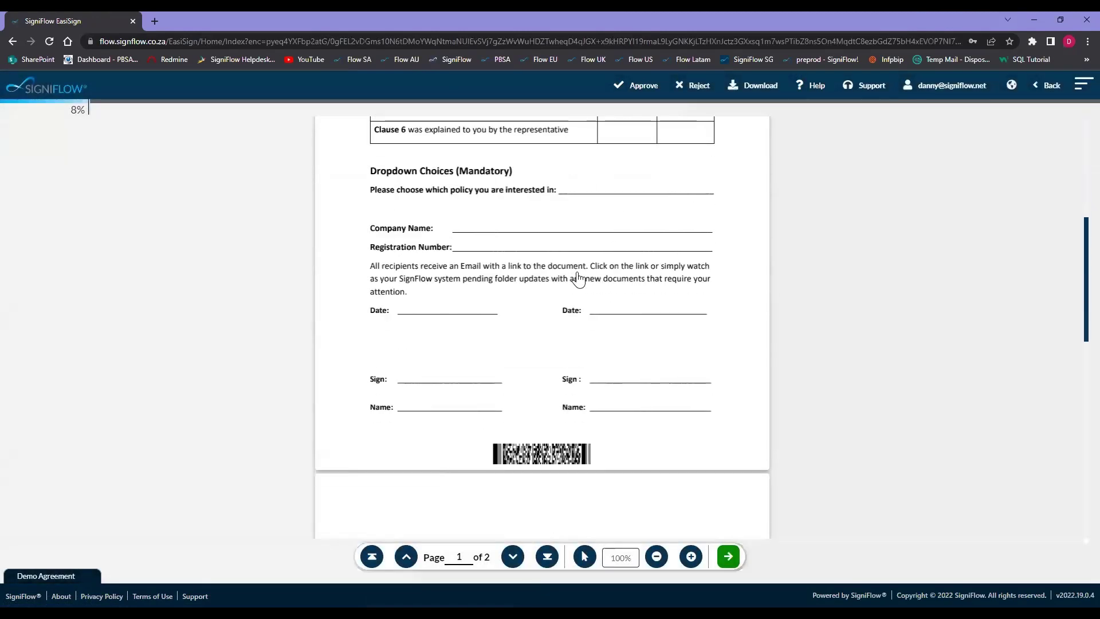
scroll(579, 279, up, 8)
scroll(579, 279, down, 10)
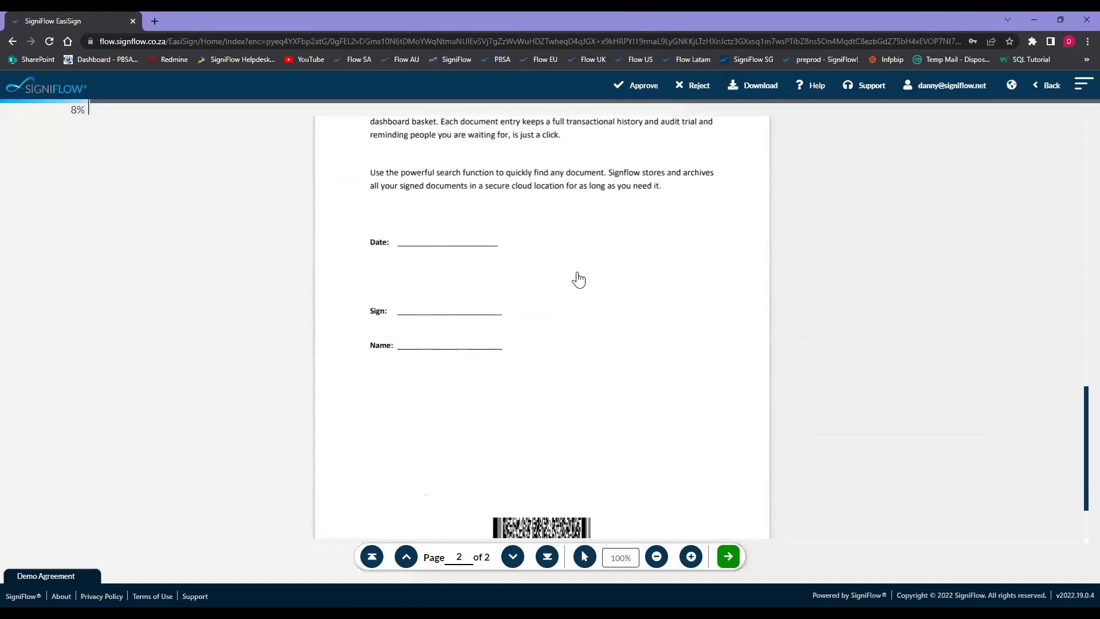
scroll(579, 279, up, 5)
click(699, 86)
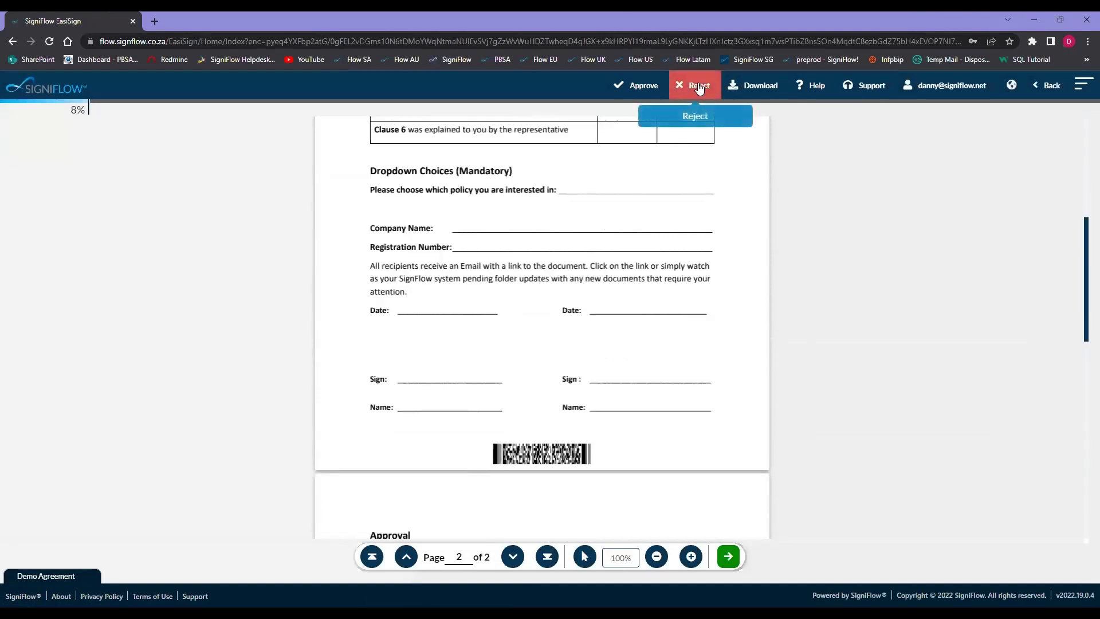
click(699, 86)
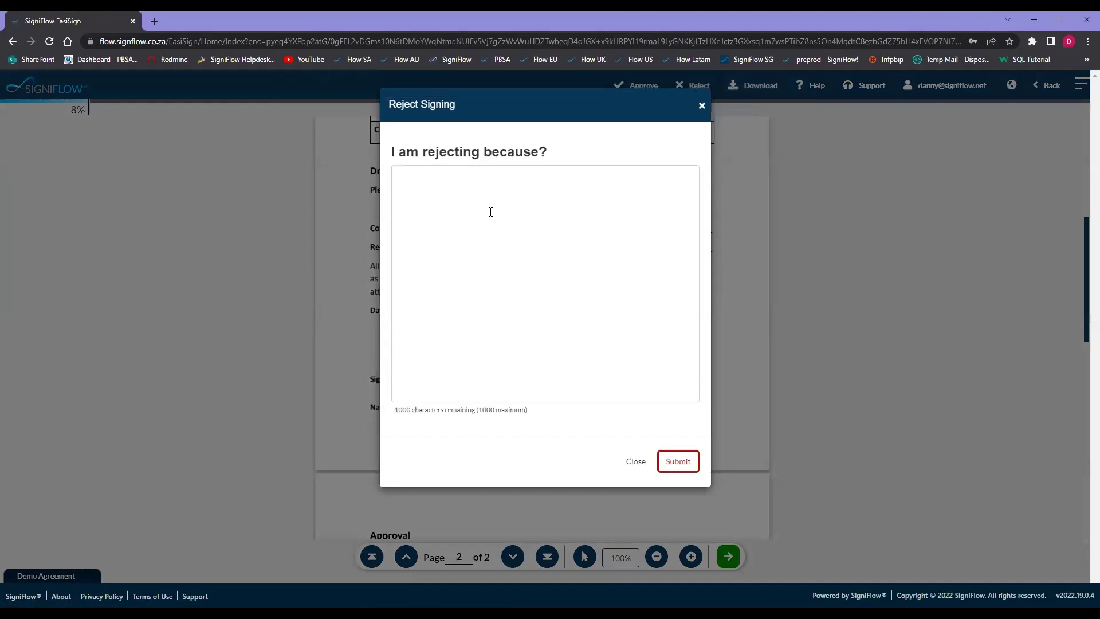
click(635, 461)
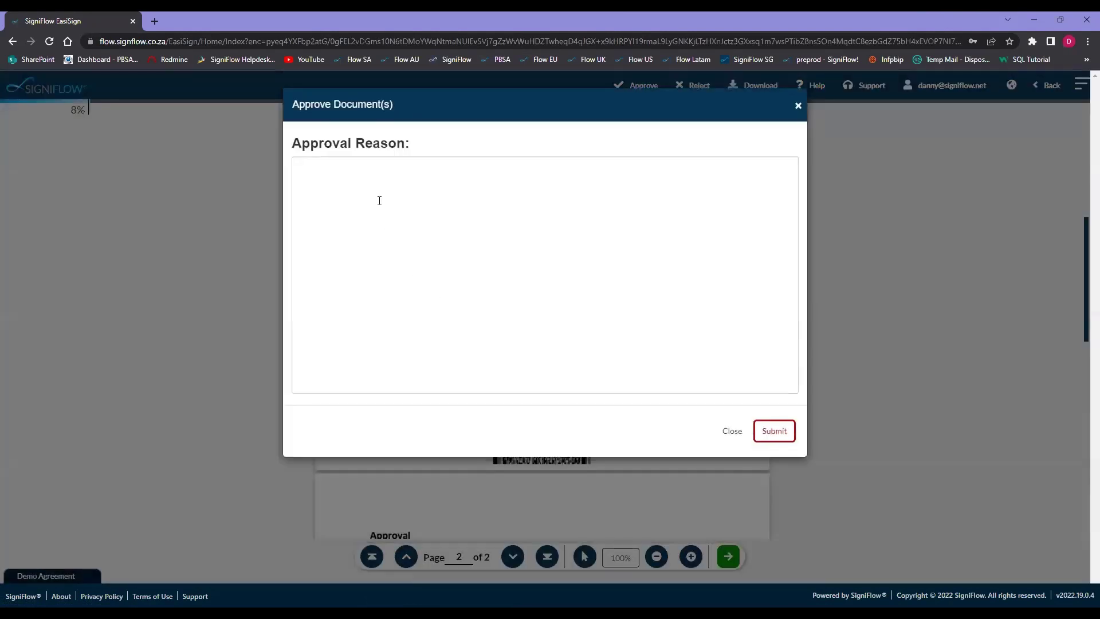
Step: Approve the Demo Agreement with the approval reason "I approve"
click(382, 202)
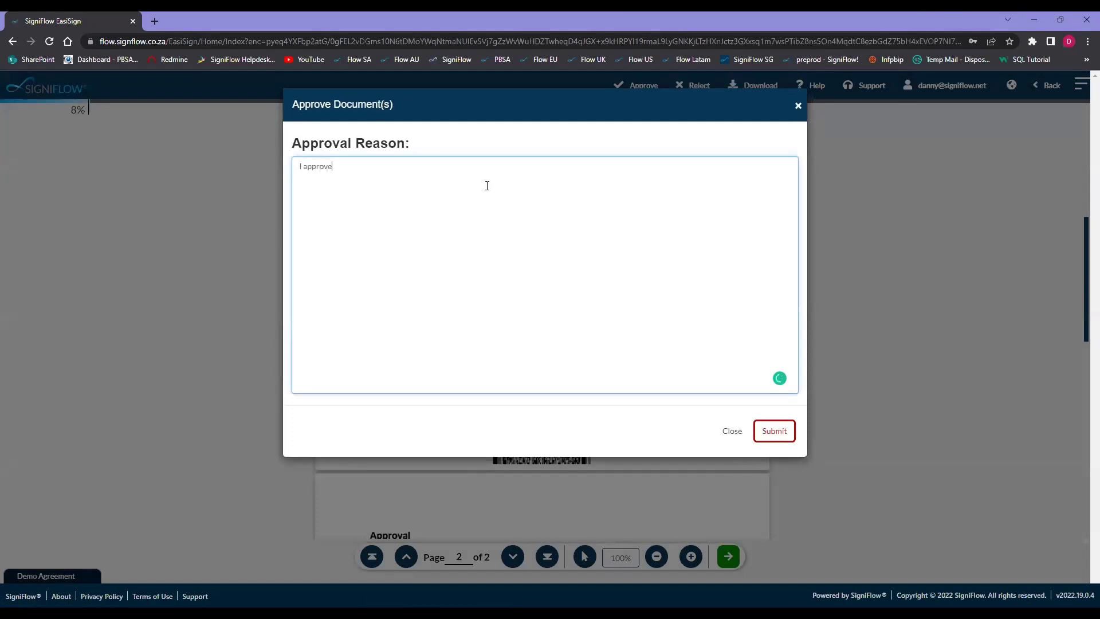
click(773, 440)
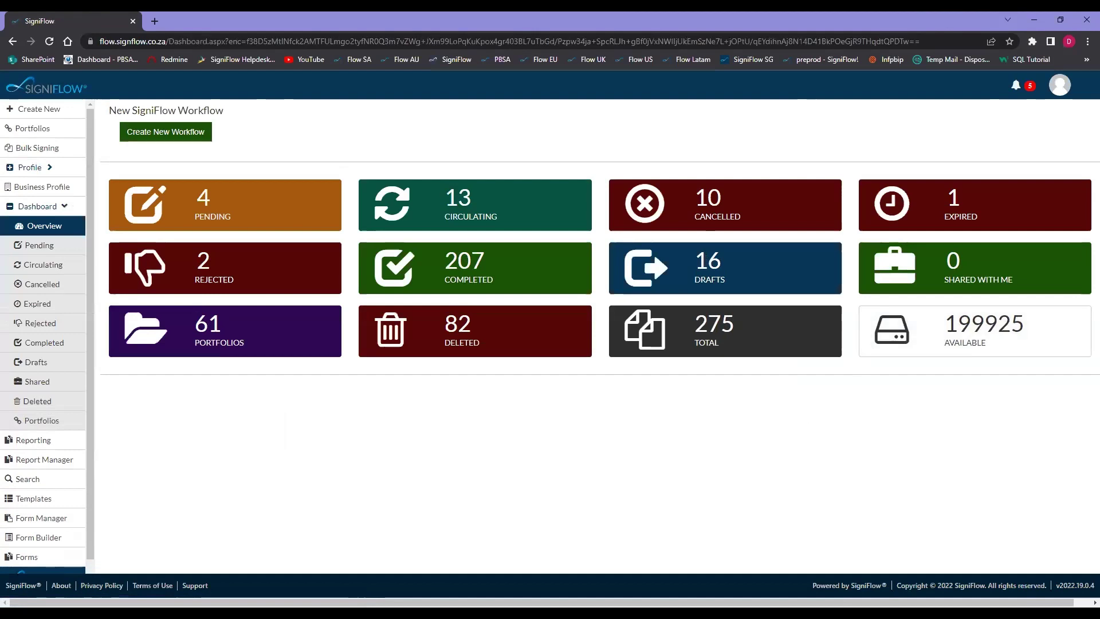
Step: Examine the Demo Agreement's entry in the circulating documents for its awaiting signer and workflow details
click(463, 202)
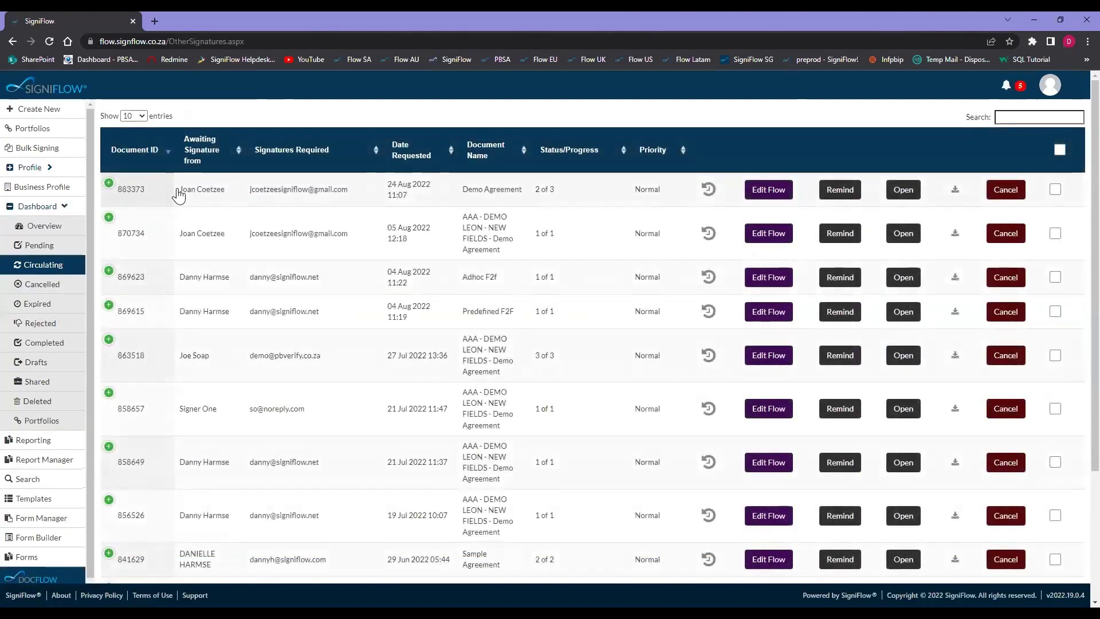
drag(178, 192, 365, 193)
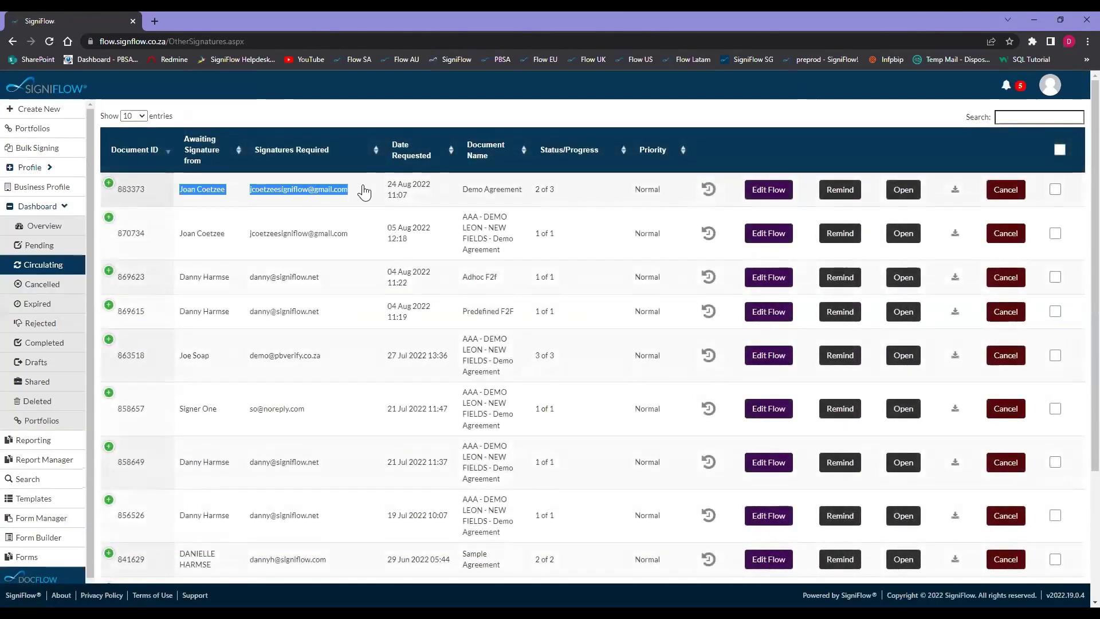
click(108, 184)
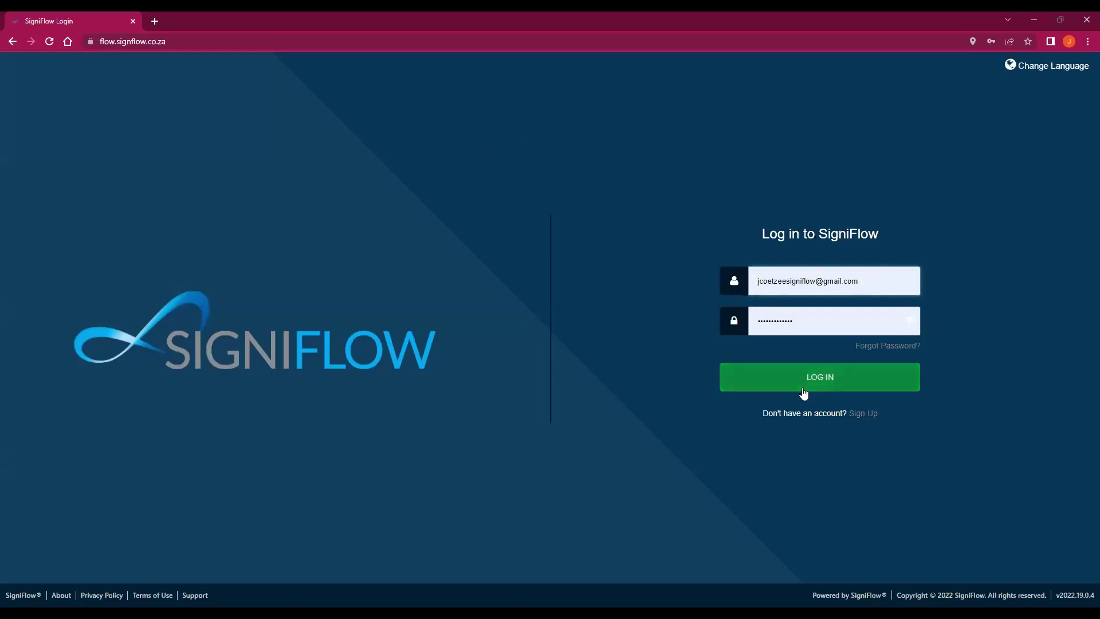
Step: Log in as the first signer and open the pending Demo Agreement, dismissing its instructions and custom message
click(829, 379)
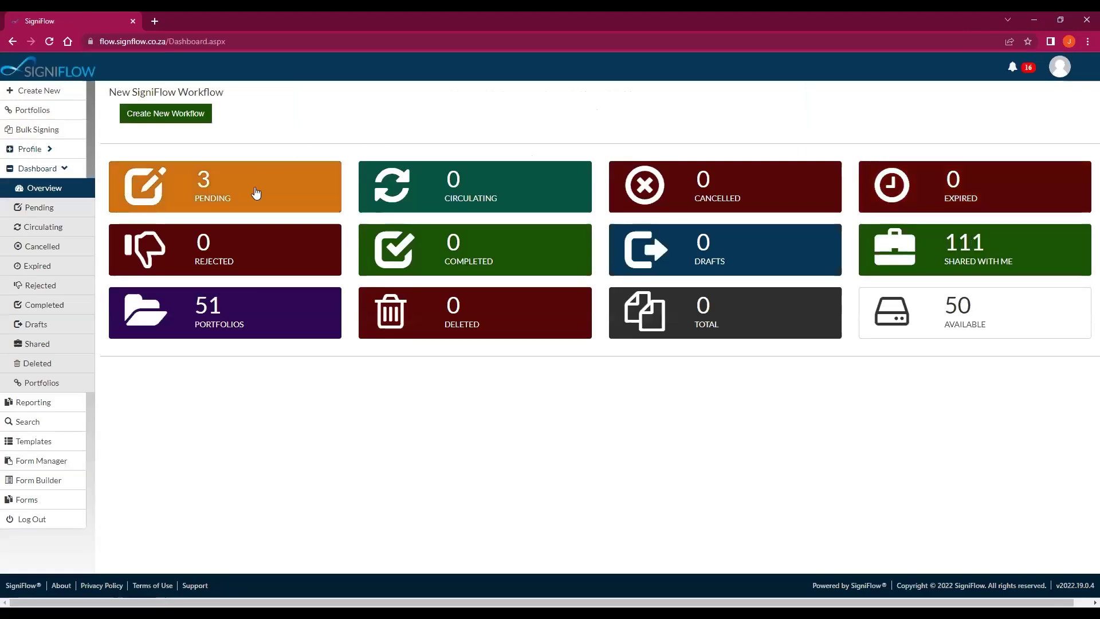
click(209, 189)
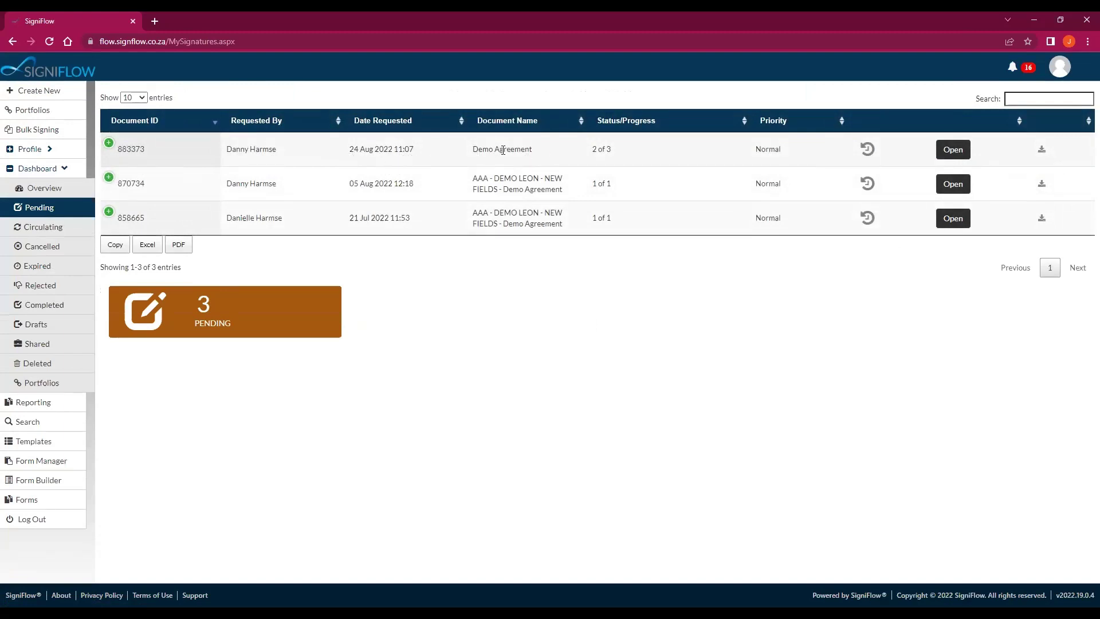
click(958, 153)
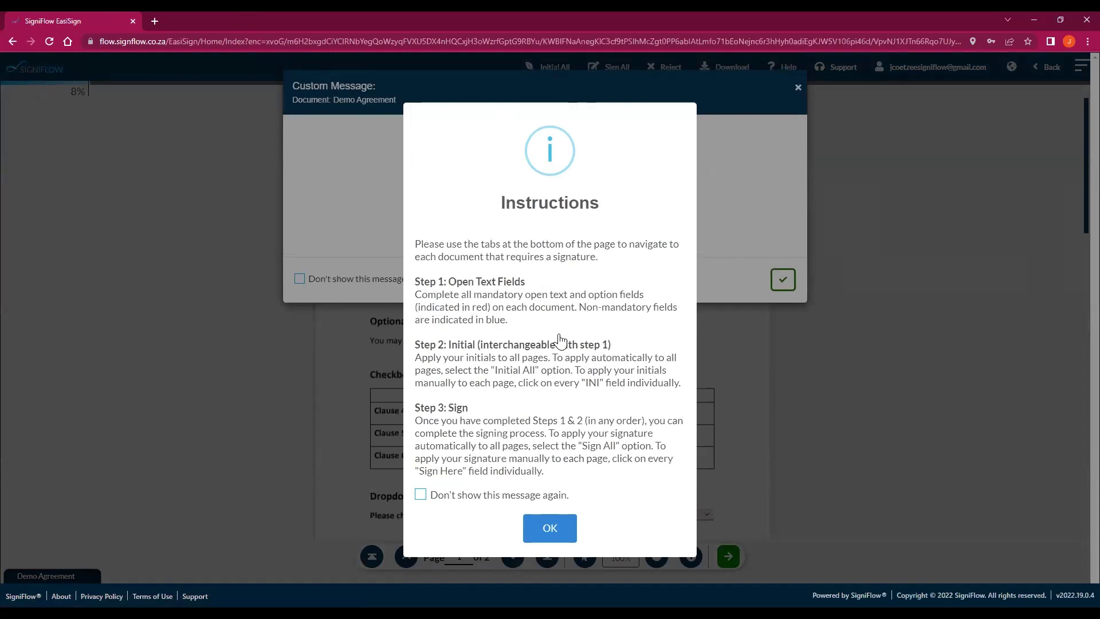
click(550, 530)
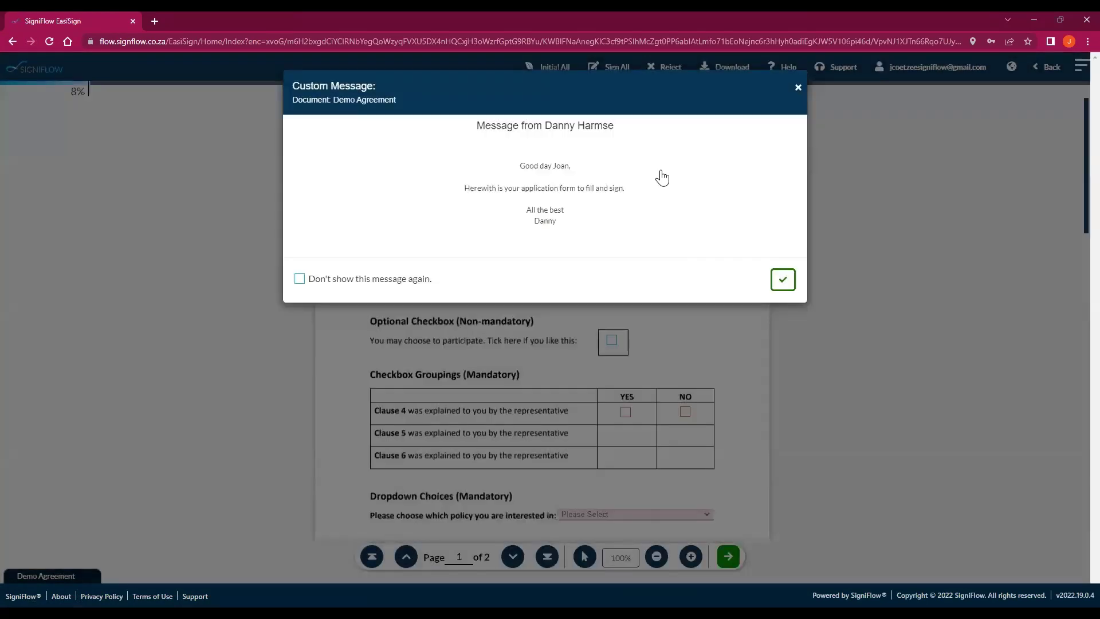
click(783, 281)
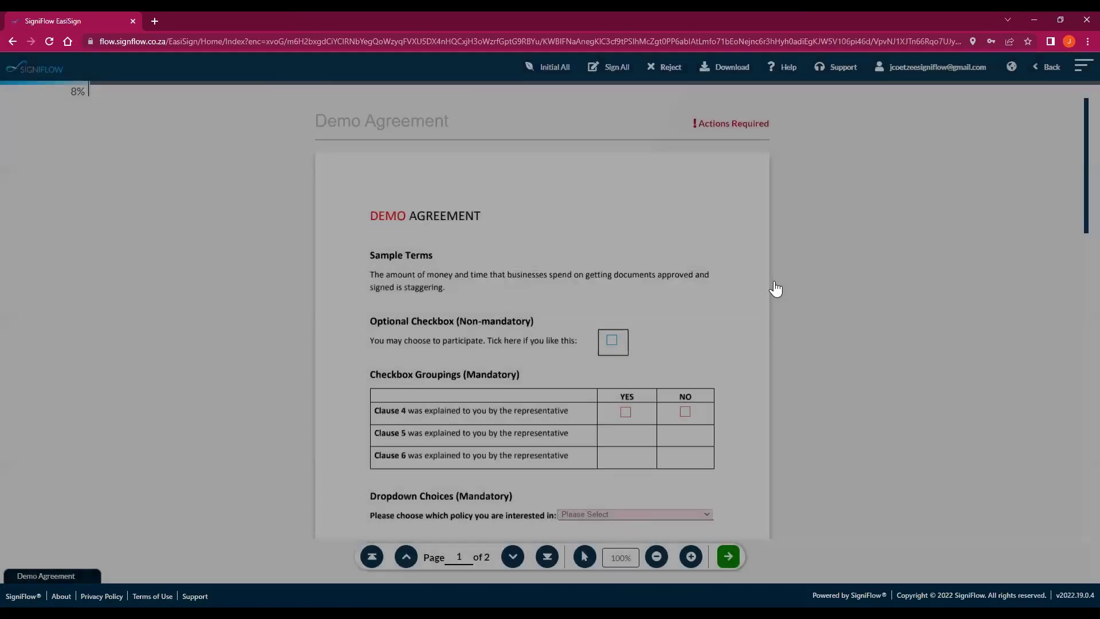
Step: Fill in the Company Name as "Mandatory" and the Registration Number as "Optional" in the agreement
scroll(709, 225, down, 5)
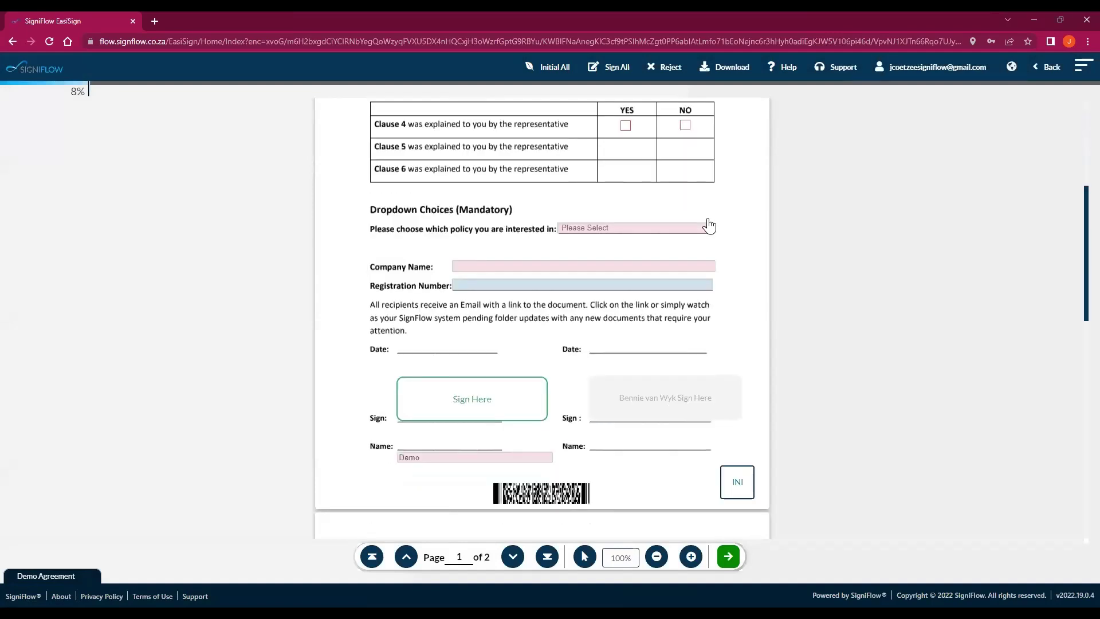
scroll(709, 225, down, 3)
scroll(705, 237, up, 5)
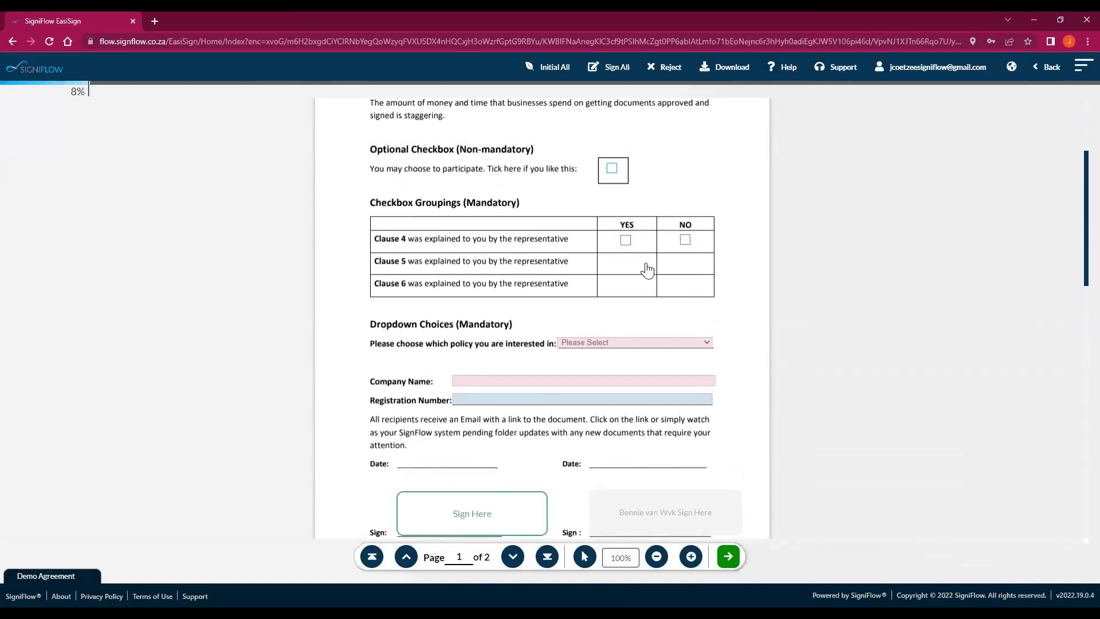
click(529, 382)
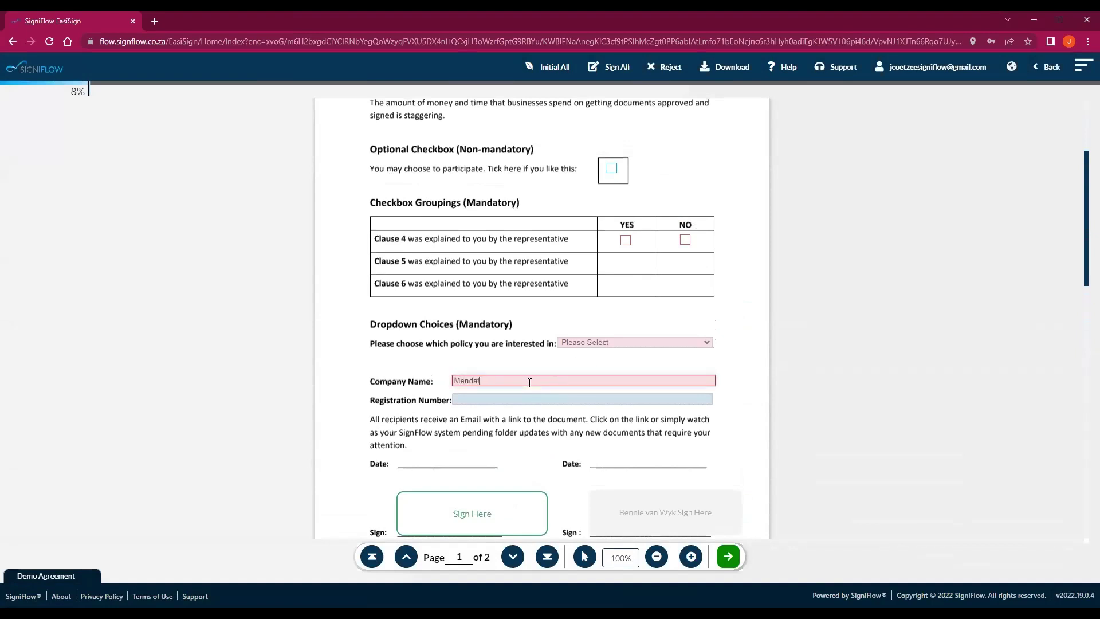
click(511, 399)
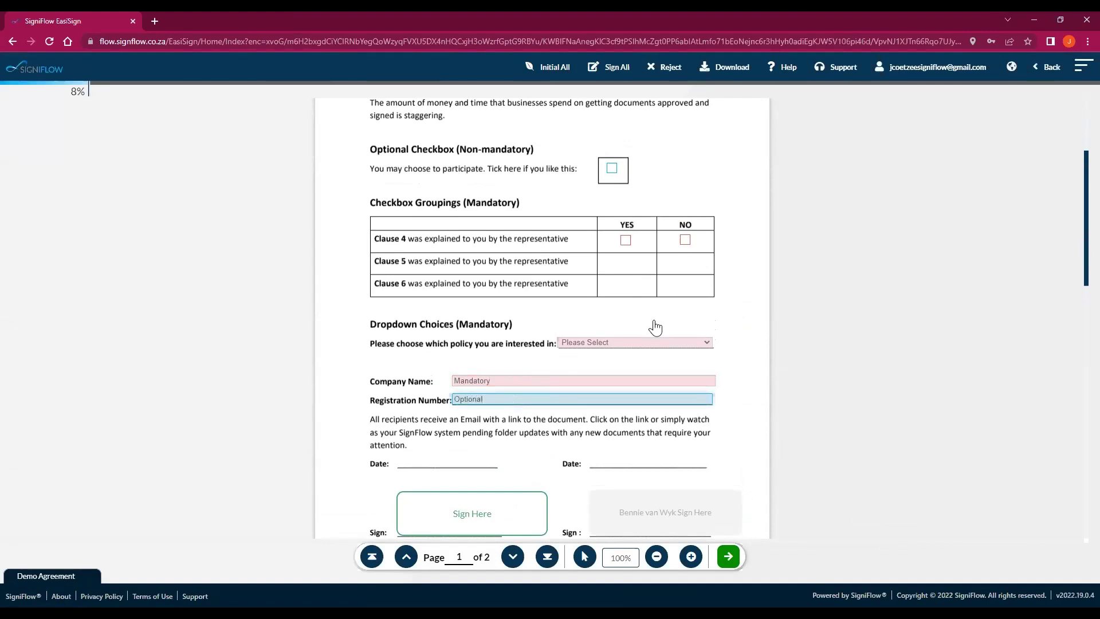
Step: Try to sign the first signer's signature field on page 1, and dismiss the resulting message
scroll(665, 286, down, 1)
scroll(744, 447, down, 2)
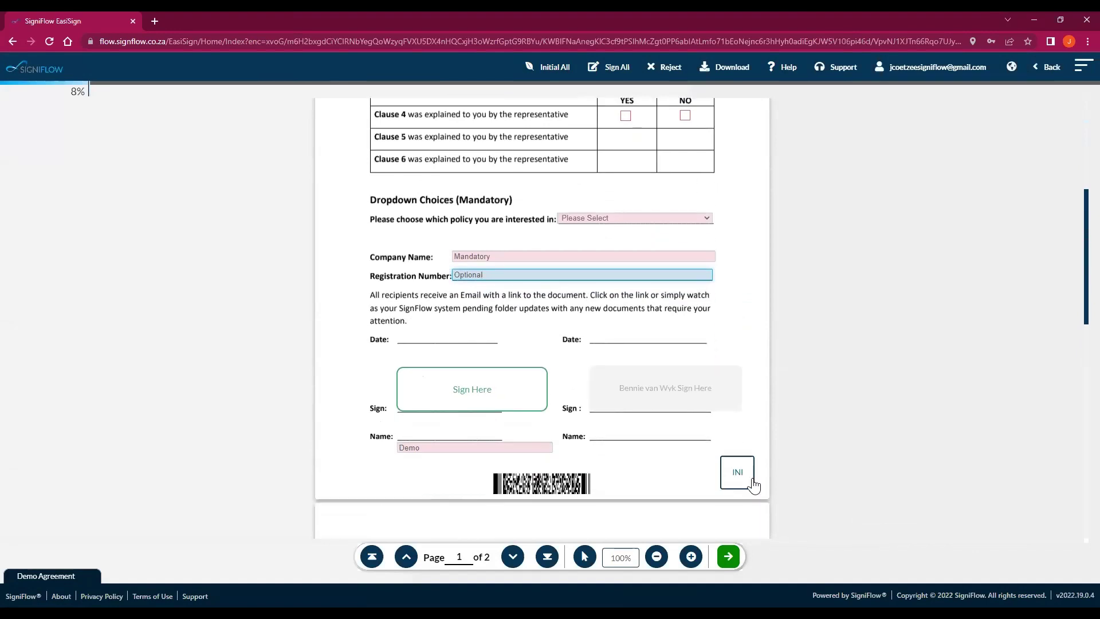
scroll(692, 406, up, 2)
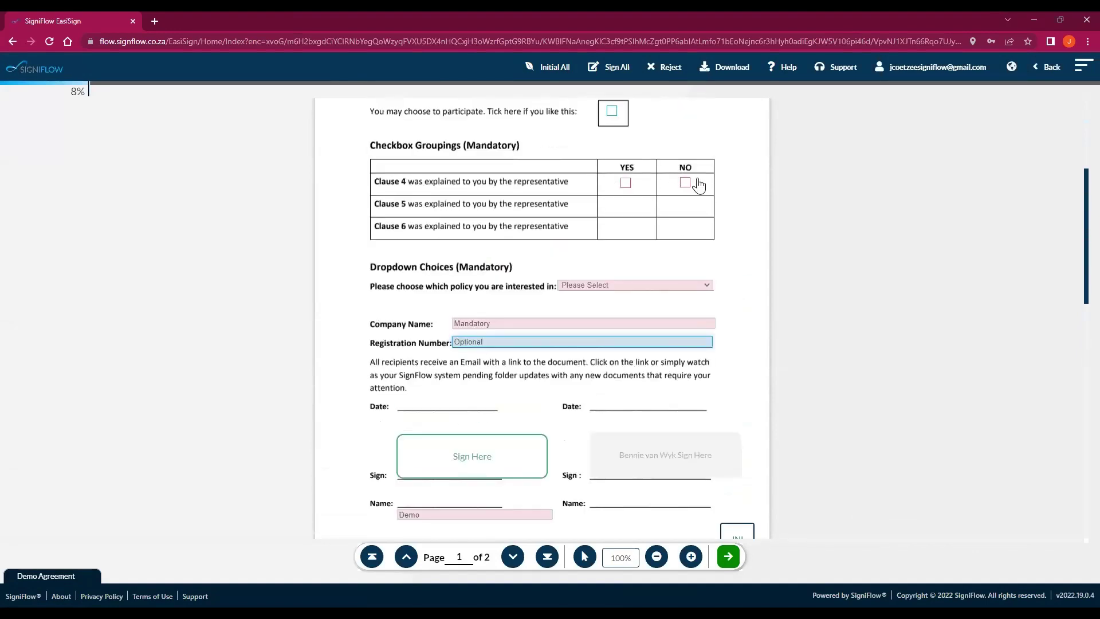
click(431, 477)
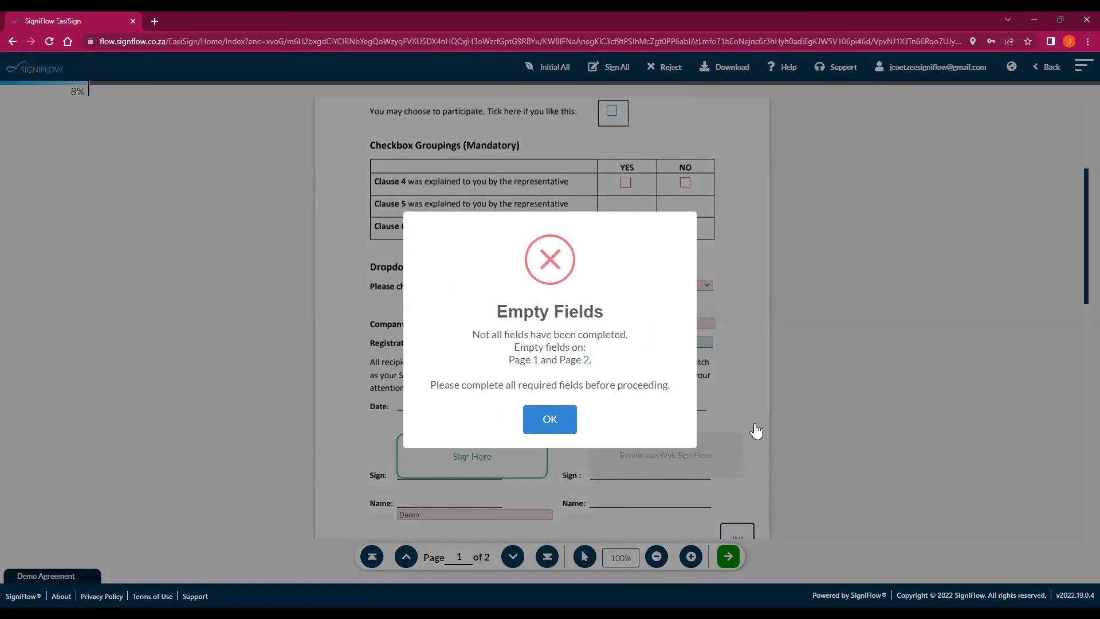
click(556, 425)
Step: Draw and save the first signer's initials from the page 1 initials field, and apply them automatically throughout the document
scroll(742, 402, down, 3)
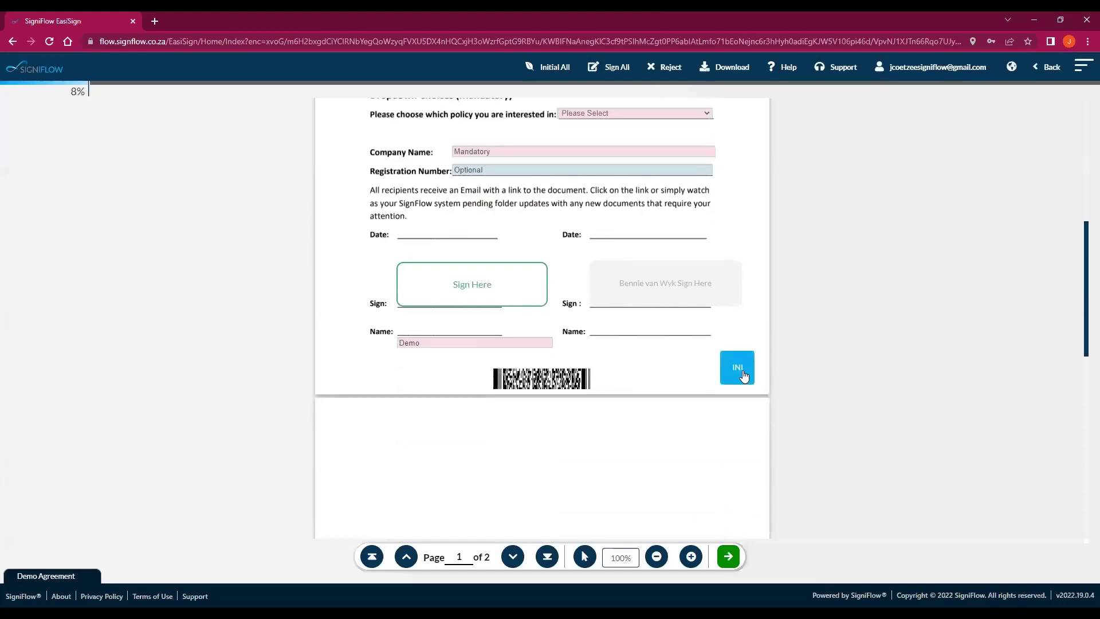
click(739, 370)
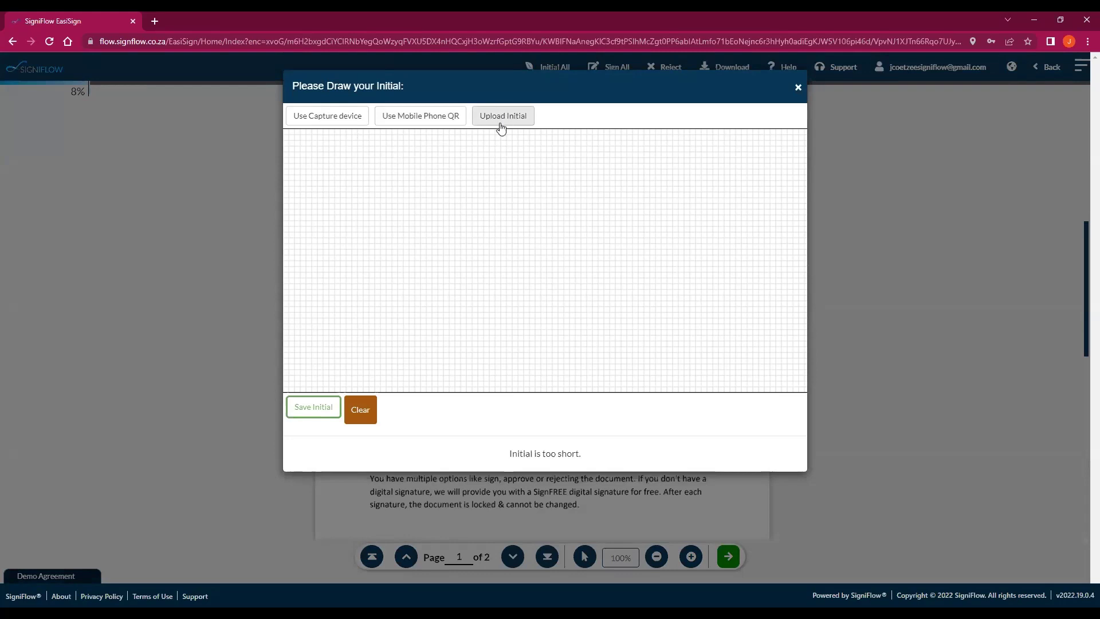
drag(309, 214, 353, 202)
drag(491, 173, 554, 165)
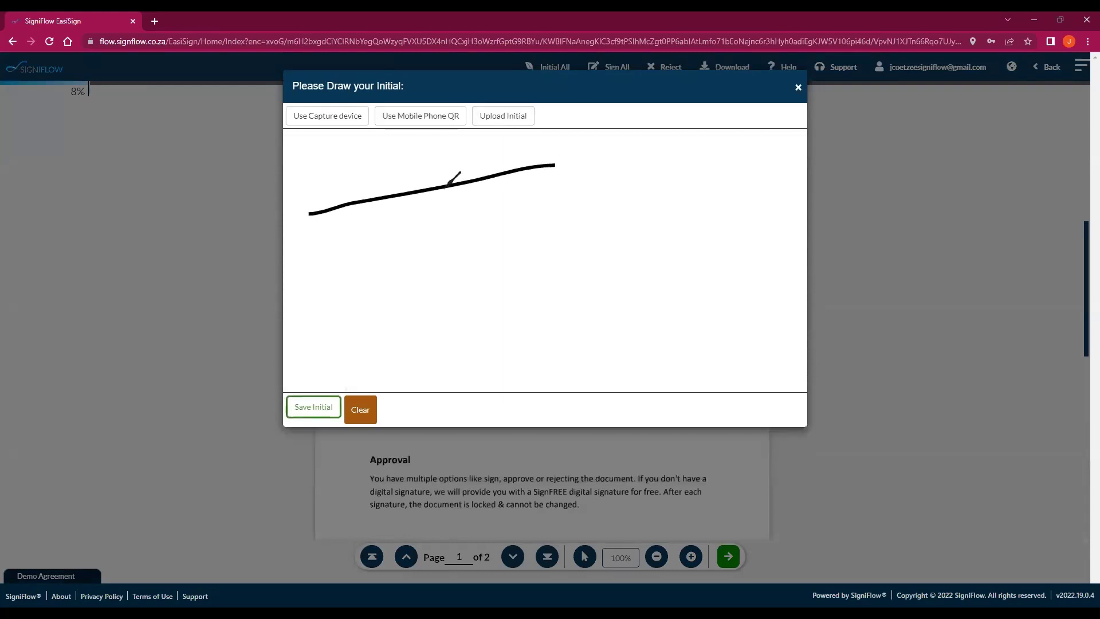
drag(447, 187, 340, 303)
drag(635, 181, 769, 310)
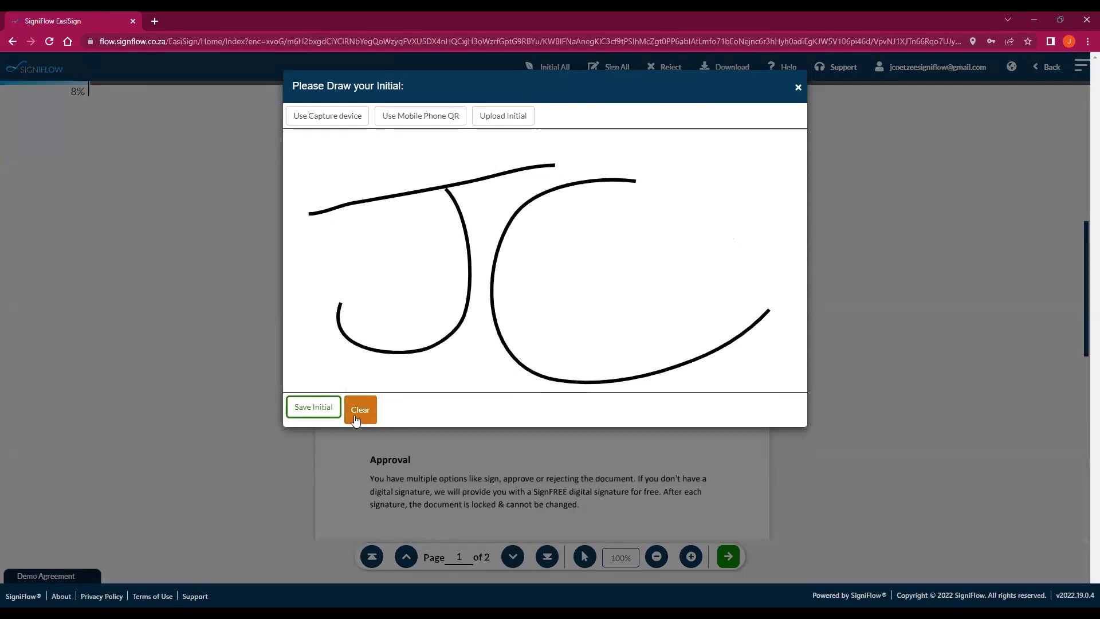
click(319, 411)
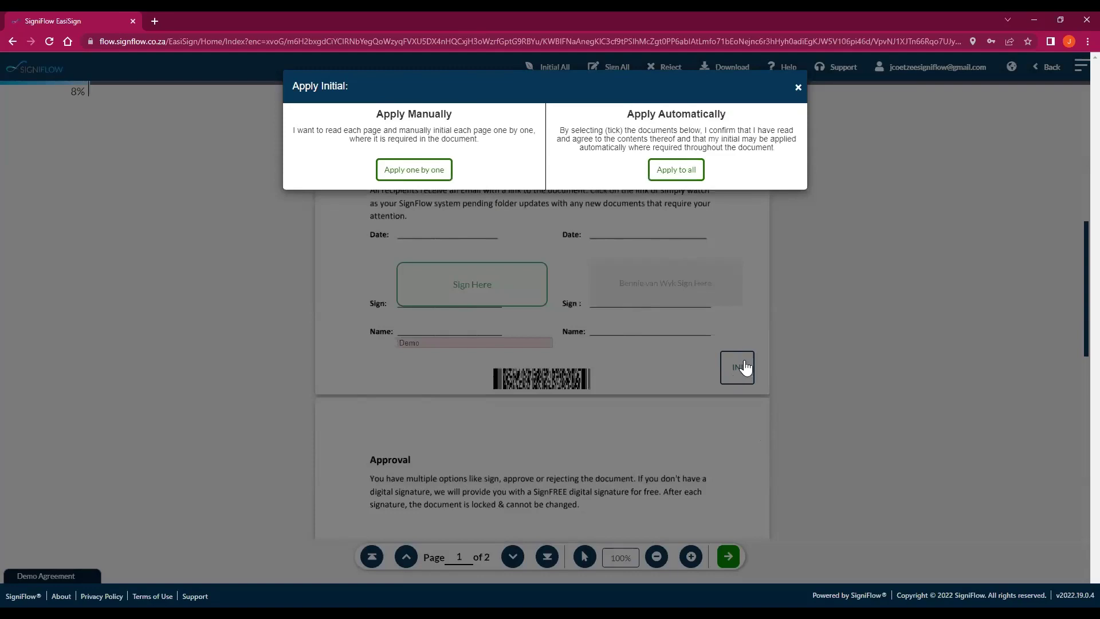
click(687, 175)
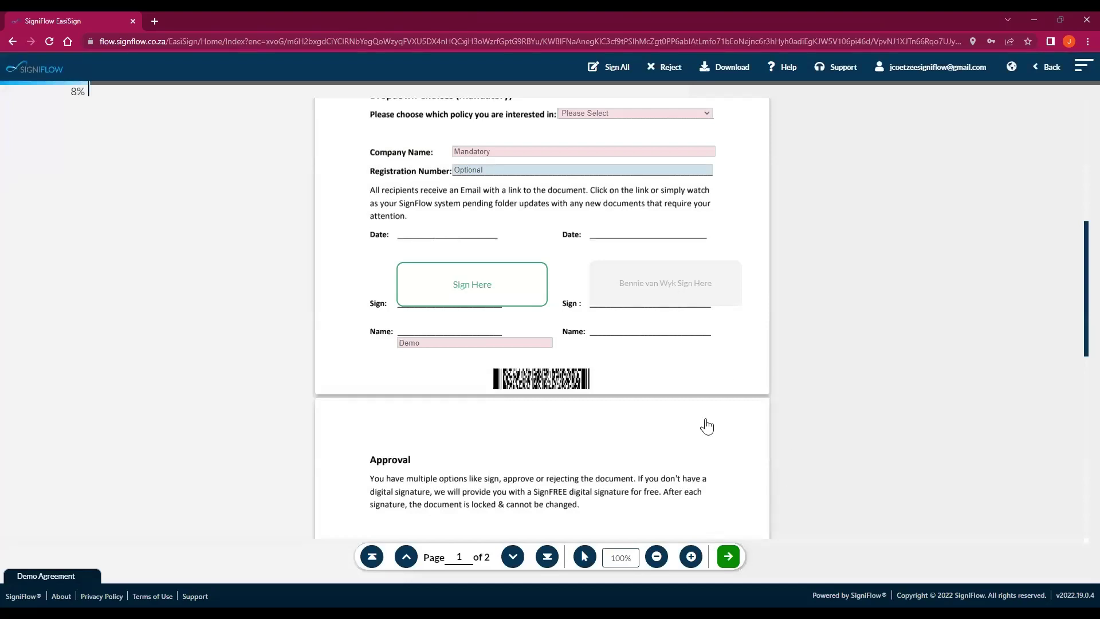
scroll(707, 427, up, 4)
scroll(707, 427, down, 10)
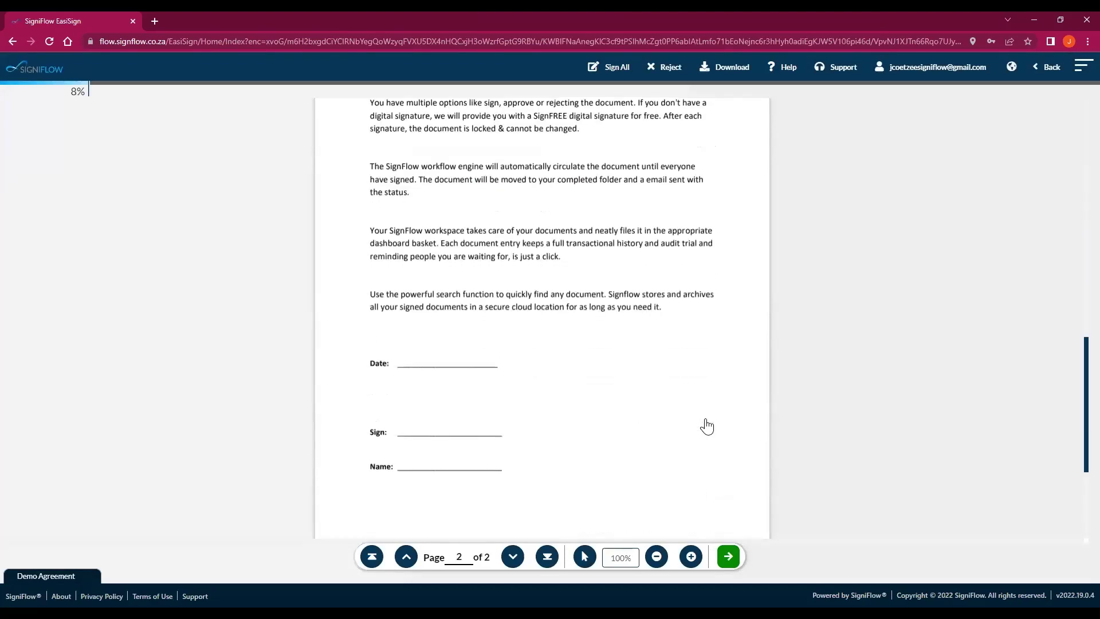
scroll(707, 426, up, 15)
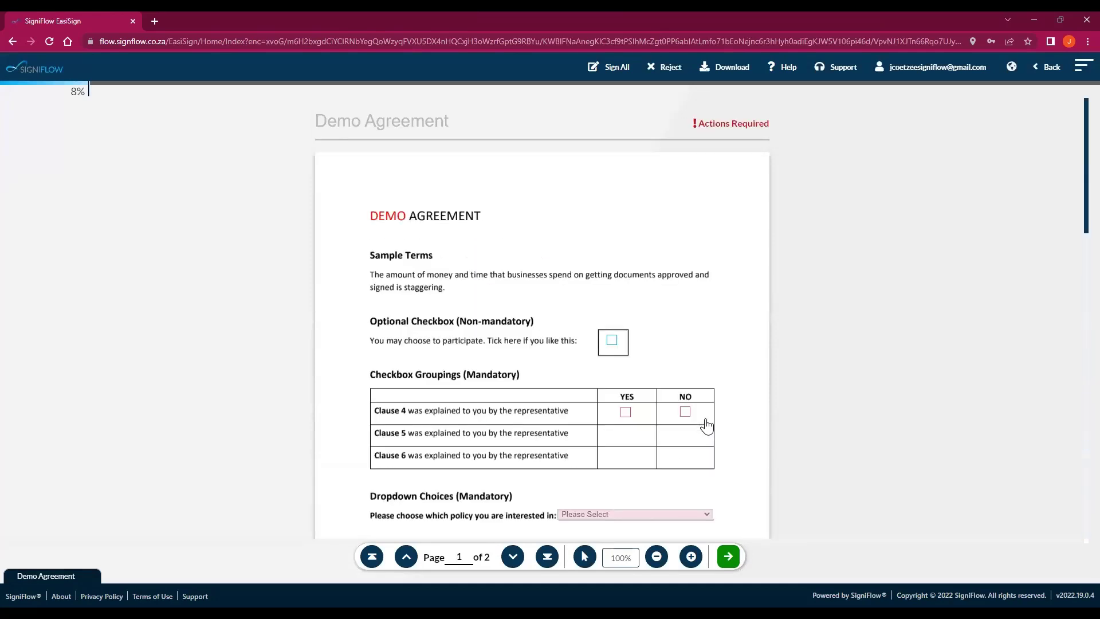
Step: Choose Option 2 as the policy, tick YES for Clause 4, and tick the optional participation checkbox on page 1
scroll(707, 427, down, 5)
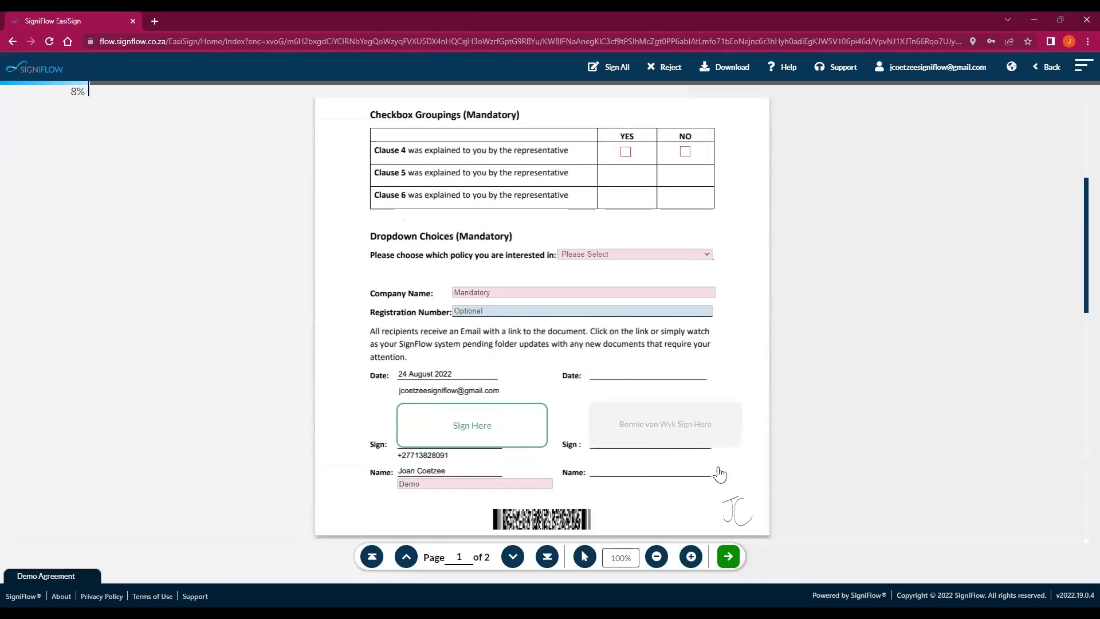
scroll(720, 473, down, 5)
scroll(757, 350, down, 6)
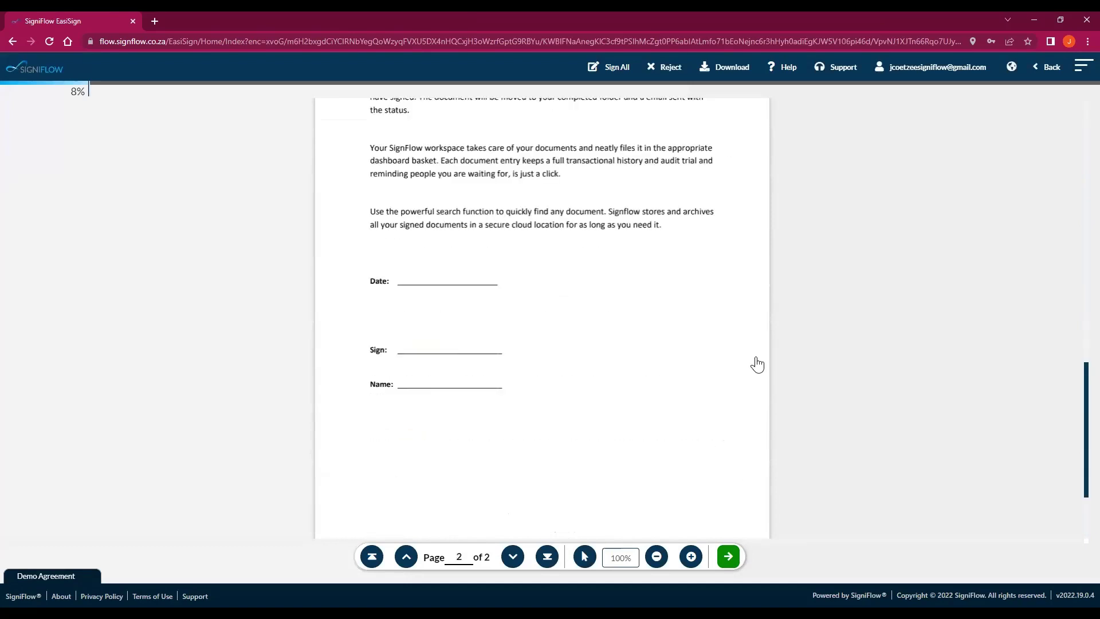
scroll(757, 364, down, 2)
scroll(655, 373, up, 10)
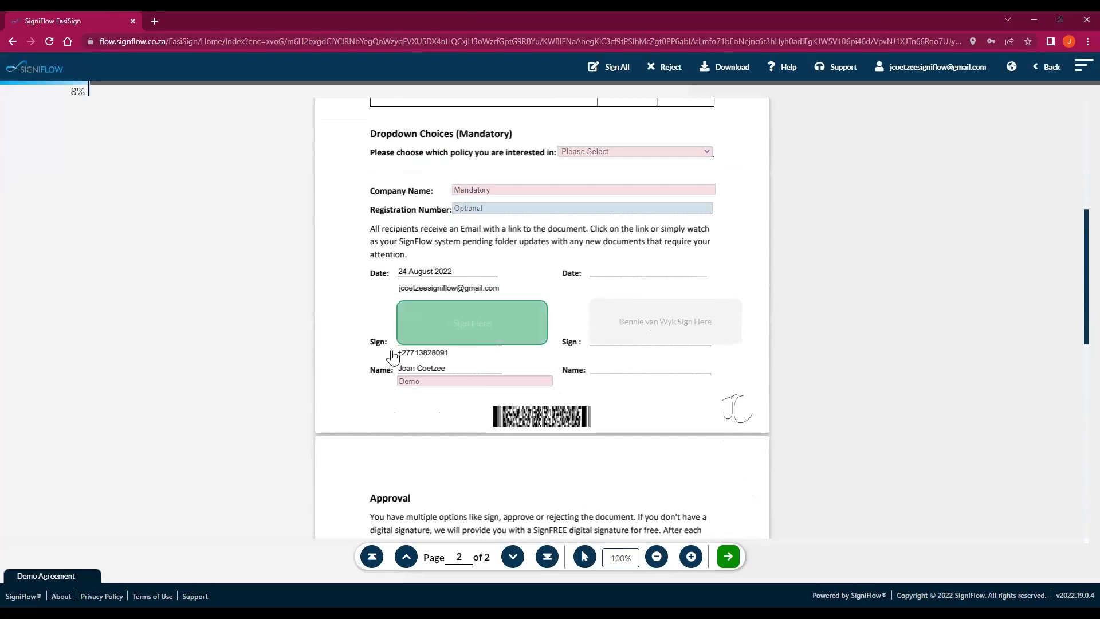
scroll(720, 283, up, 4)
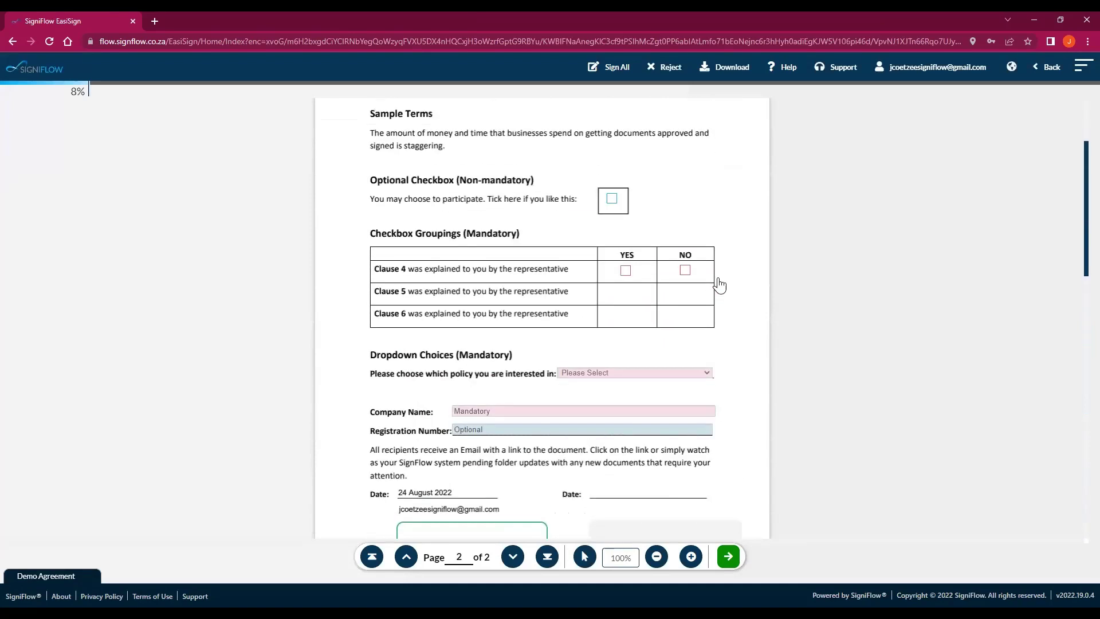
click(711, 387)
click(582, 418)
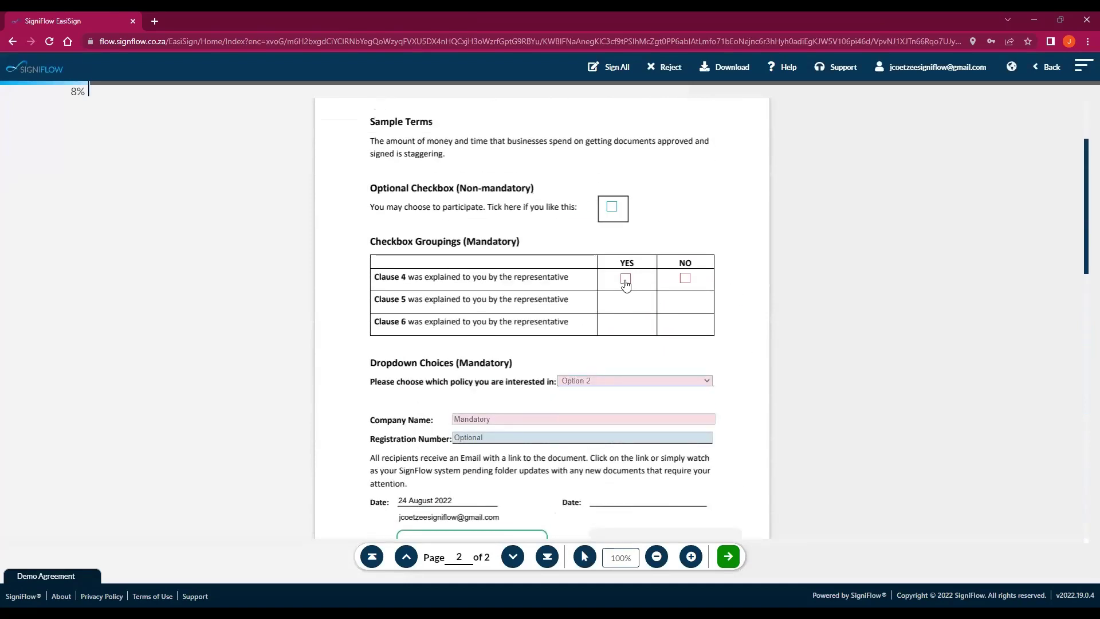
click(626, 279)
click(612, 208)
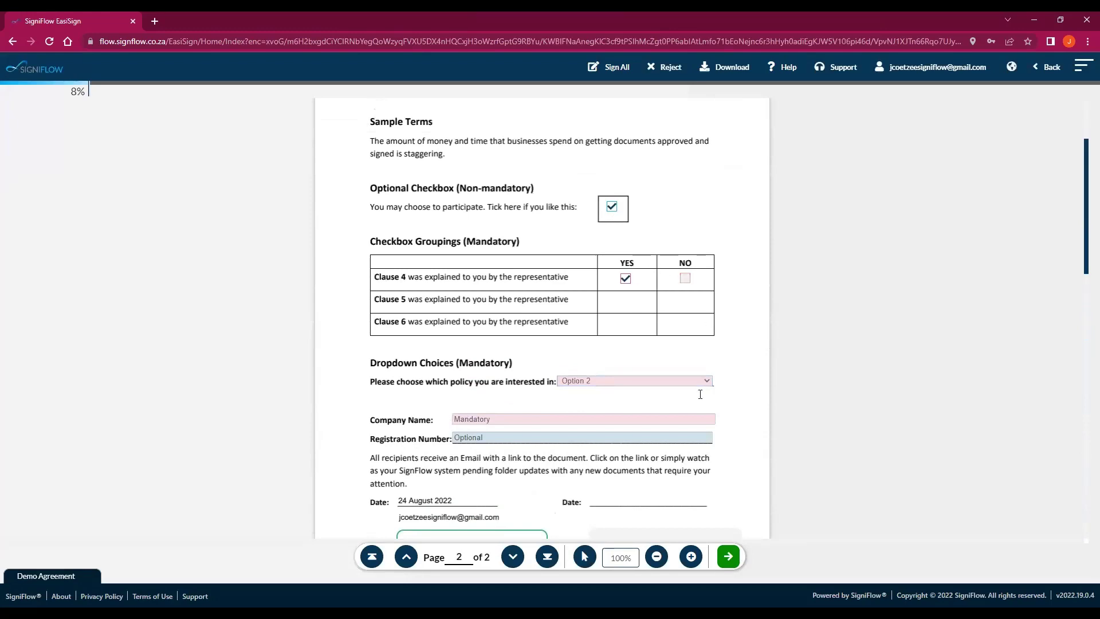
Step: Sign the first signer's signature field on page 1 using a signature drawn through Mobile Phone QR capture
scroll(491, 457, down, 5)
click(538, 268)
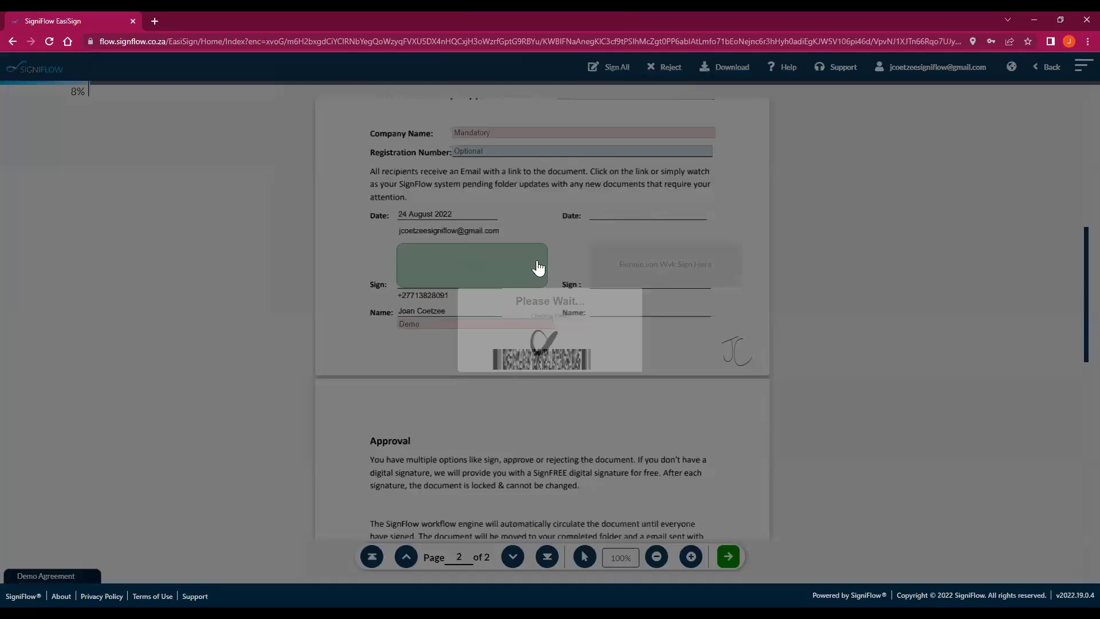
click(419, 117)
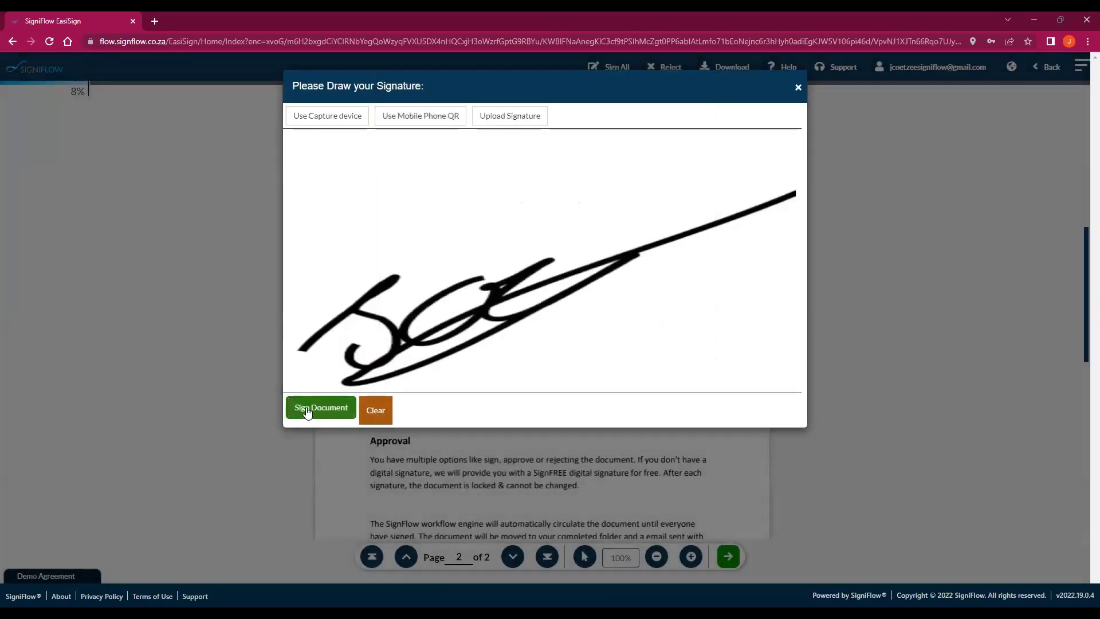
click(307, 410)
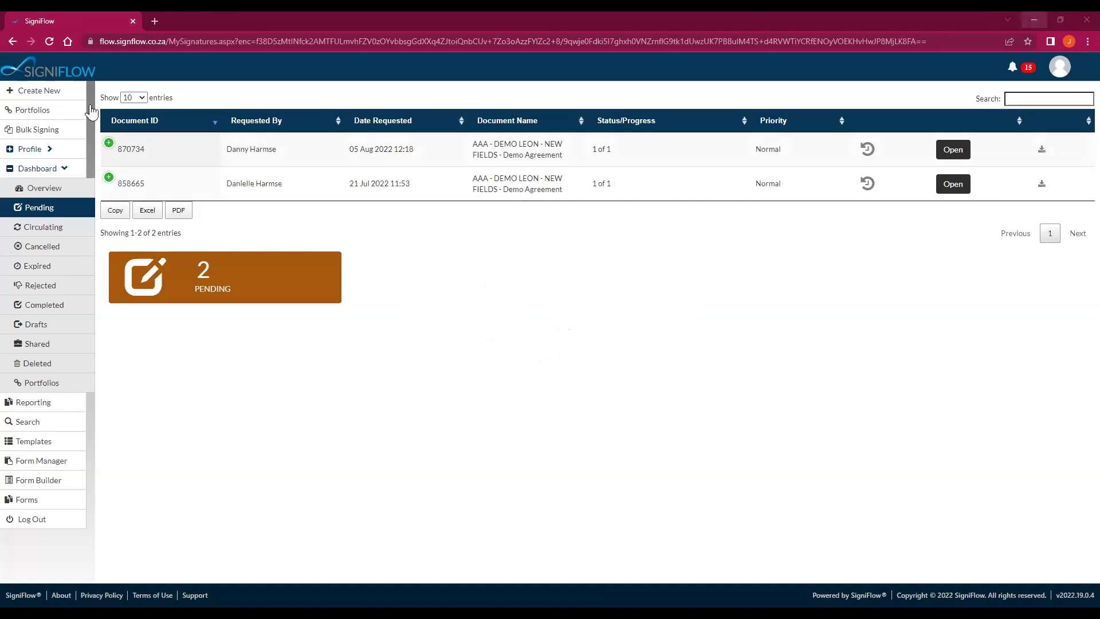
Step: Switch to the document owner's session, refresh the Circulating list, and expand the Demo Agreement's activity details
click(1034, 19)
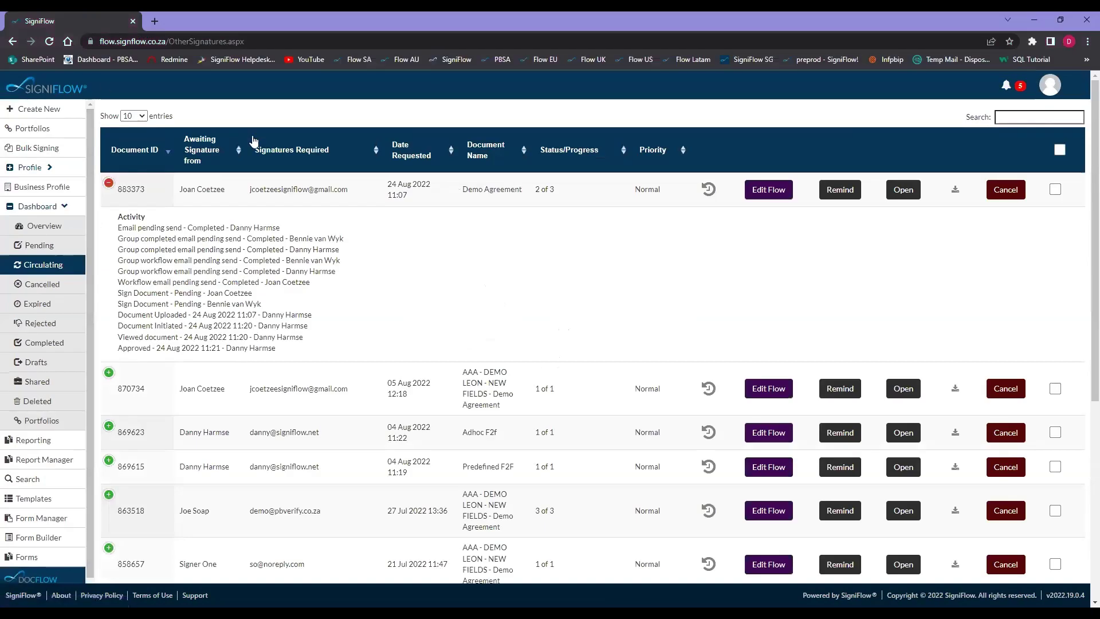
click(1053, 87)
click(969, 90)
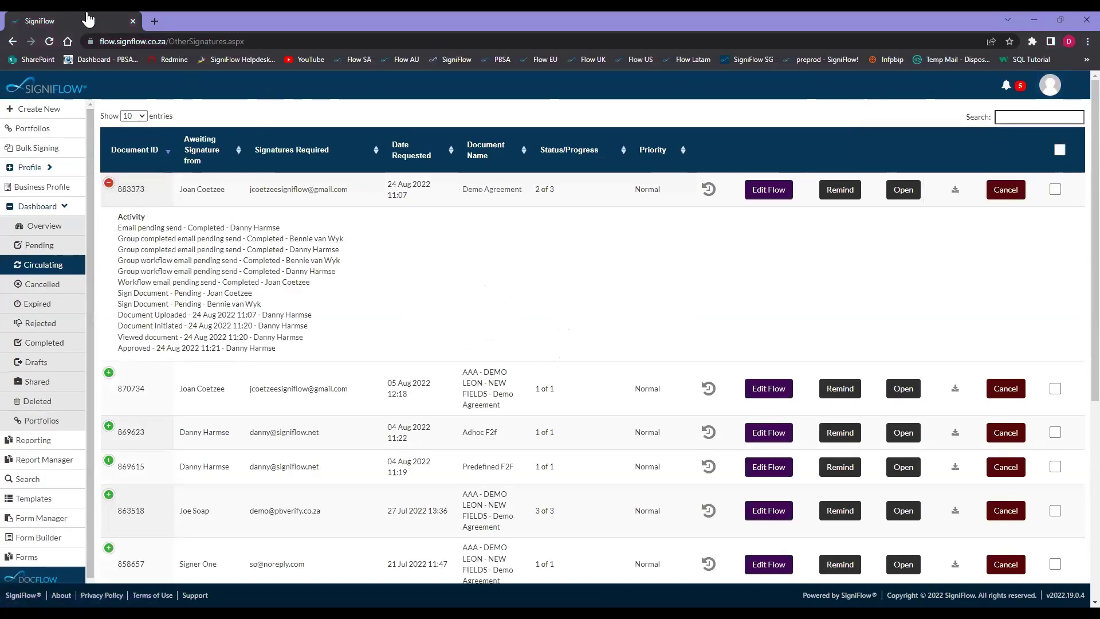
click(50, 41)
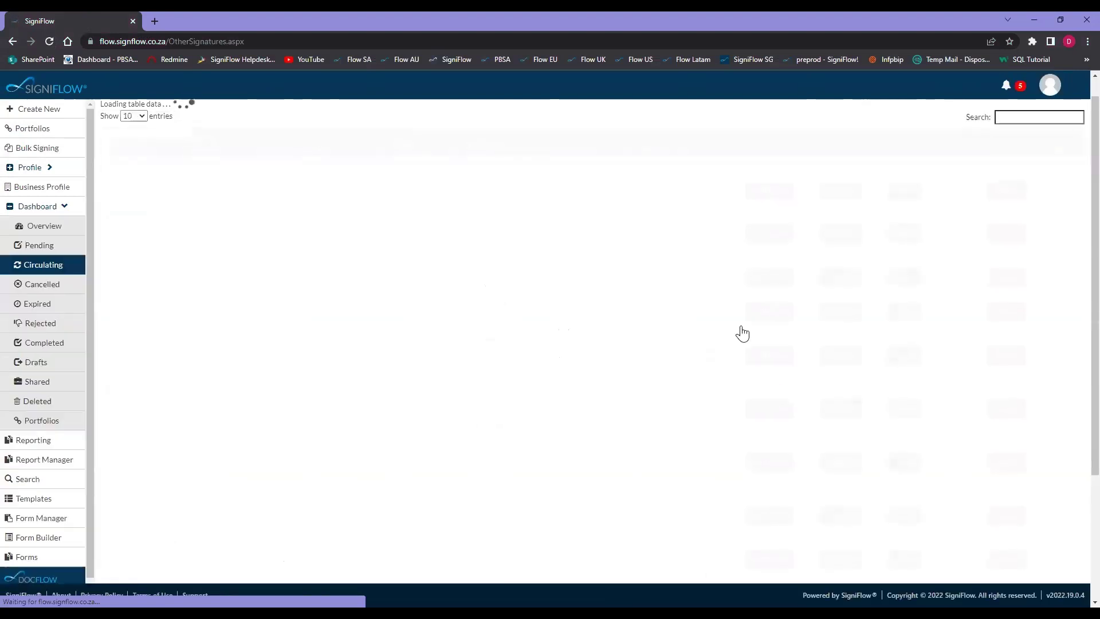
click(109, 184)
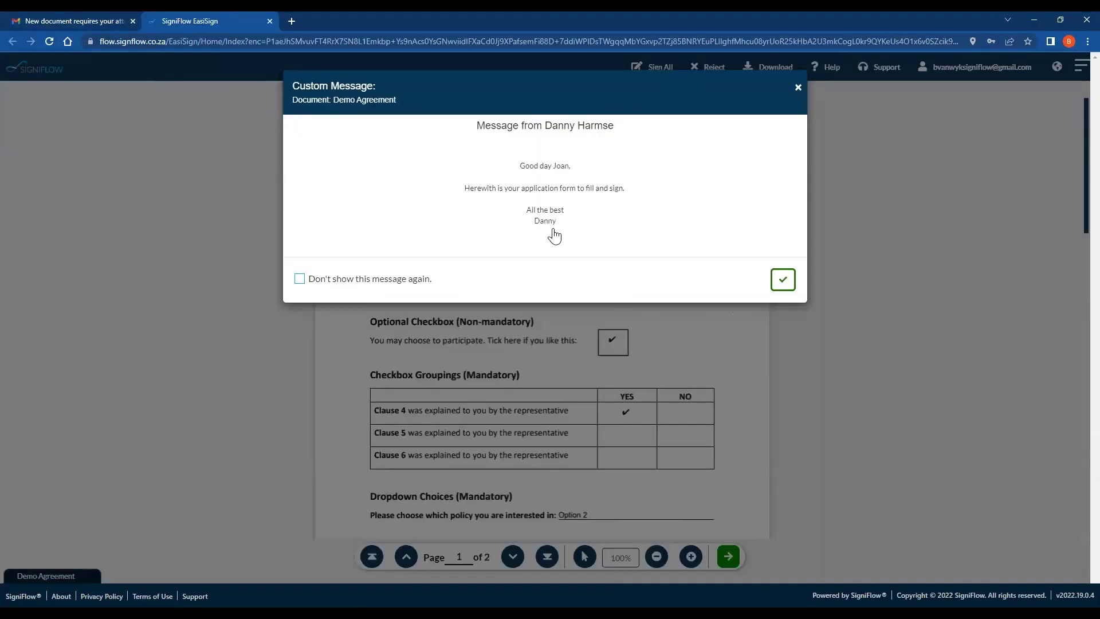
Step: In the second signer's session, dismiss the custom message and inspect the certificate details of the first signer's signature
click(793, 286)
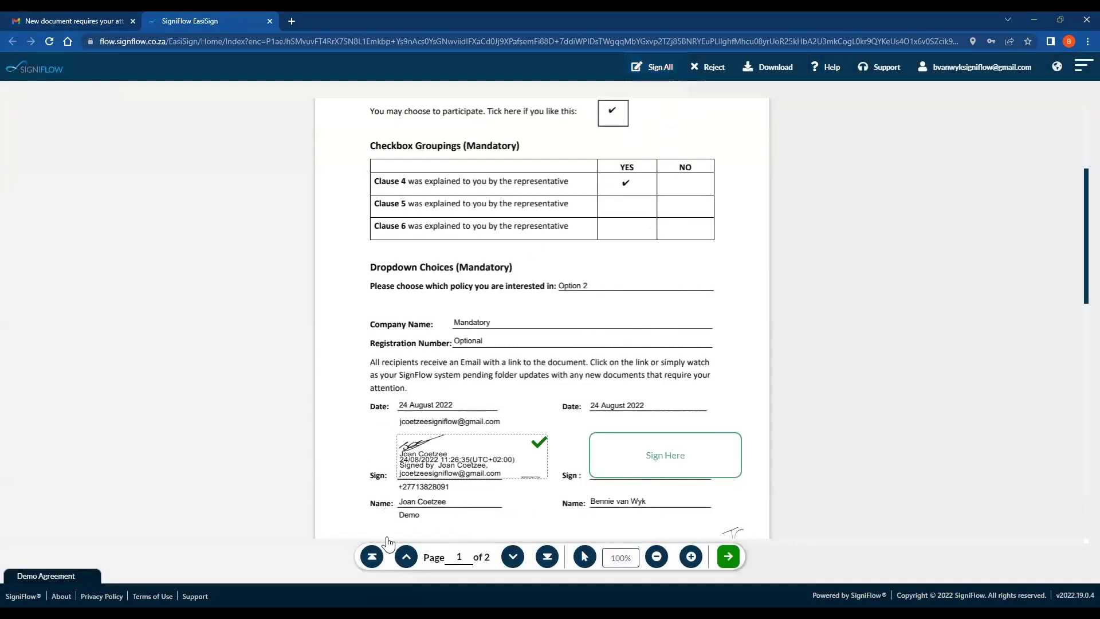
scroll(487, 349, down, 3)
click(477, 275)
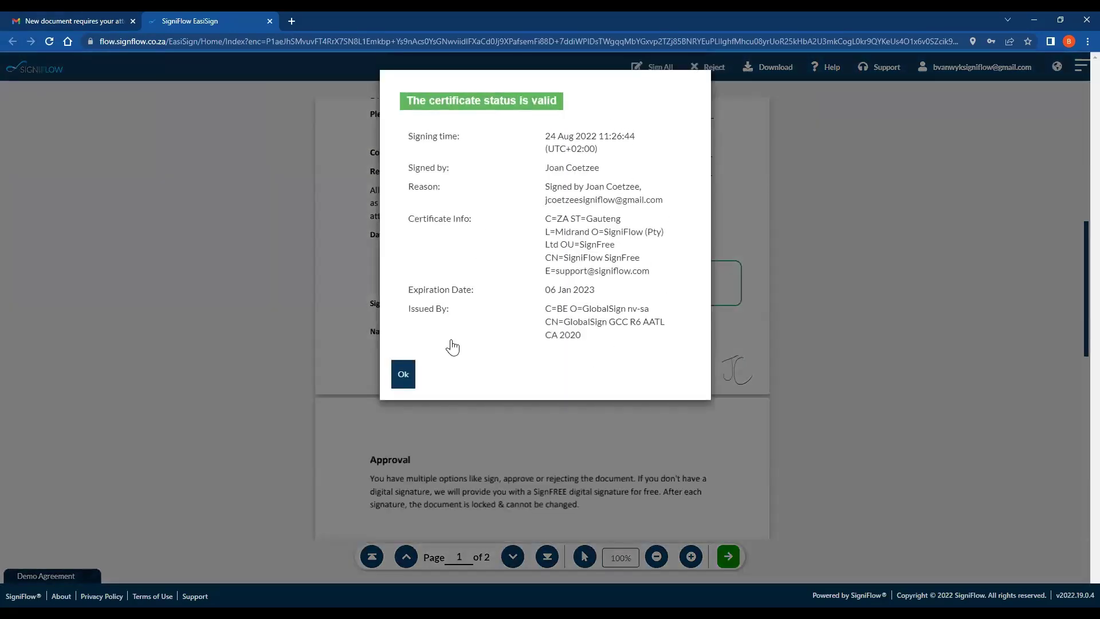
click(401, 375)
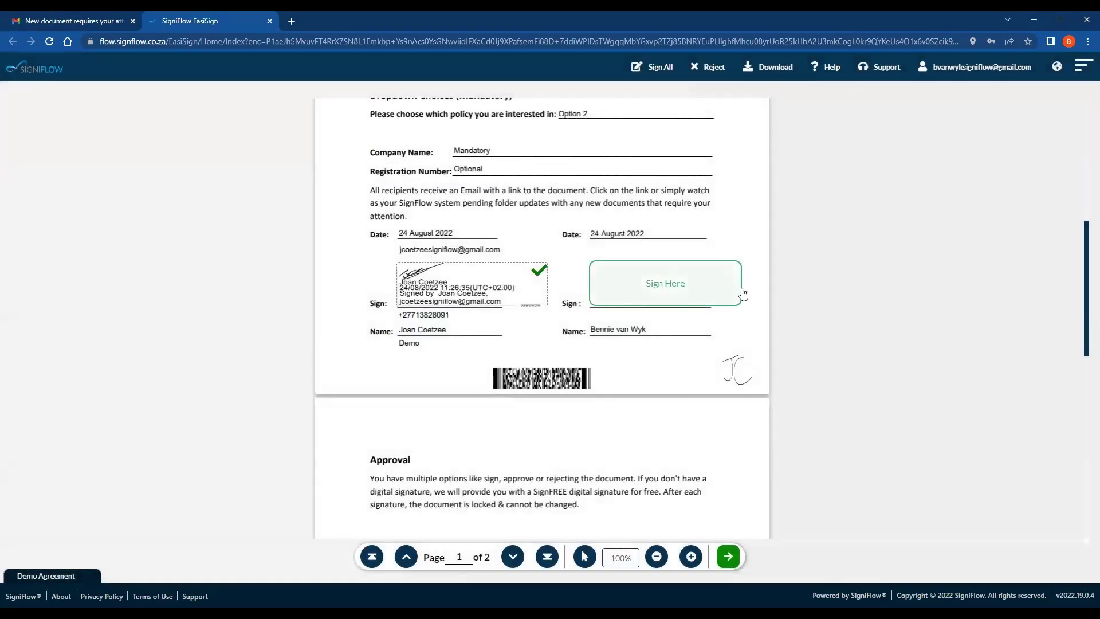
Step: Draw the second signer's signature for the page 1 signature field and sign the document with it
click(673, 296)
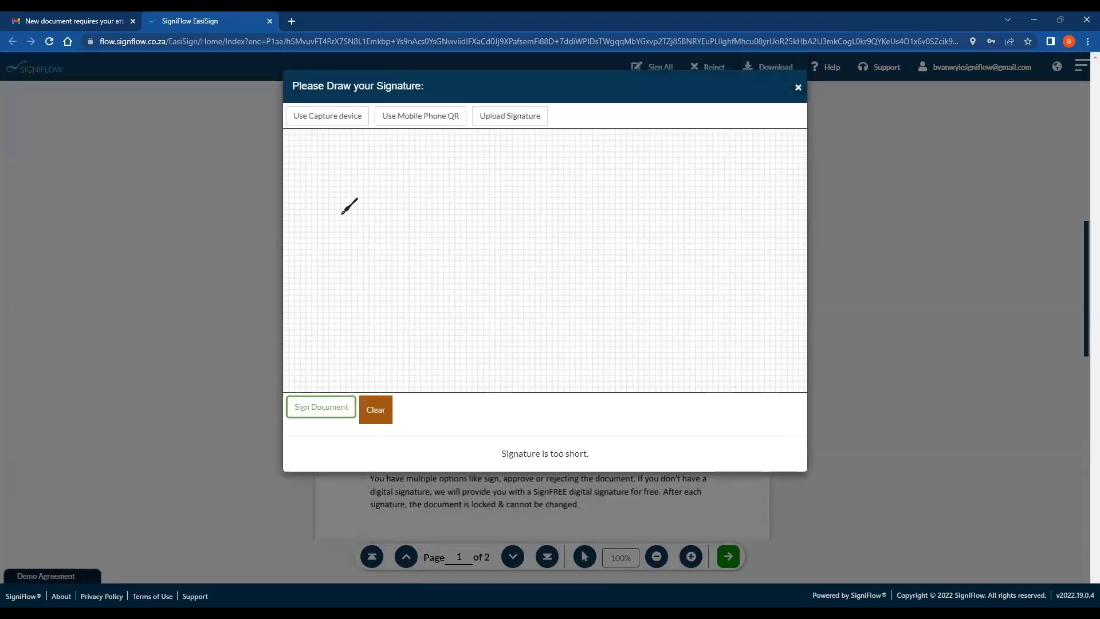
mouse_move(322, 173)
mouse_down()
mouse_move(322, 197)
mouse_move(491, 253)
mouse_move(283, 295)
mouse_up()
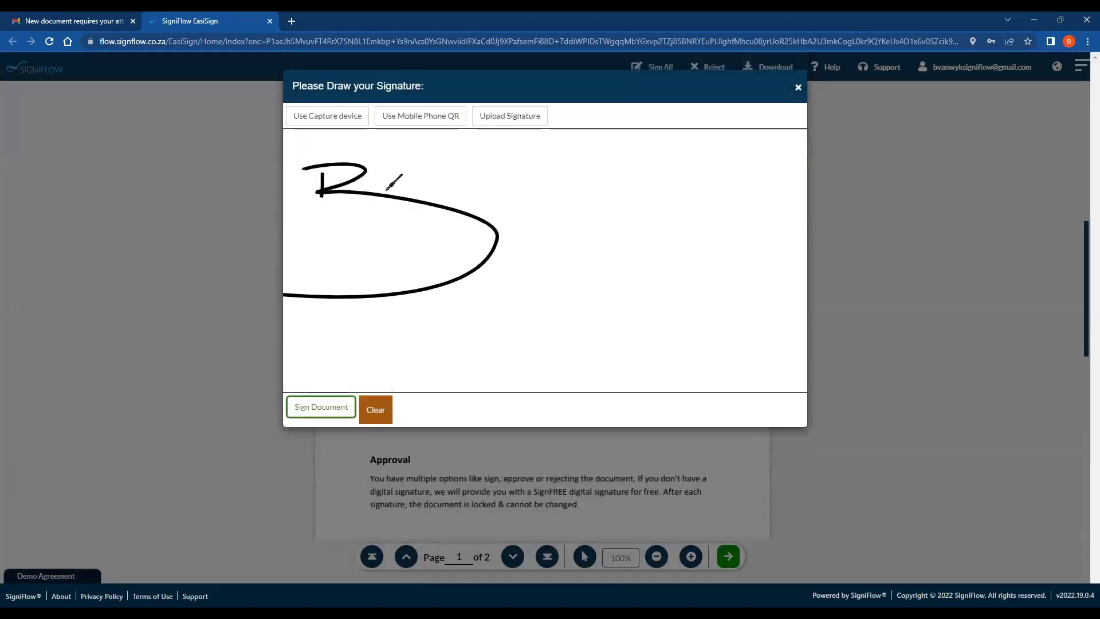
mouse_move(384, 193)
mouse_down()
mouse_move(468, 167)
mouse_move(519, 217)
mouse_move(689, 128)
mouse_up()
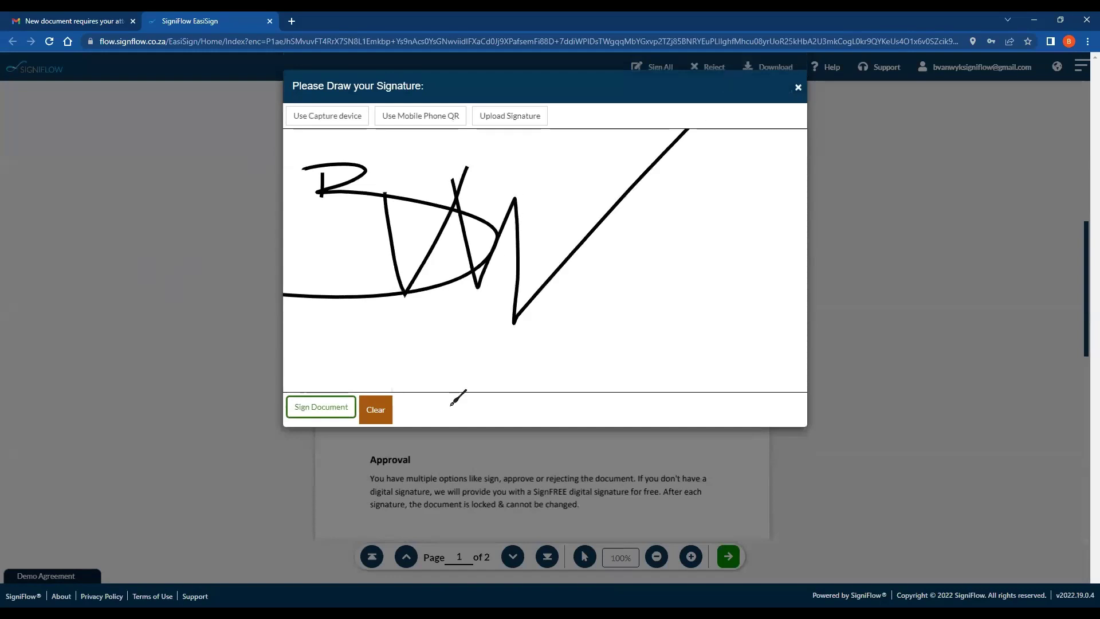
click(312, 407)
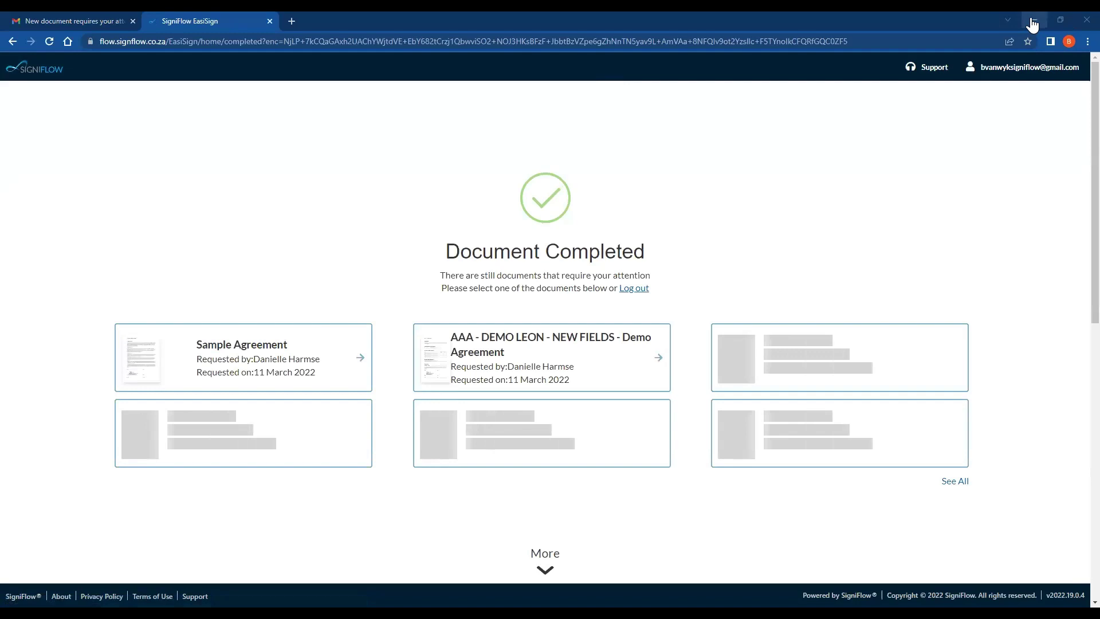
Step: Return to the owner's session and review the audit log of the newly completed Demo Agreement, closing it when done
click(1033, 22)
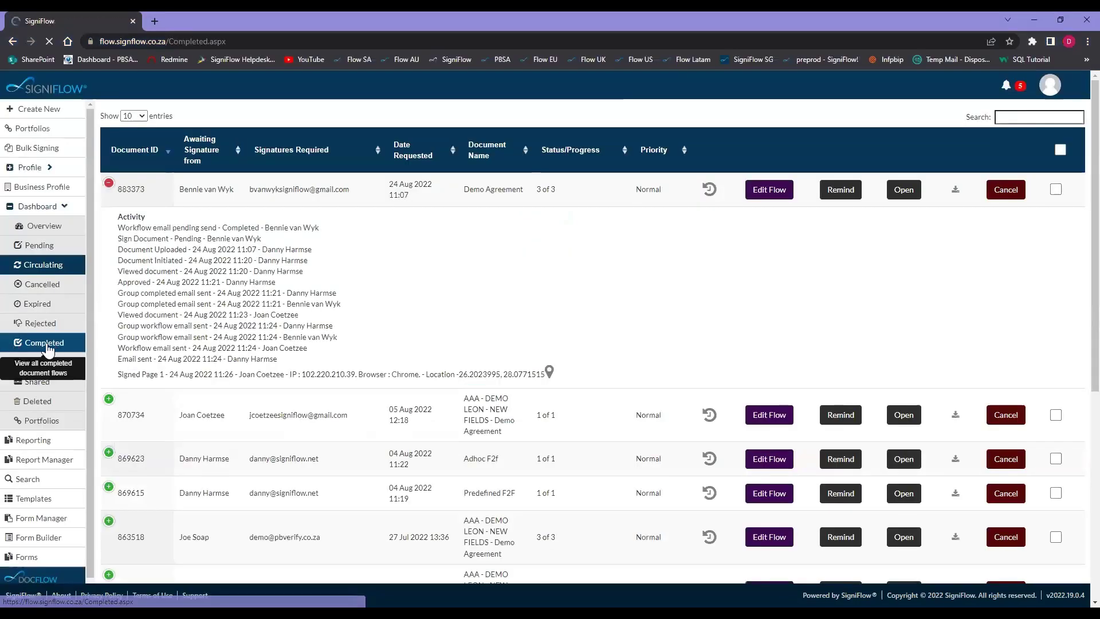
click(33, 344)
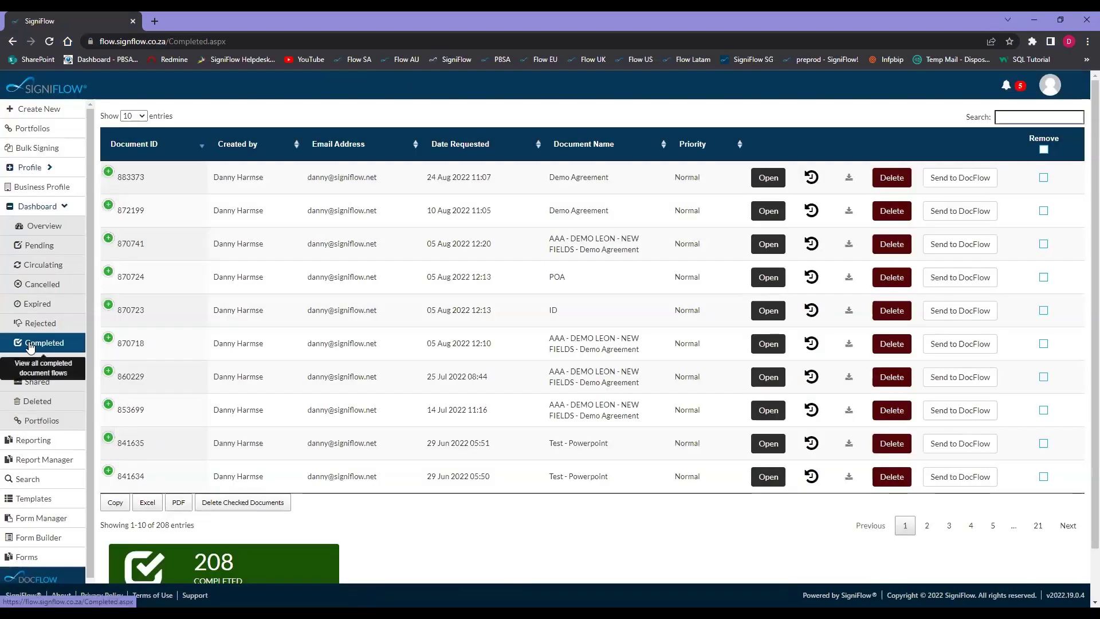
click(811, 177)
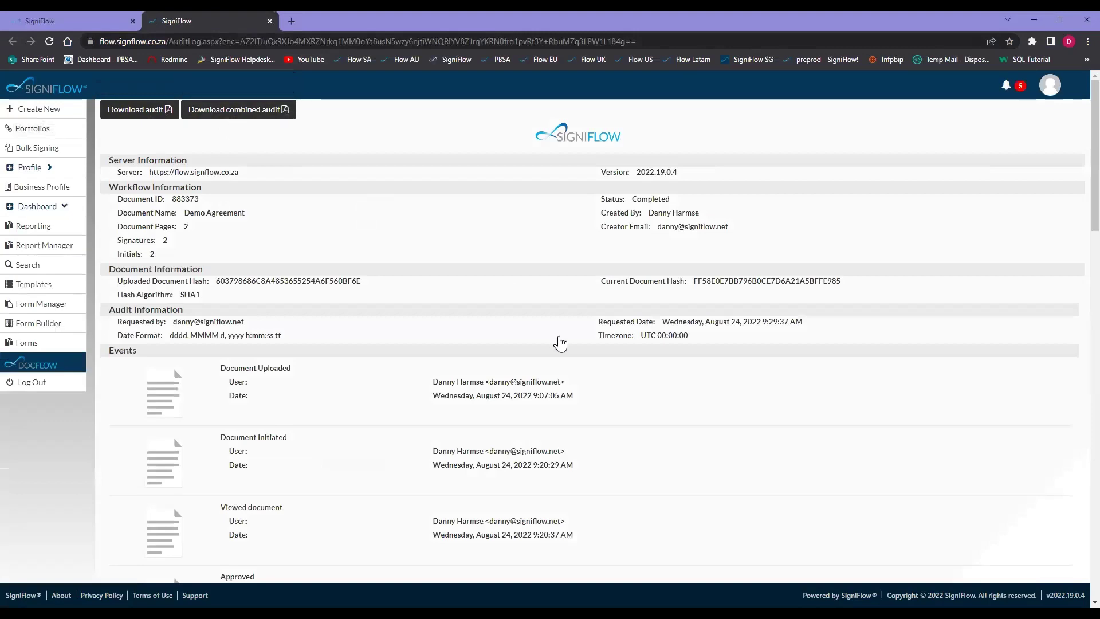
scroll(560, 342, down, 5)
scroll(560, 342, down, 17)
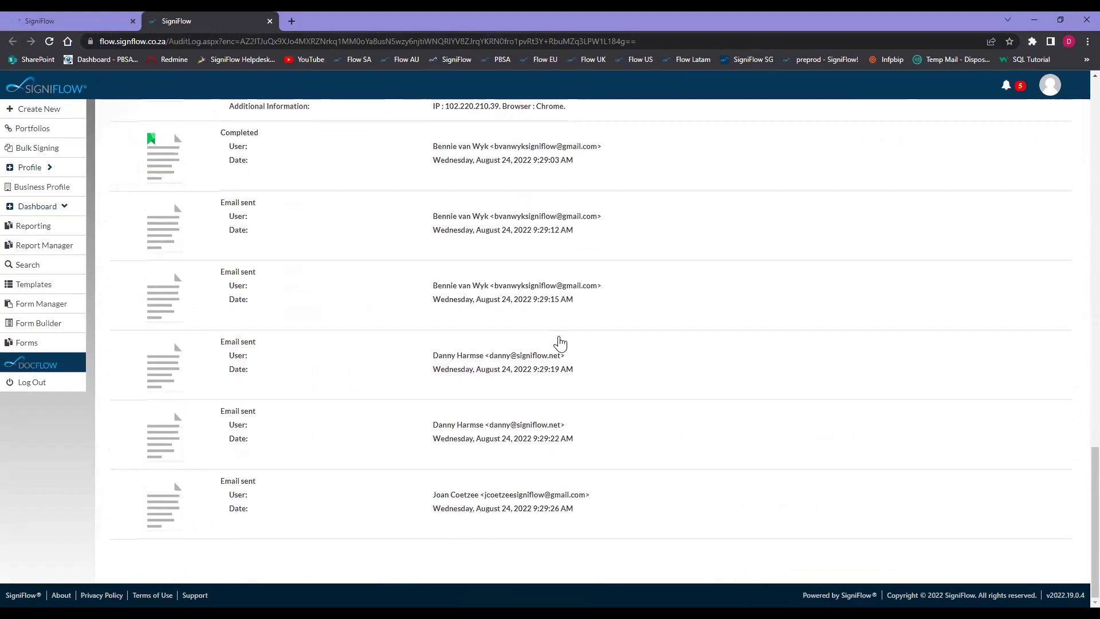
scroll(559, 343, up, 20)
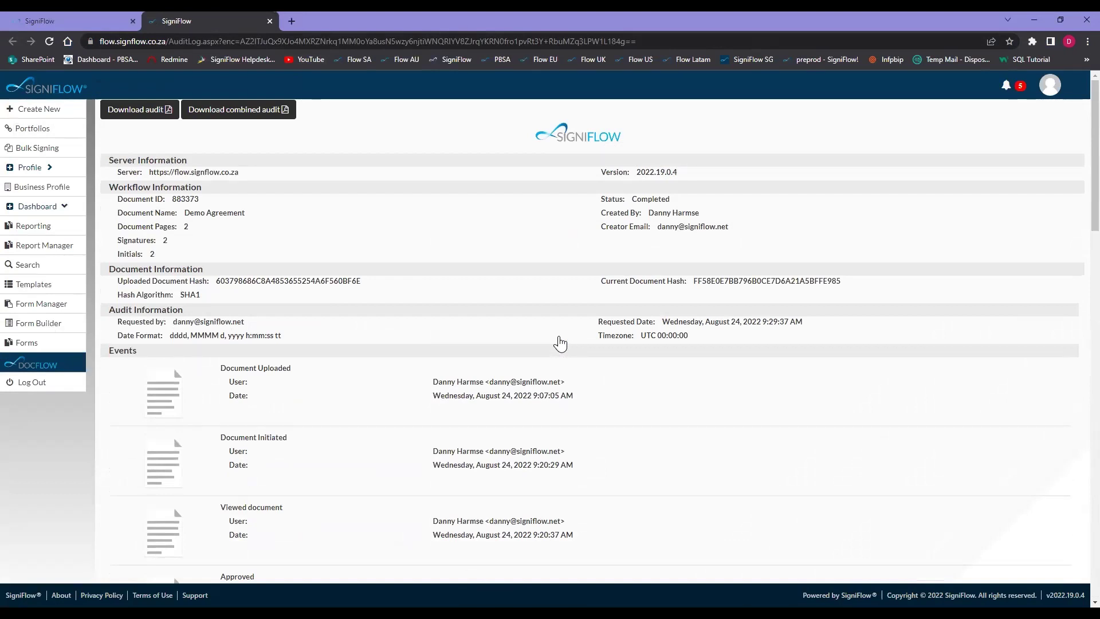
click(270, 21)
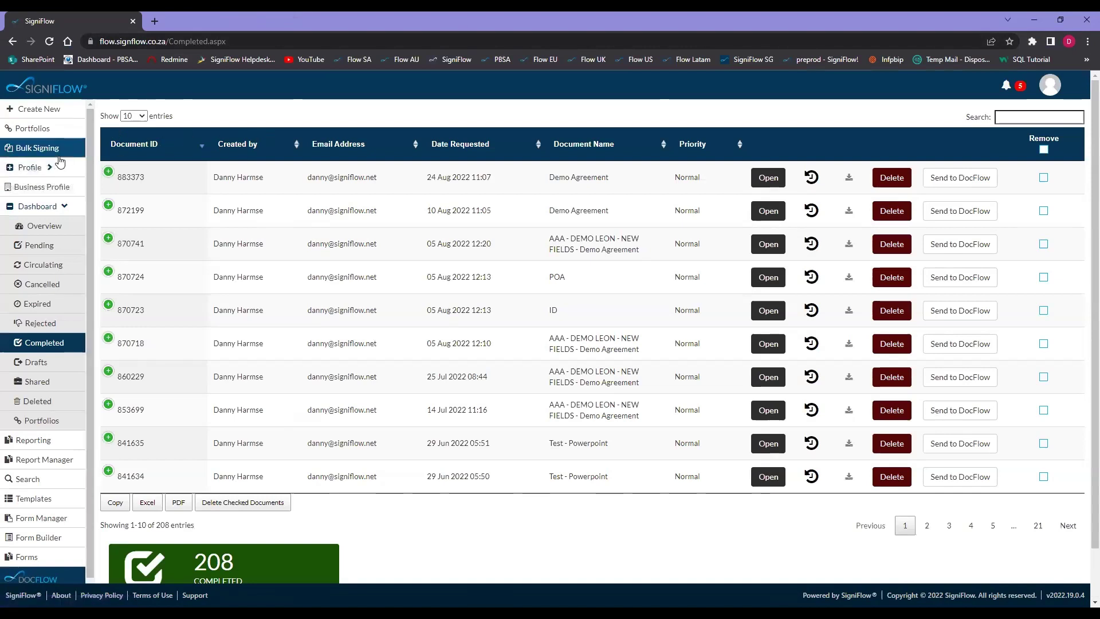
Step: Open the Bulk Signing list, preview the pages of the Group Signing document, and collapse the preview
click(26, 153)
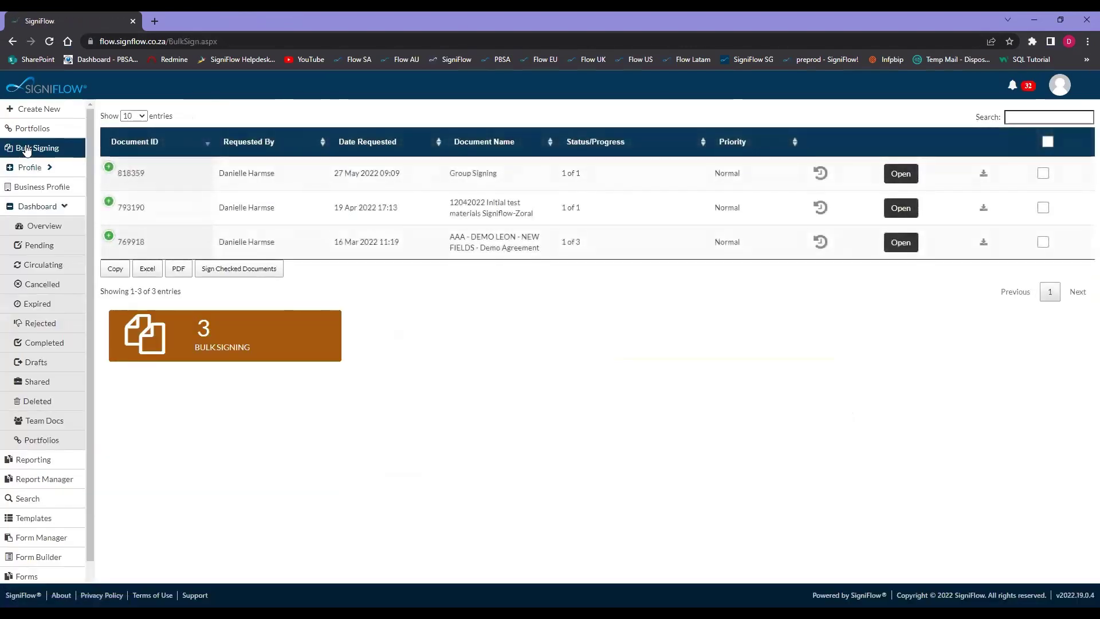
click(109, 170)
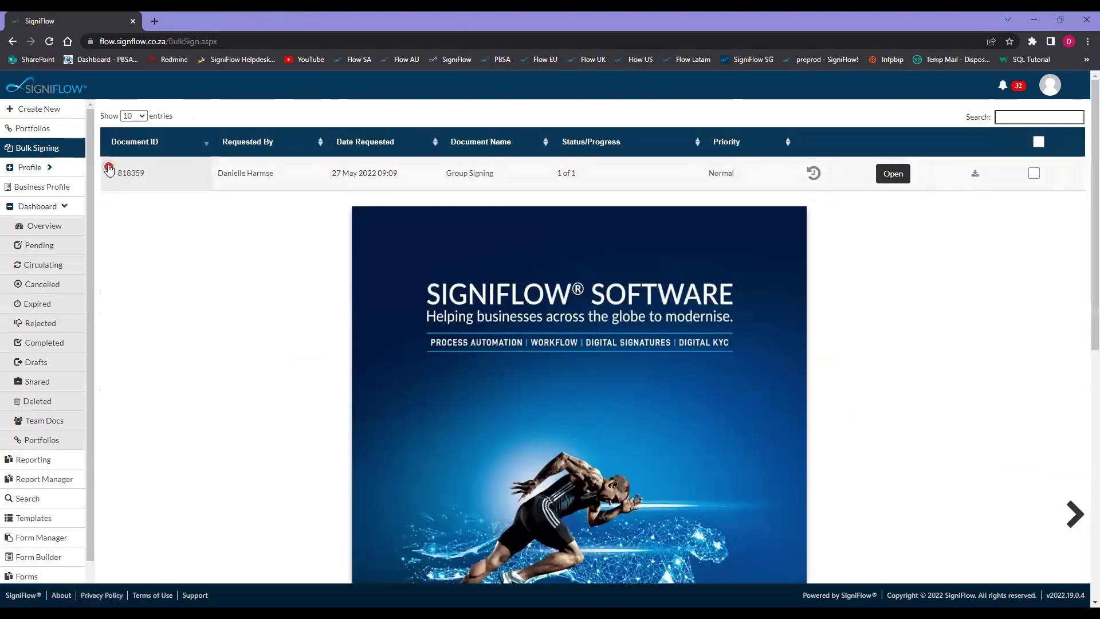
scroll(916, 355, down, 5)
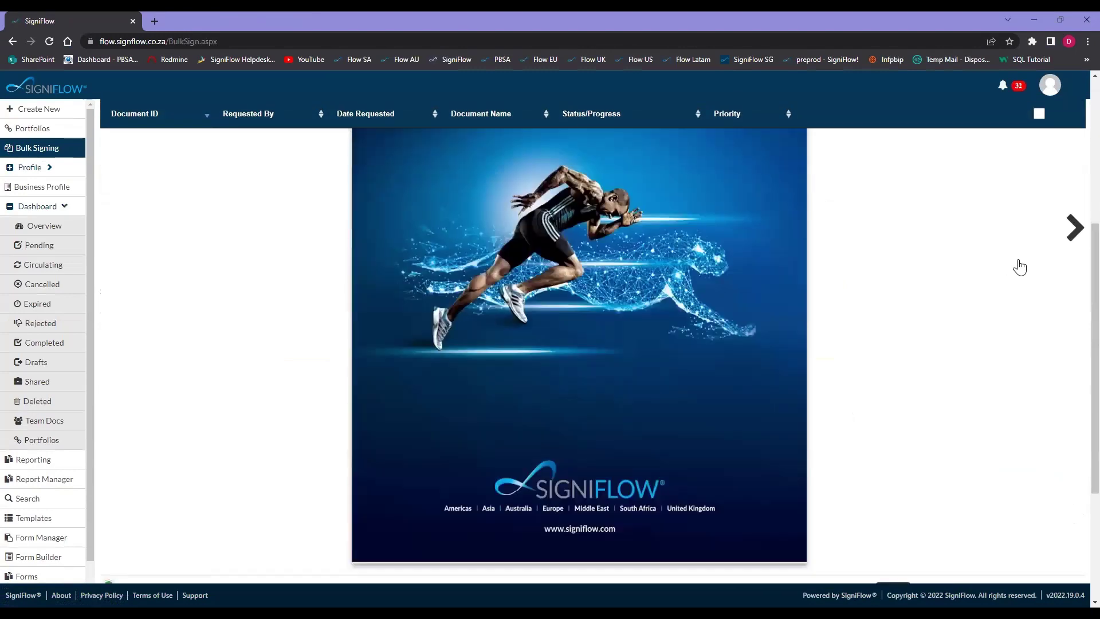
click(1074, 228)
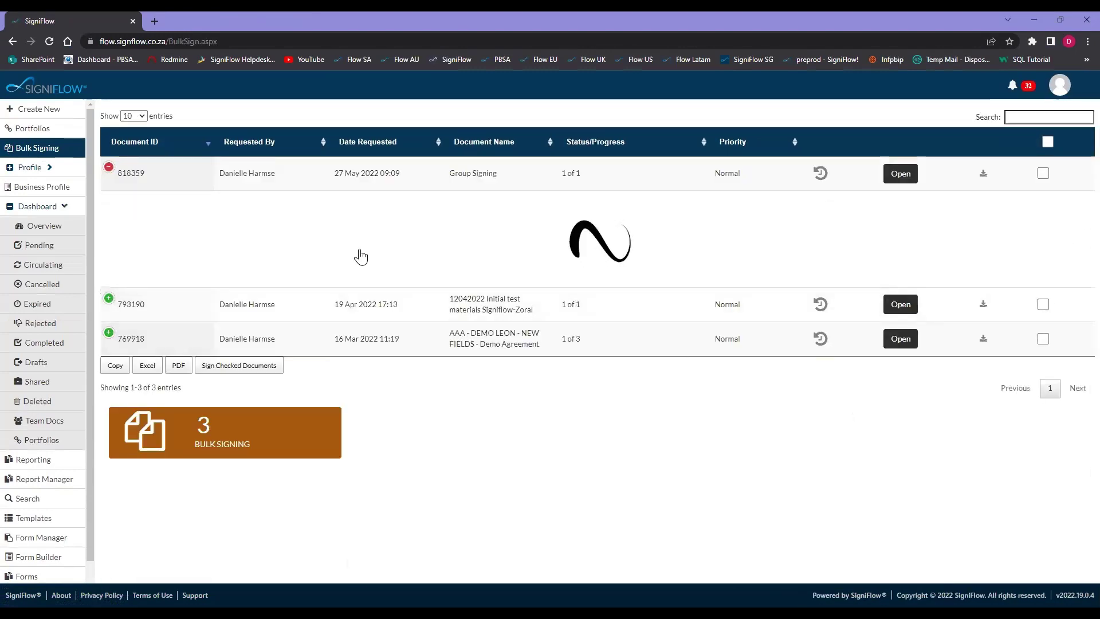
click(109, 165)
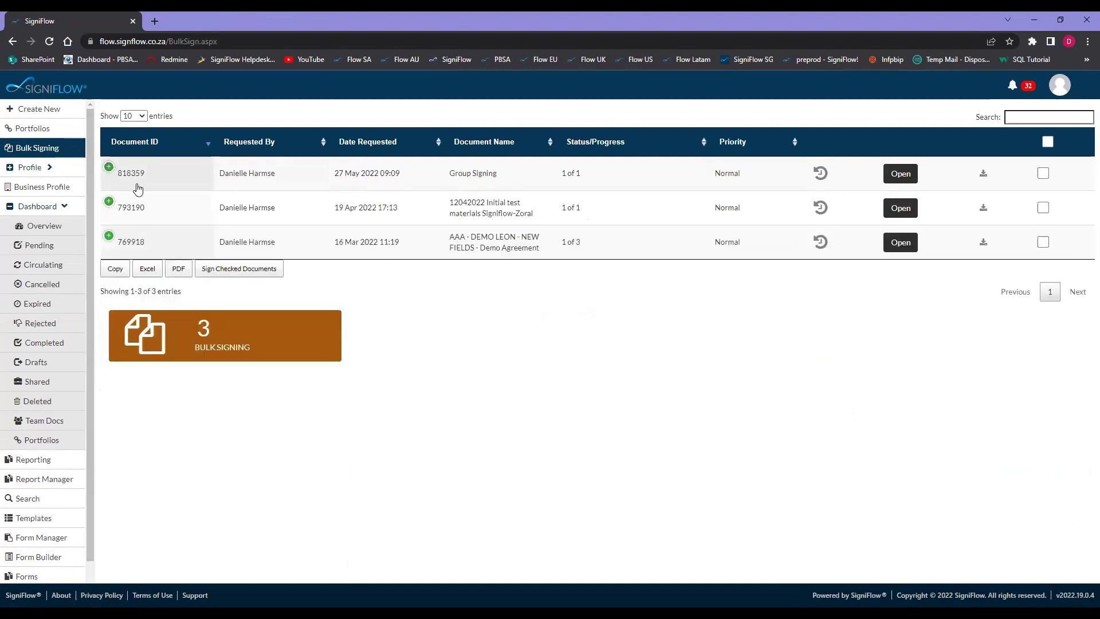
Step: Check all documents in the Bulk Signing list, request signing them together, and cancel at the confirmation
click(1048, 141)
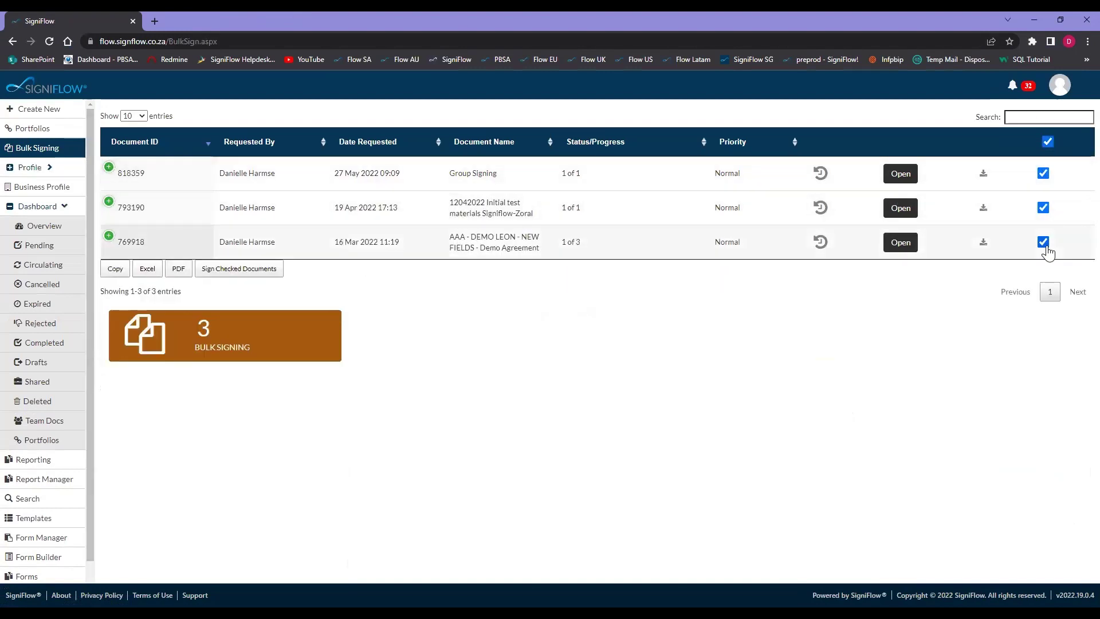
click(244, 269)
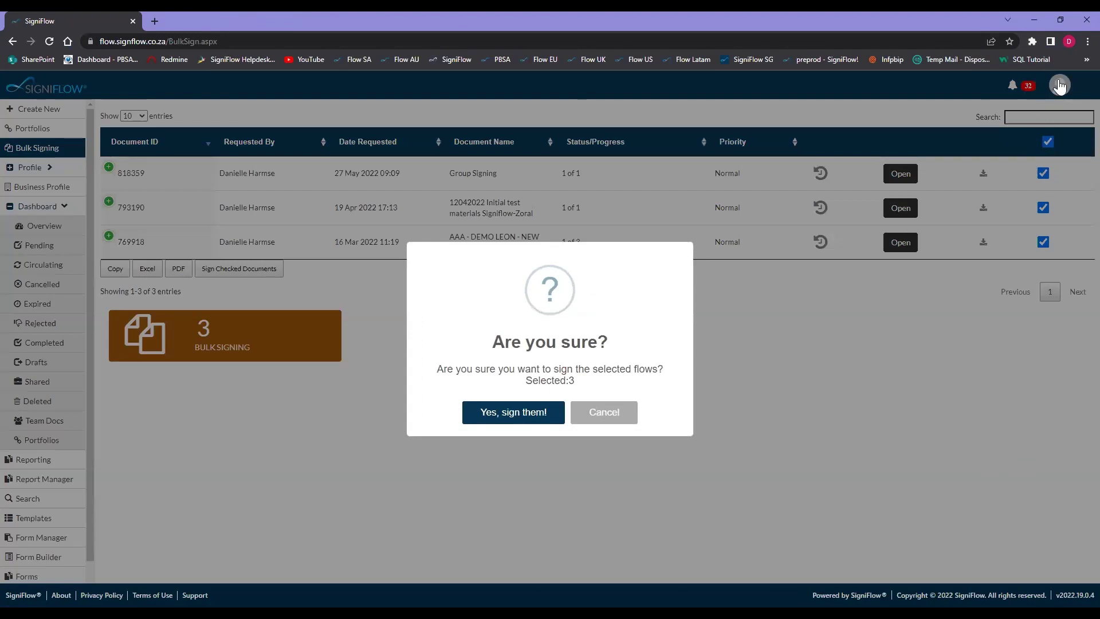
click(618, 412)
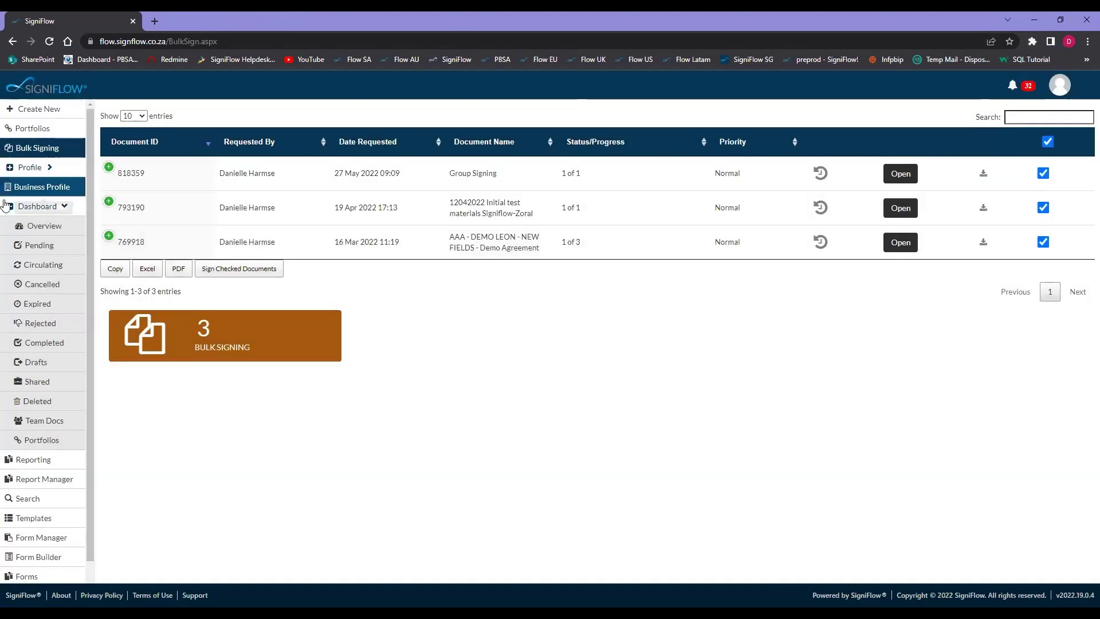
Step: Open the dashboard overview of all workflow categories
click(32, 227)
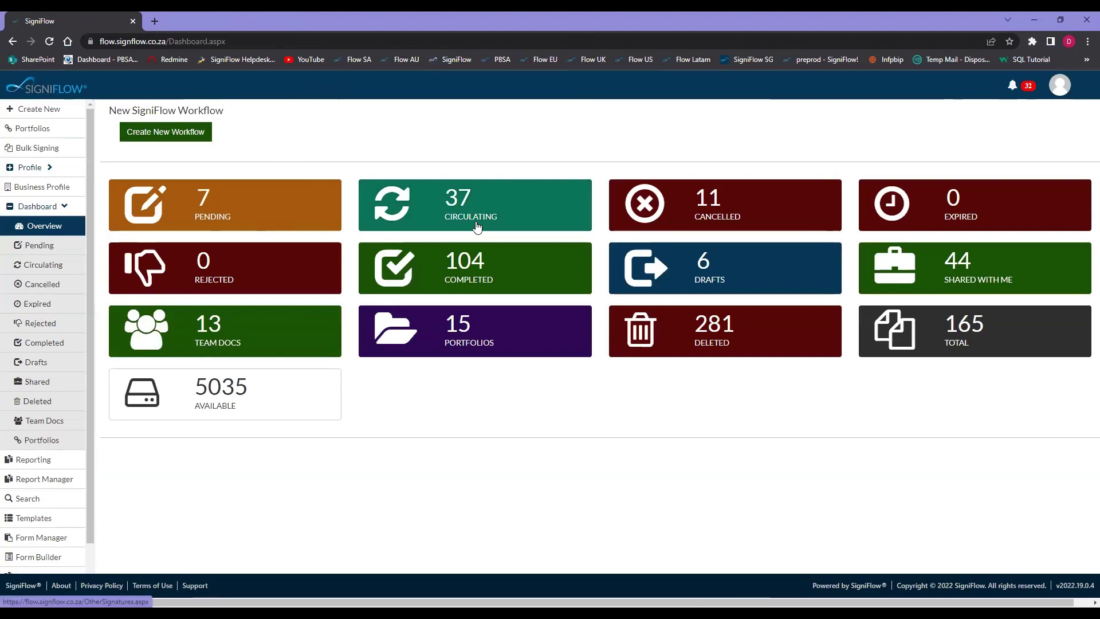
Step: Open the newest circulating Demo Agreement's workflow for editing and list its face-to-face signing participants
click(432, 208)
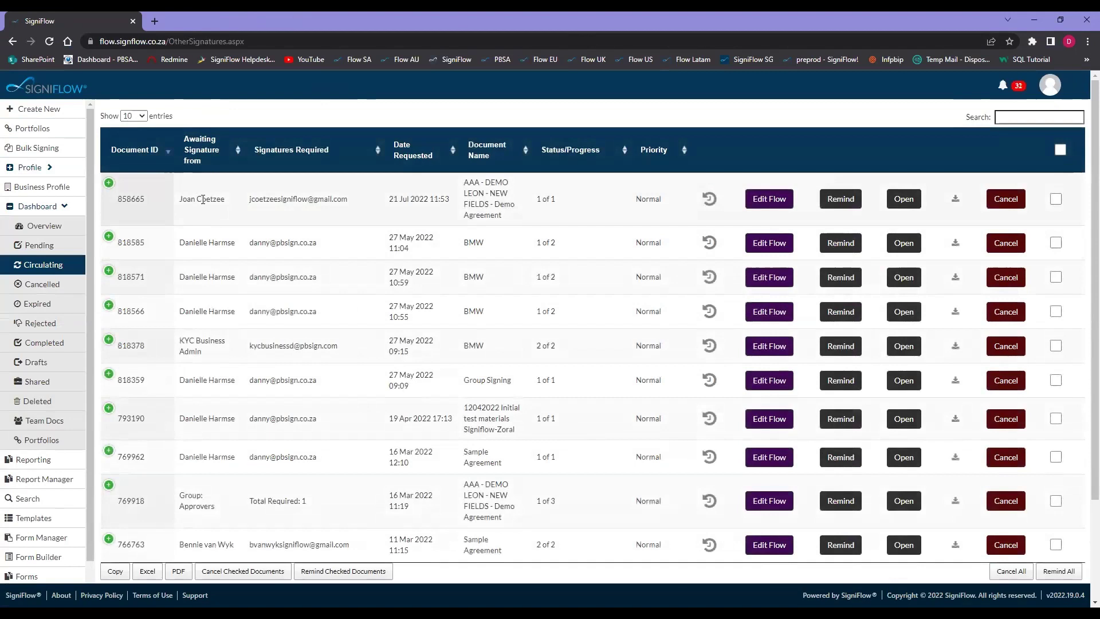
click(772, 205)
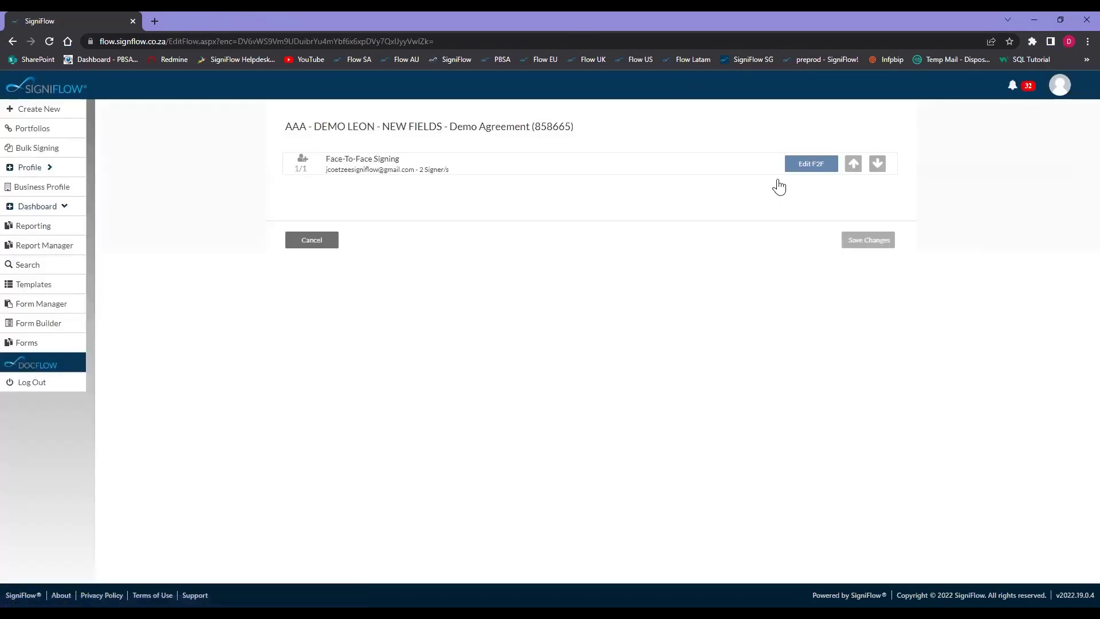
click(813, 167)
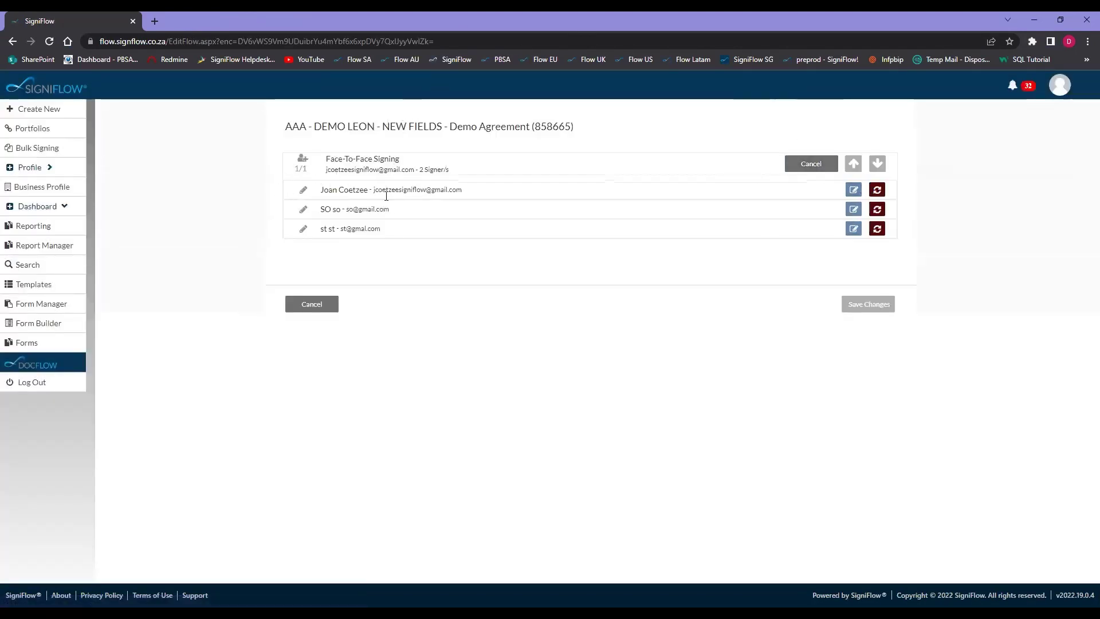
Step: Replace the first face-to-face participant with the saved contact matching "be", confirm the replacement, and save the workflow changes
click(853, 190)
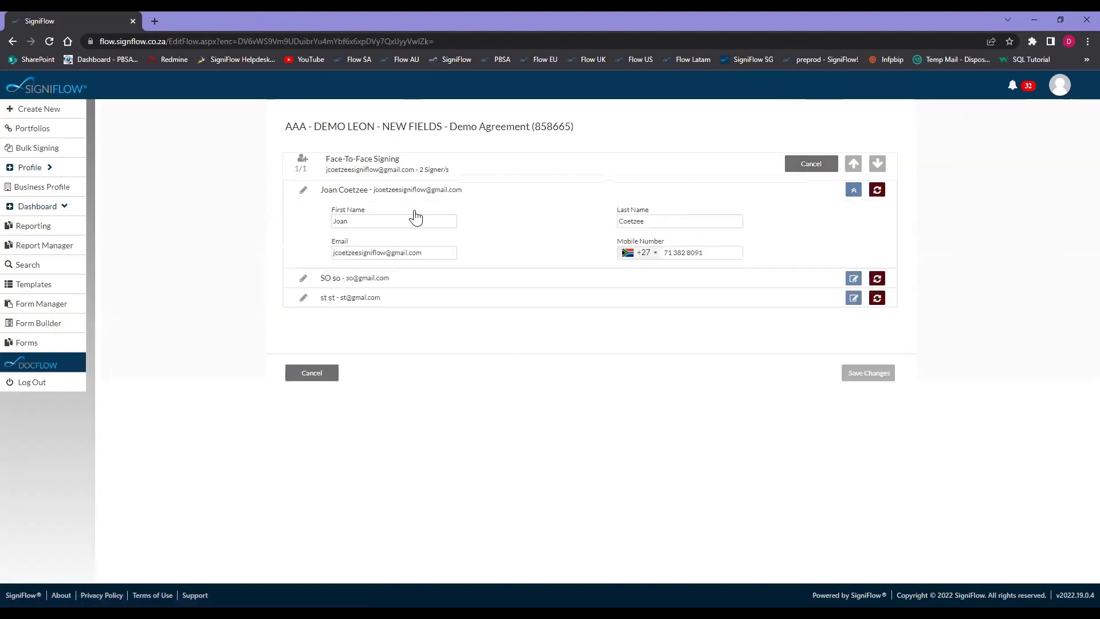
drag(375, 225, 319, 232)
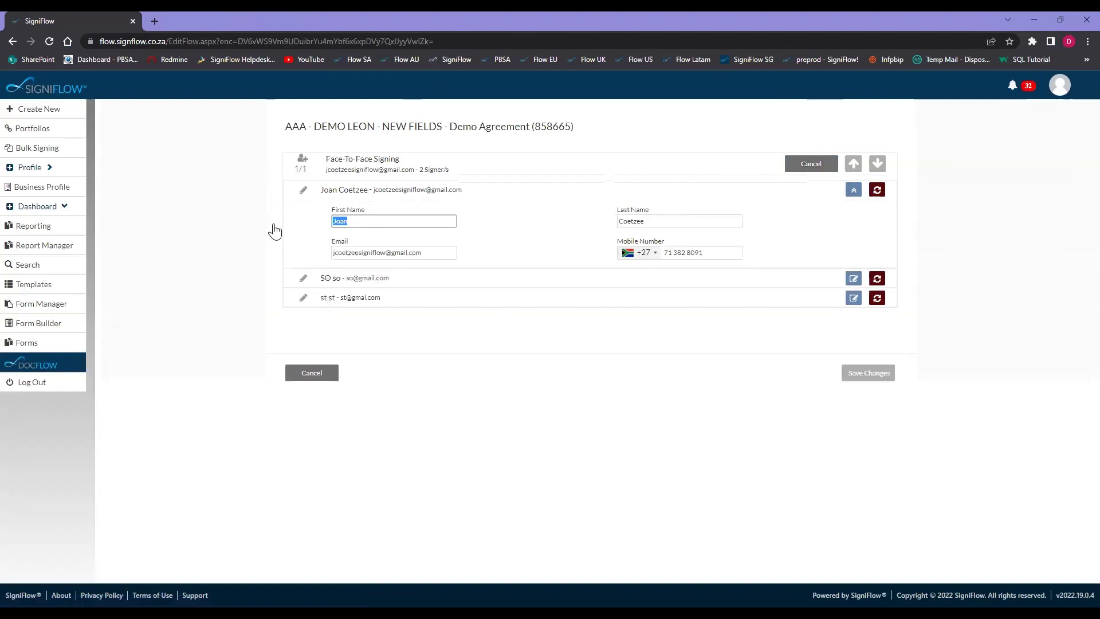
text(be)
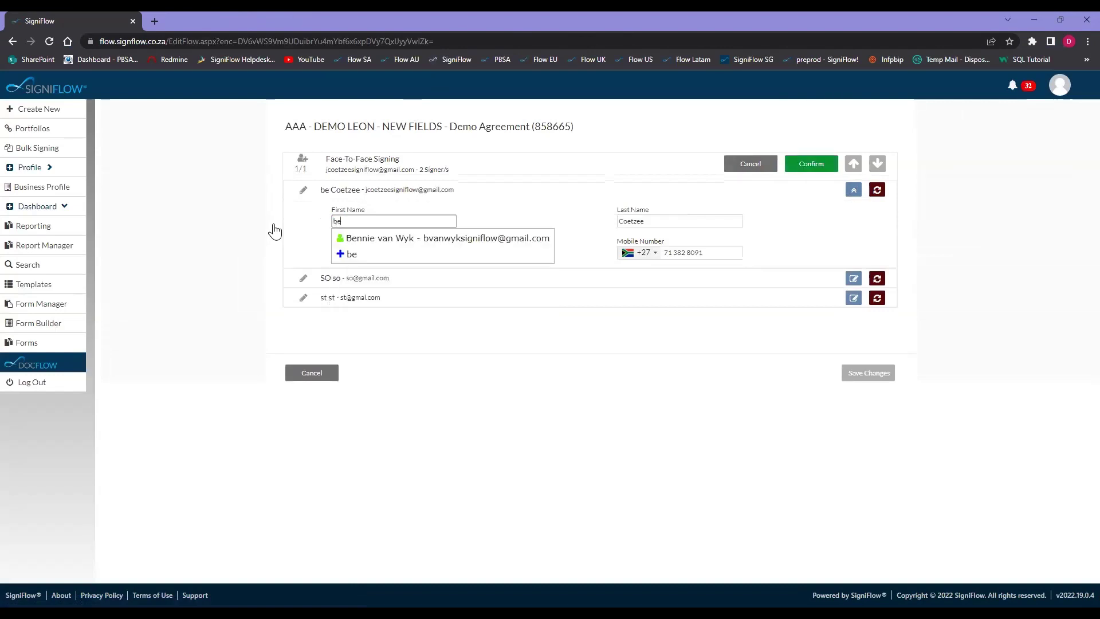
click(507, 244)
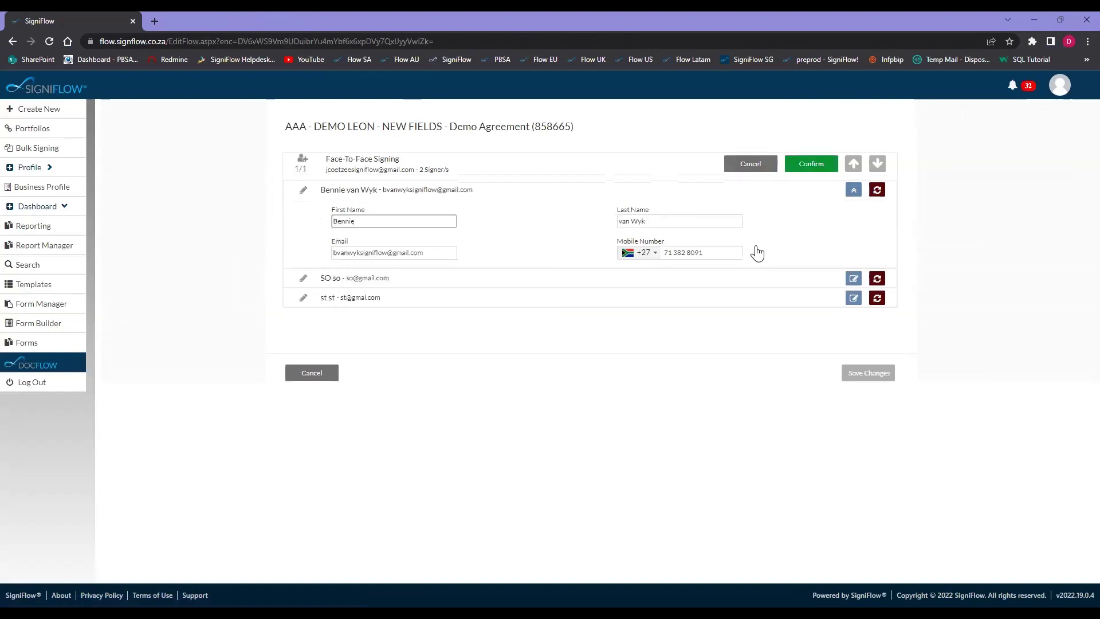
click(815, 167)
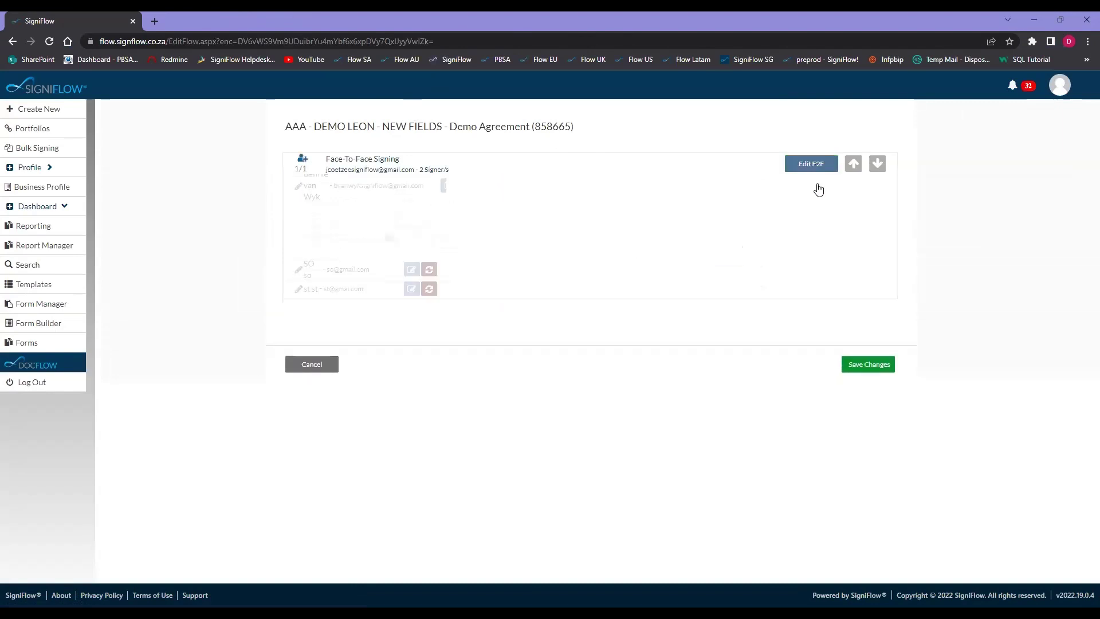
click(874, 241)
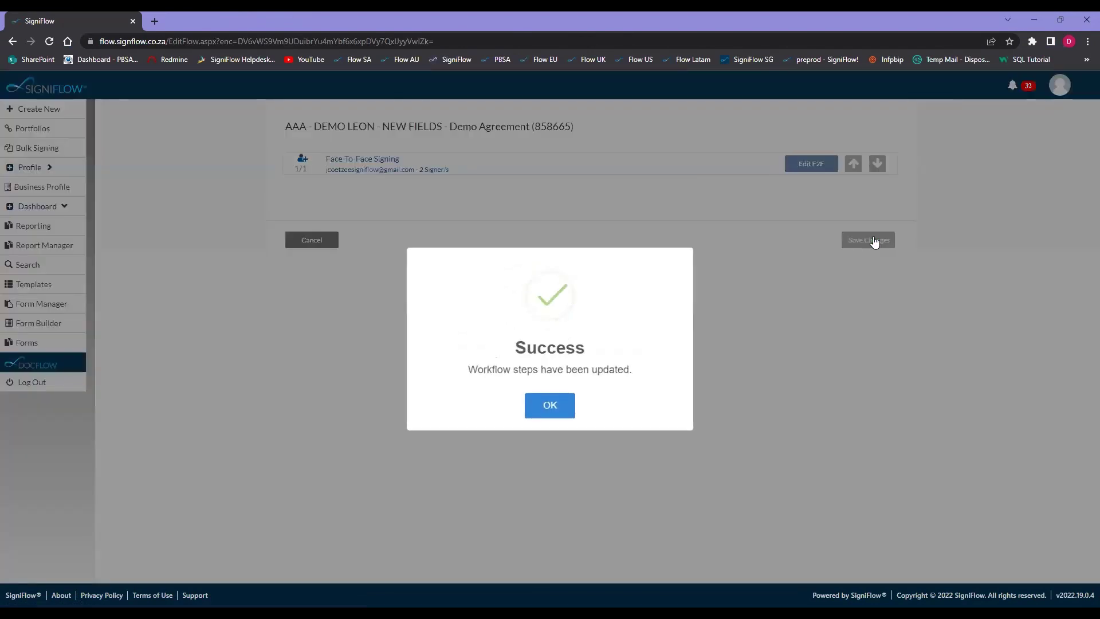
click(539, 408)
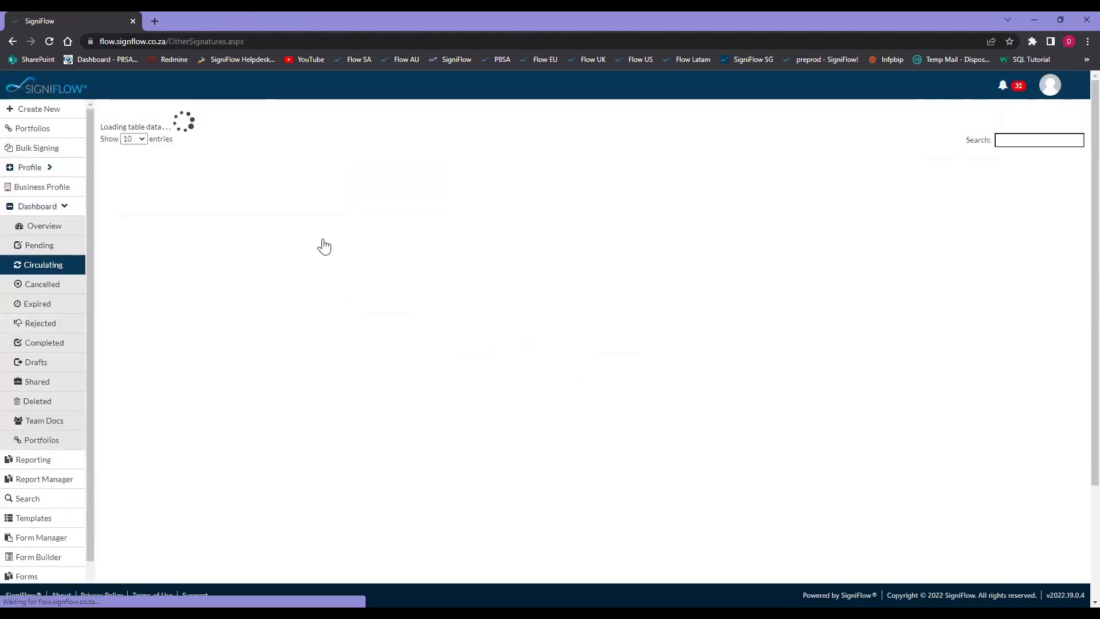
Step: Expand the edited Demo Agreement's activity history and examine the latest entry about the participant replacement
click(109, 184)
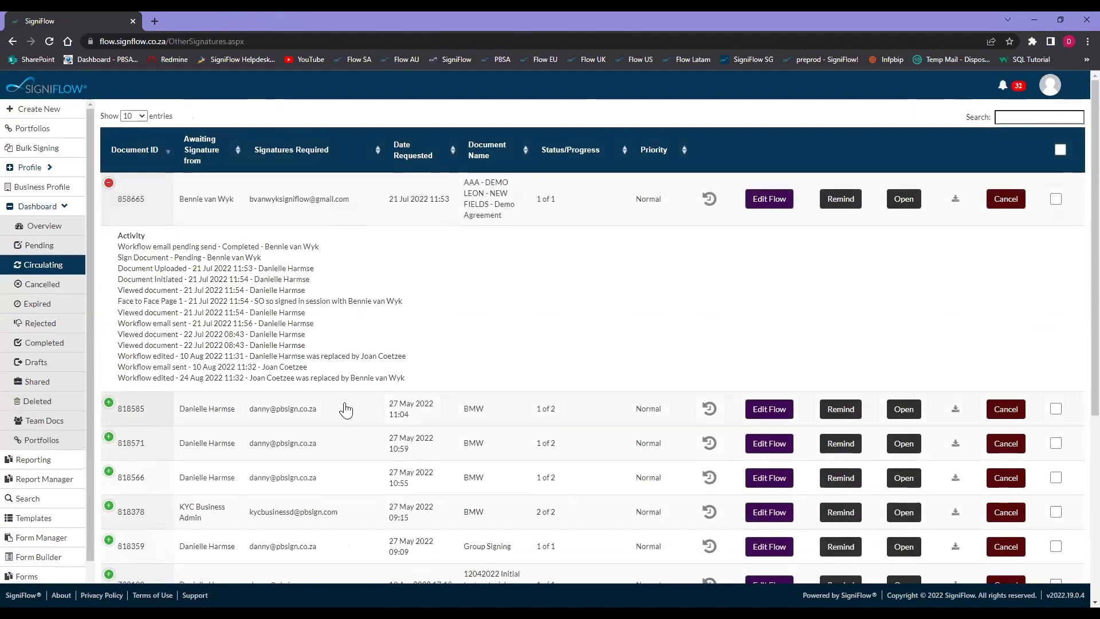
drag(406, 378, 250, 380)
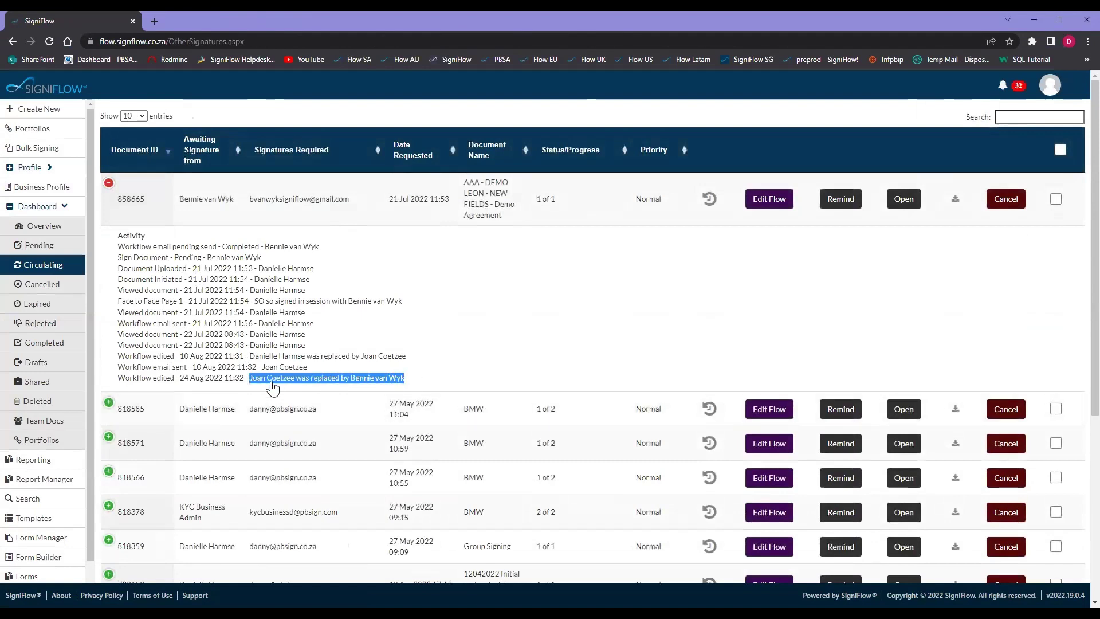